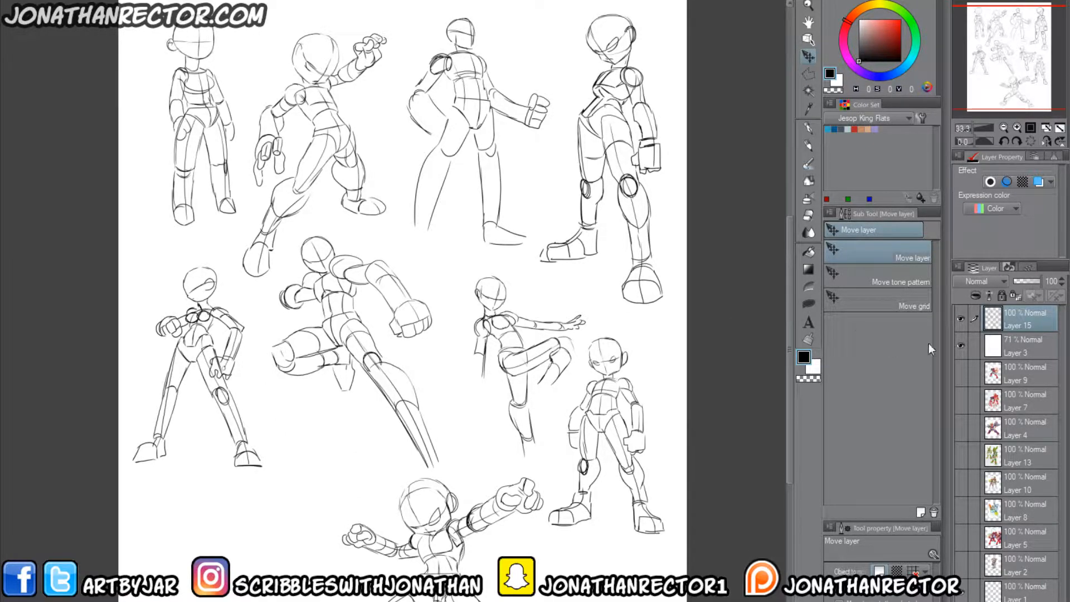
Step: Examine the Layer 9 reference with the Layer 15 sketches and the Layer 3 white overlay hidden
left_click(960, 328)
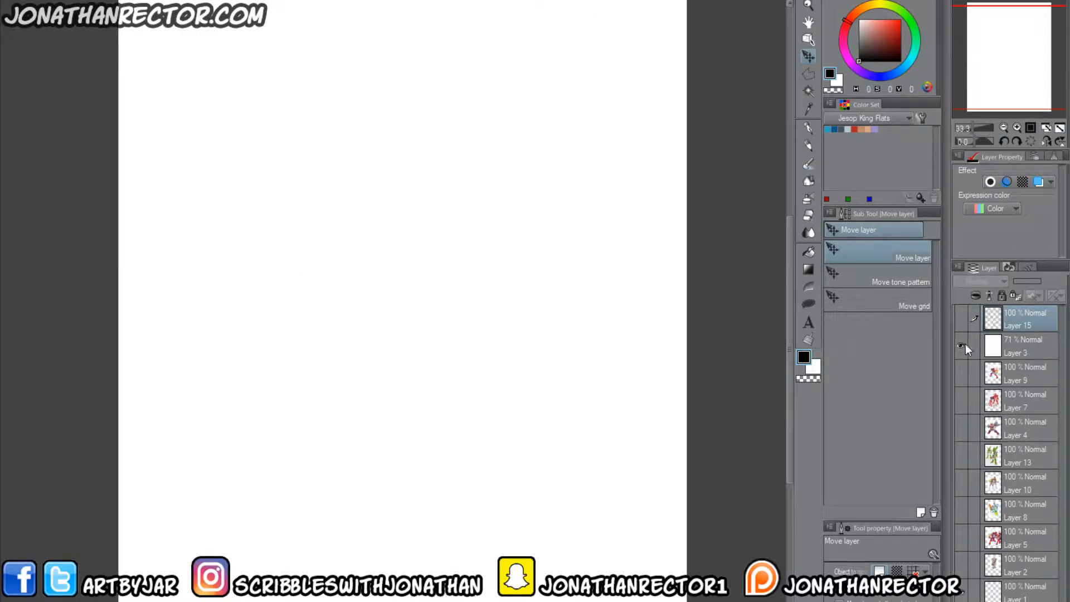
left_click(961, 373)
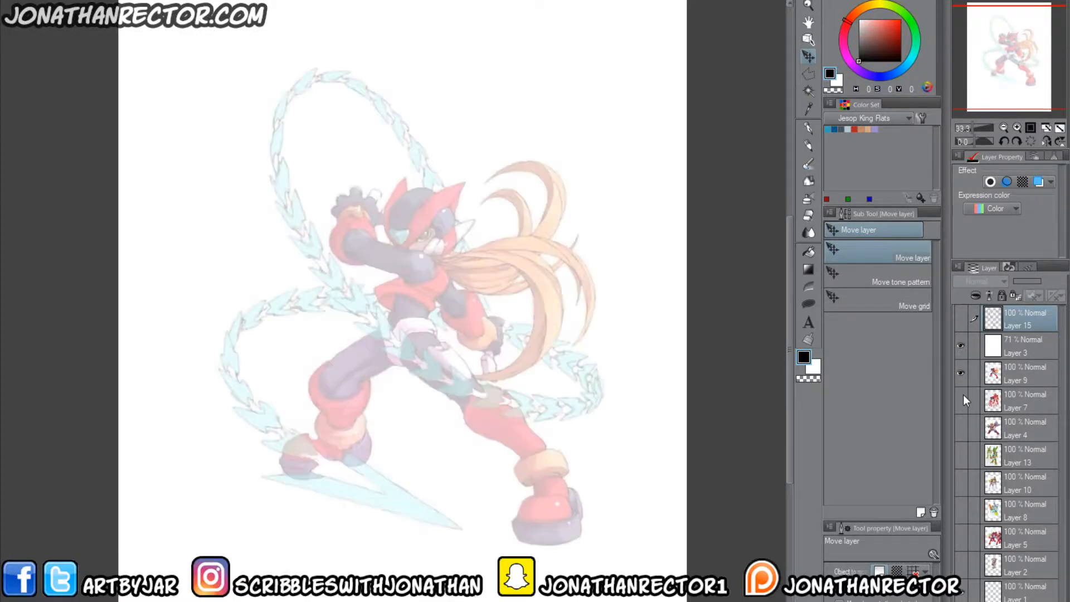
left_click(959, 345)
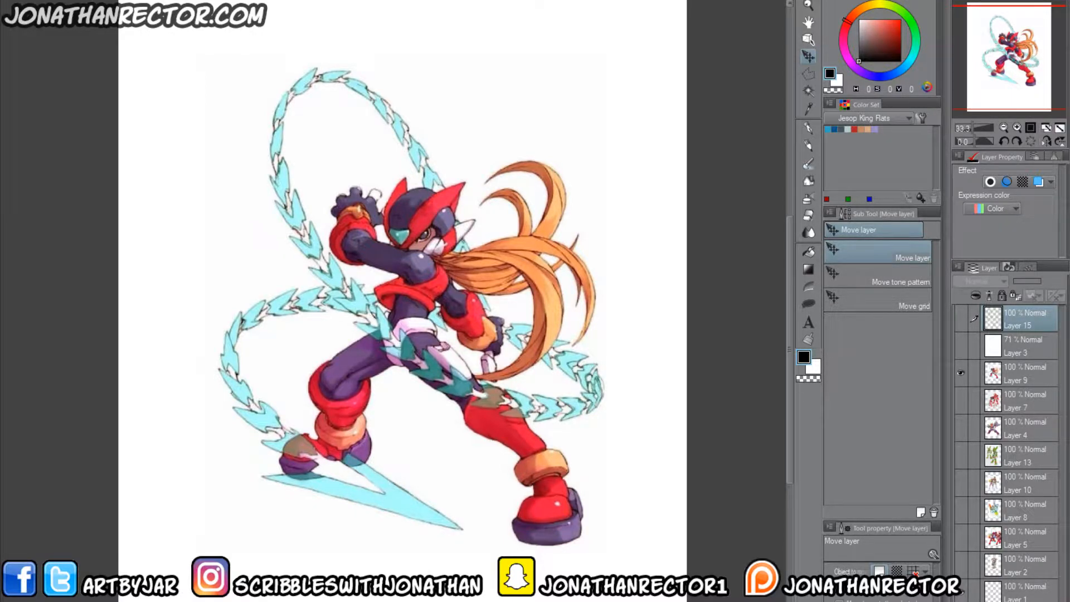
left_click(960, 372)
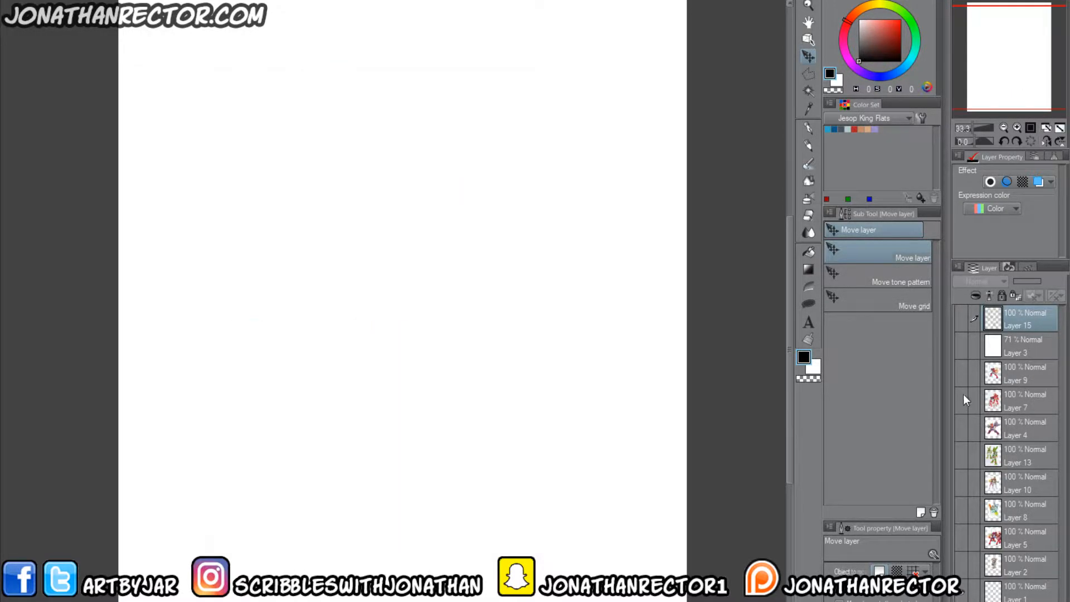
Step: Examine the reference artwork on Layers 7, 4, 13, 10, 8, 5 and 2, showing one layer at a time
left_click(960, 400)
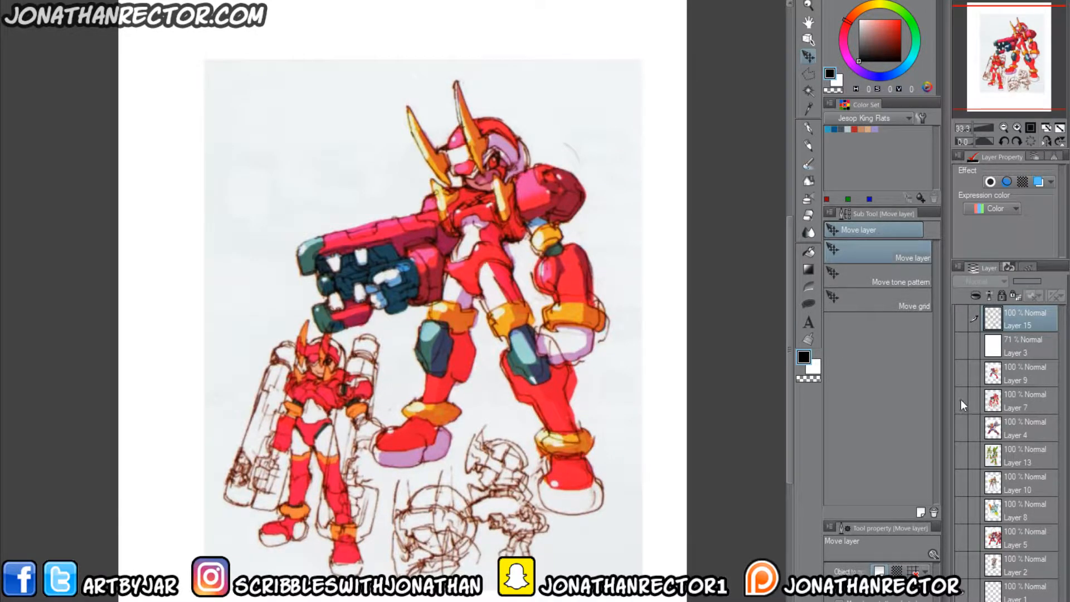
left_click(961, 399)
left_click(961, 426)
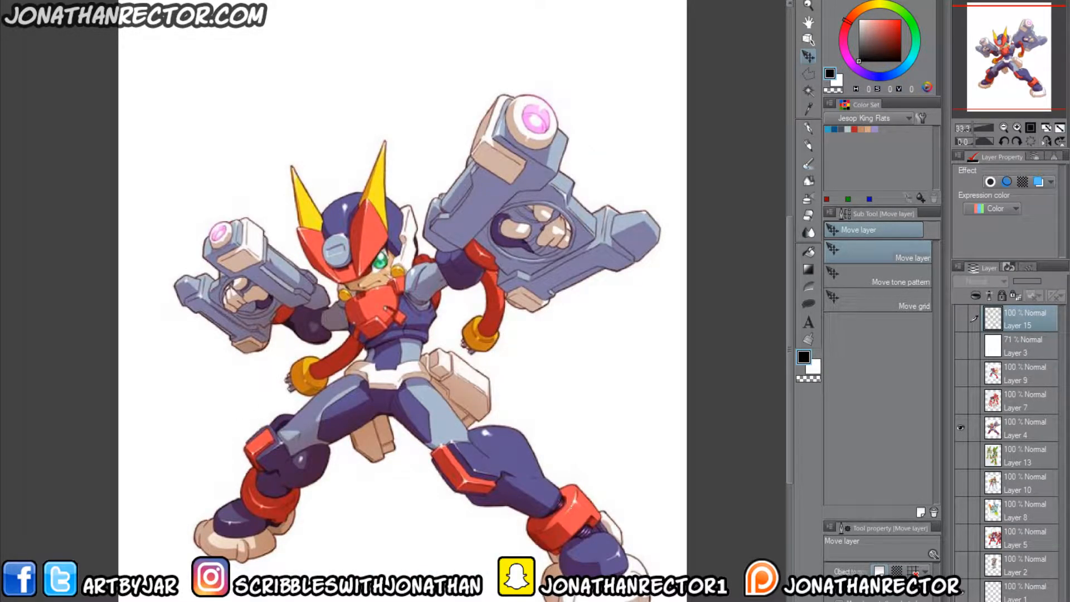
left_click(961, 427)
left_click(961, 454)
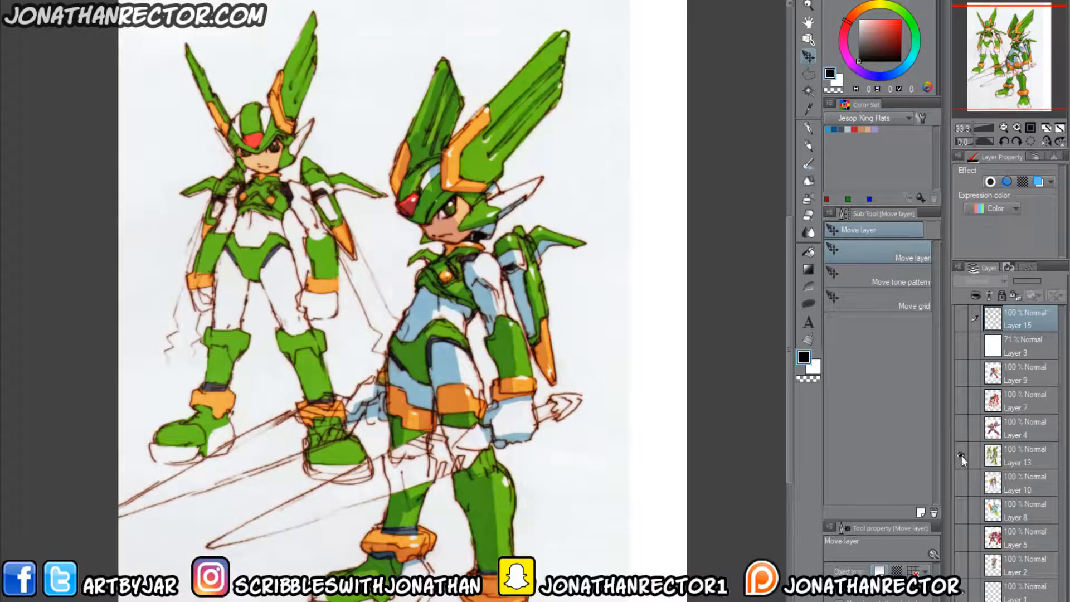
left_click(961, 455)
left_click(959, 482)
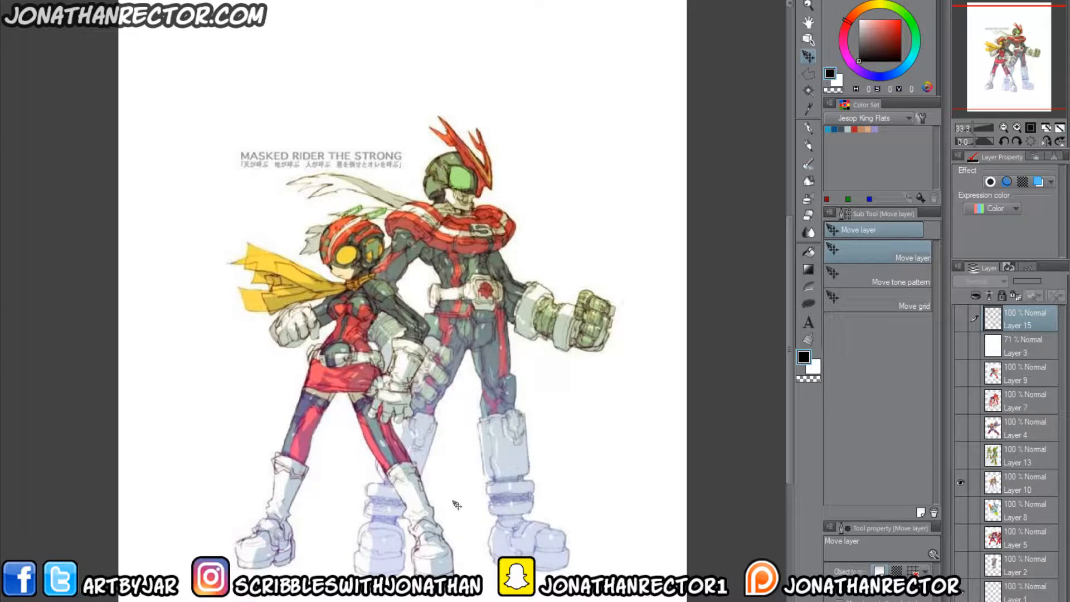
left_click(960, 482)
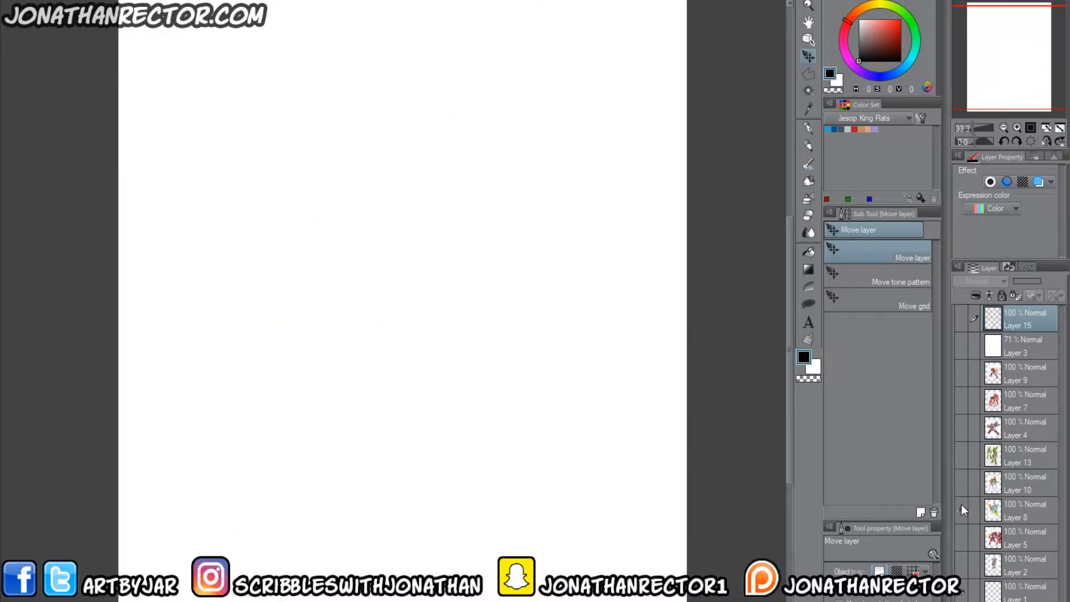
left_click(960, 509)
left_click(961, 509)
left_click(960, 536)
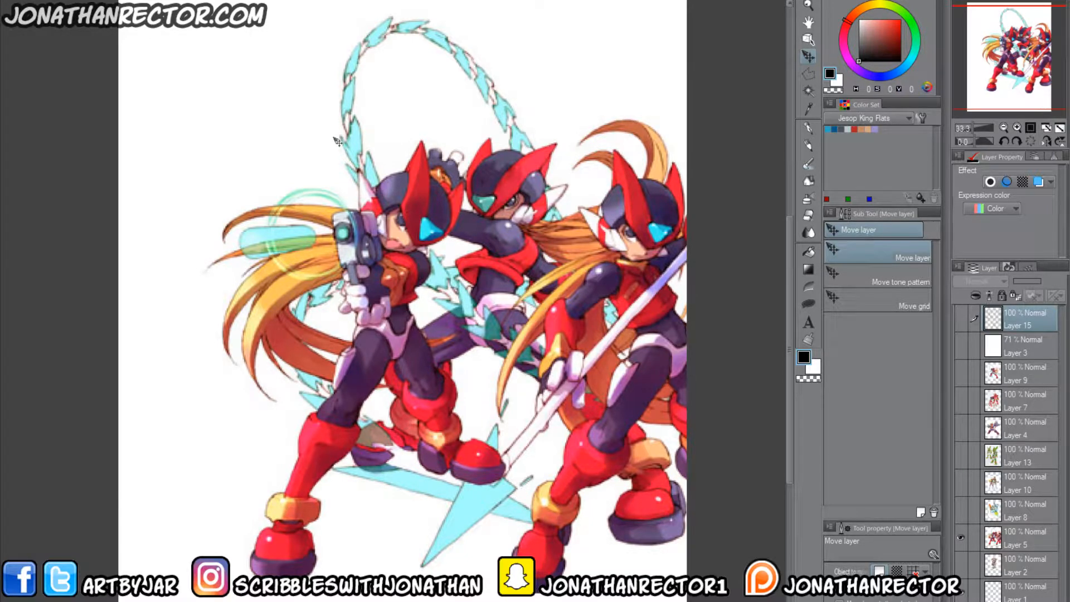
left_click(960, 536)
left_click(961, 563)
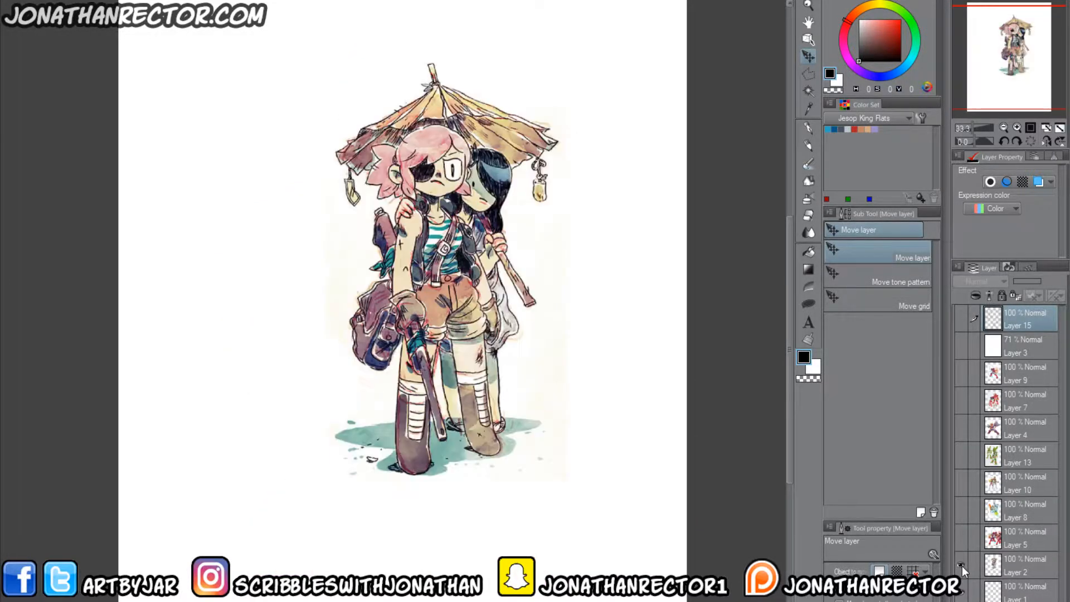
left_click(961, 564)
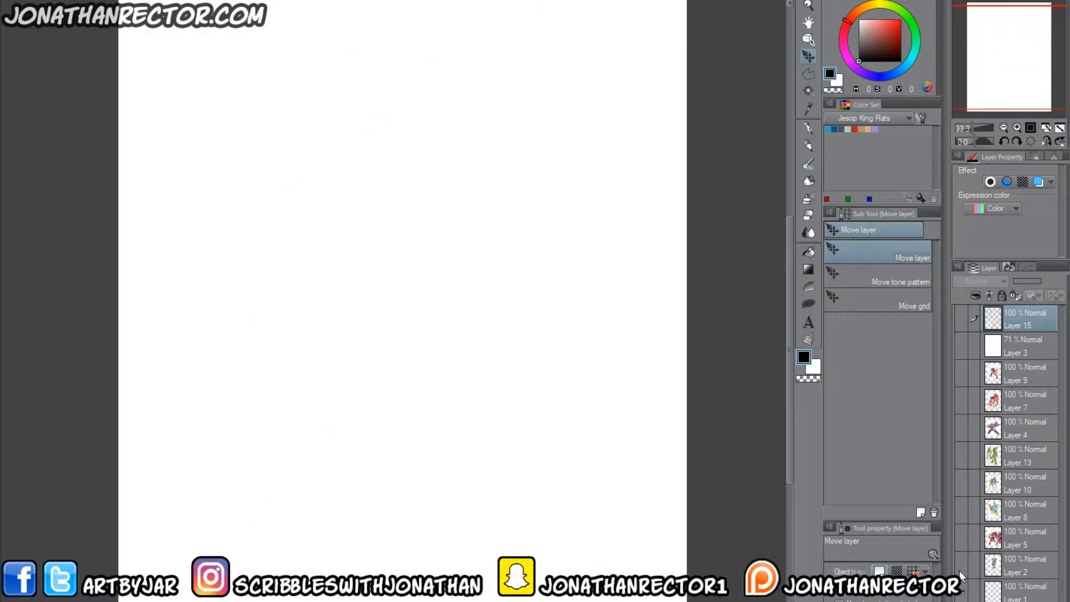
Step: Compare the character's pose on Layer 9 with the mannequin pose sketches on Layer 15
left_click(960, 372)
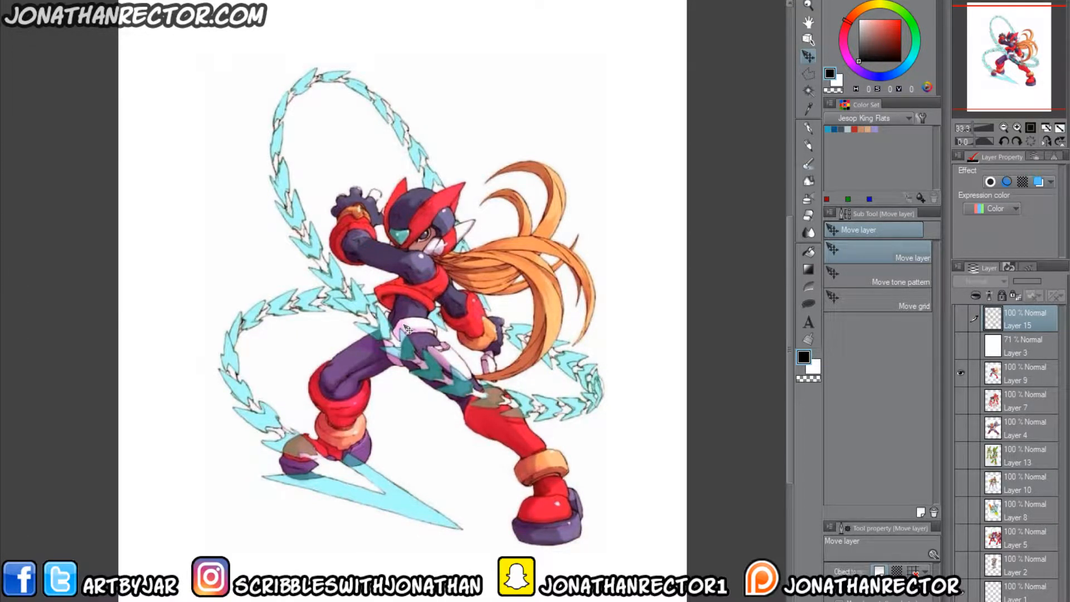
left_click(960, 345)
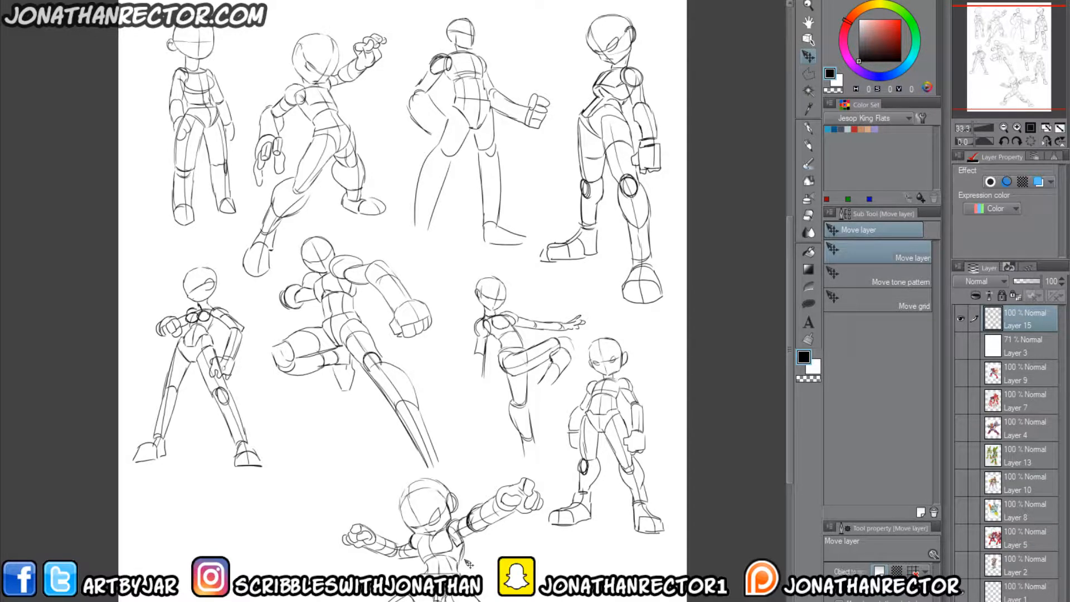
left_click(960, 319)
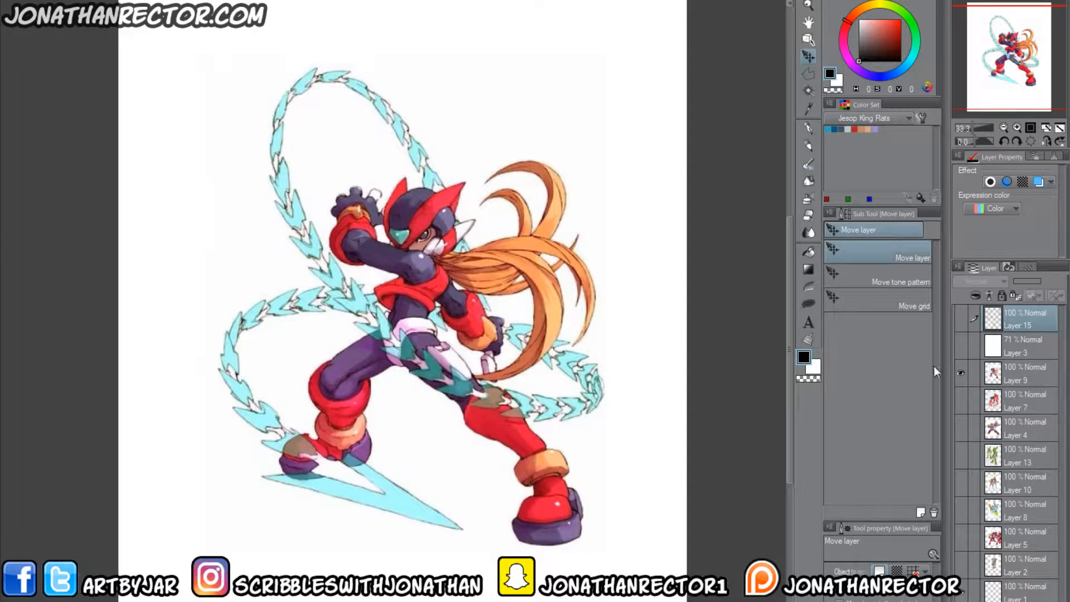
left_click(960, 372)
left_click(960, 318)
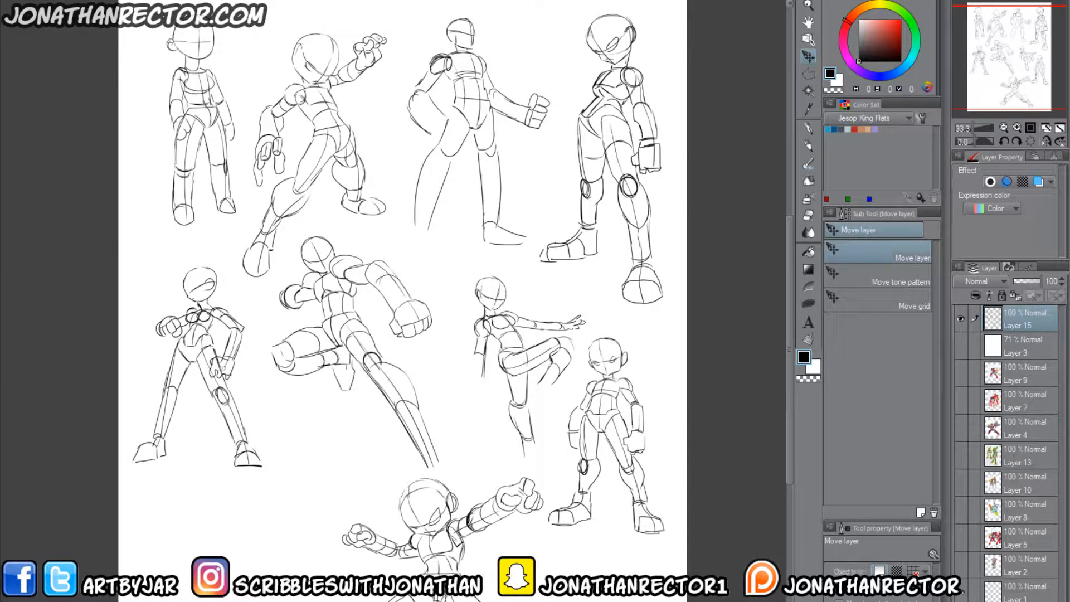
scroll(789, 414, "down", 2)
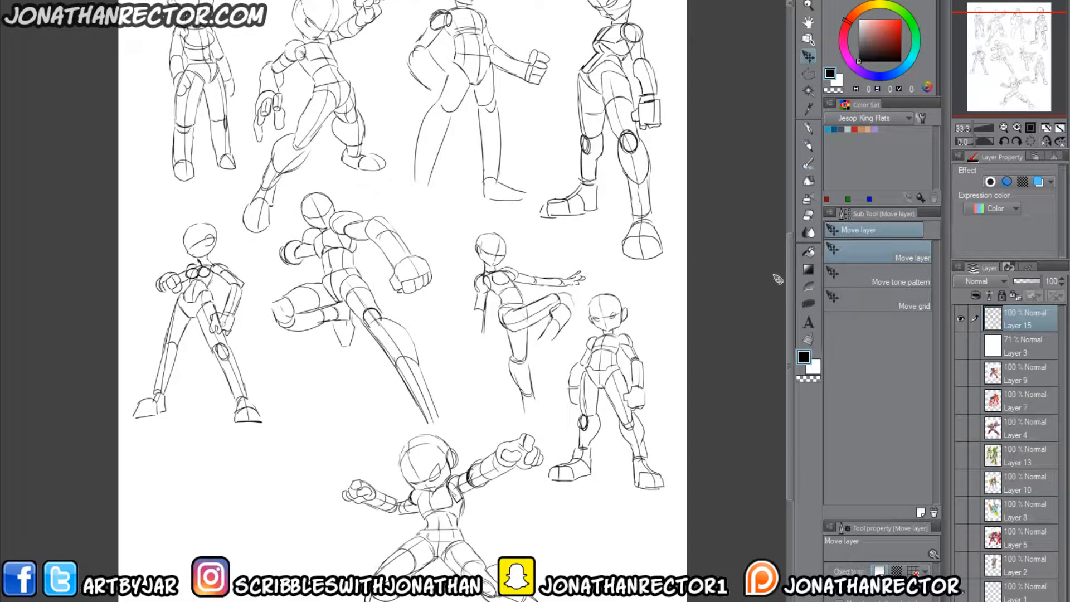
scroll(790, 272, "up", 3)
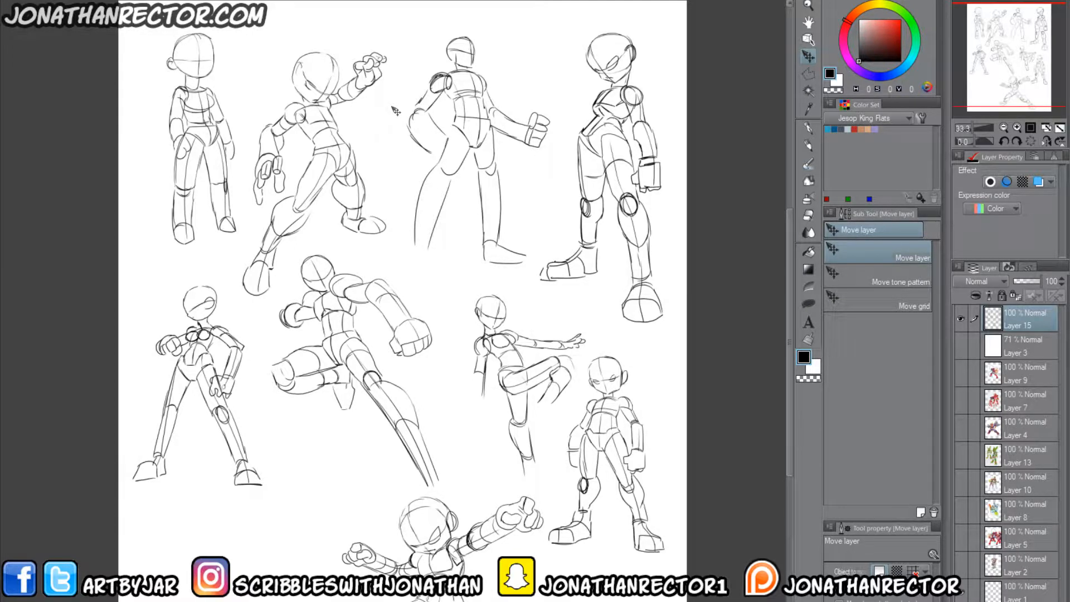
Step: Hide the Layer 15 sketches, add a new layer on top, and show Layer 9 faded beneath the Layer 3 white overlay
left_click(960, 318)
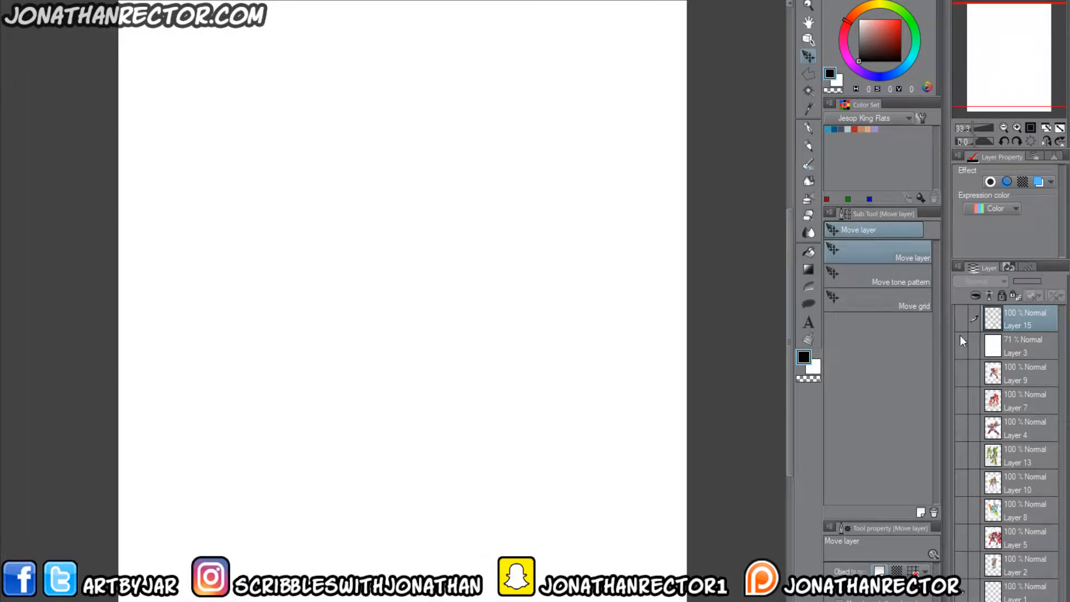
key("ctrl+shift+n")
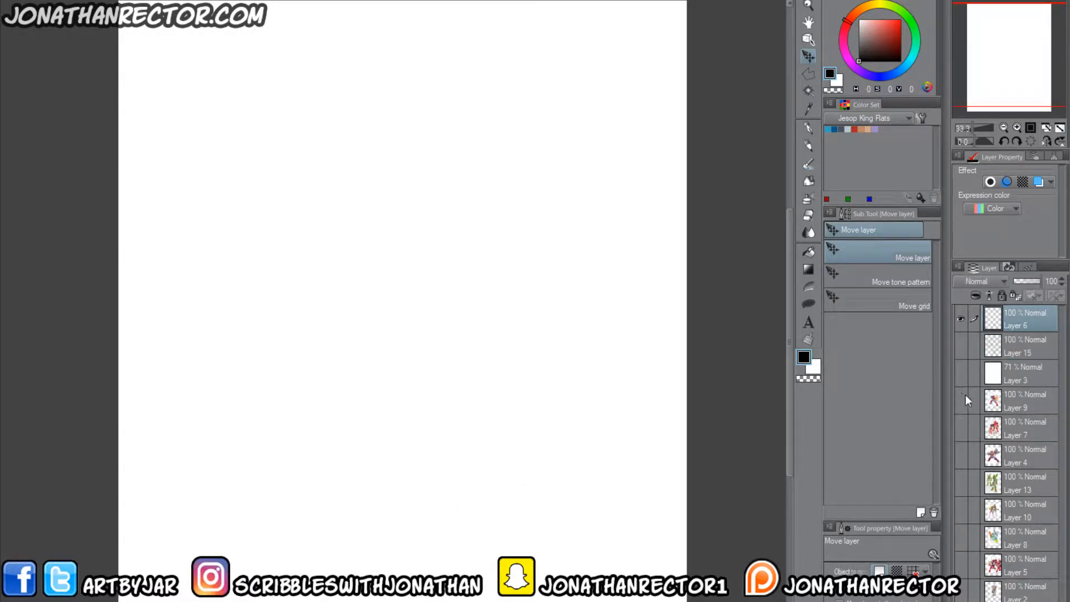
left_click(960, 400)
left_click(960, 372)
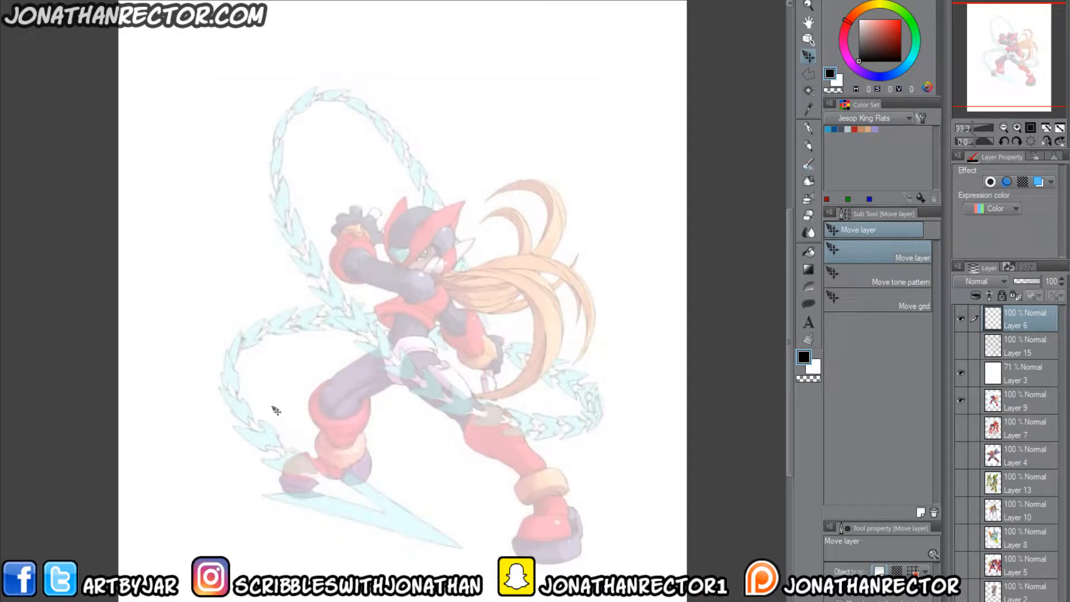
Step: Sketch the head construction over the faded reference with the Turnip pen: skull outline, curved face line, eye and ear
scroll(340, 395, "down", 1)
scroll(345, 382, "up", 2)
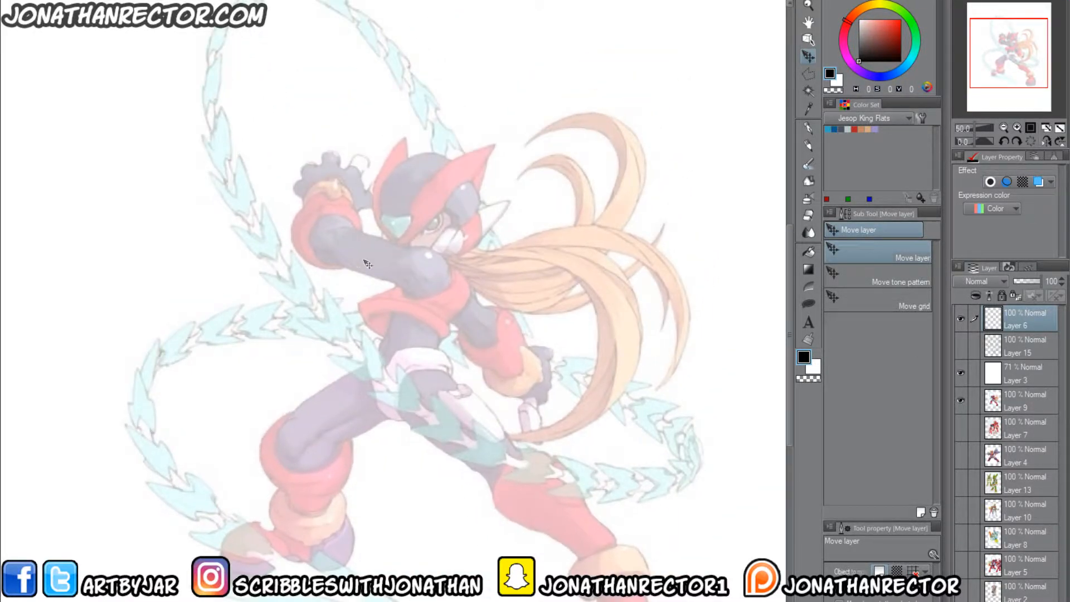
key("p")
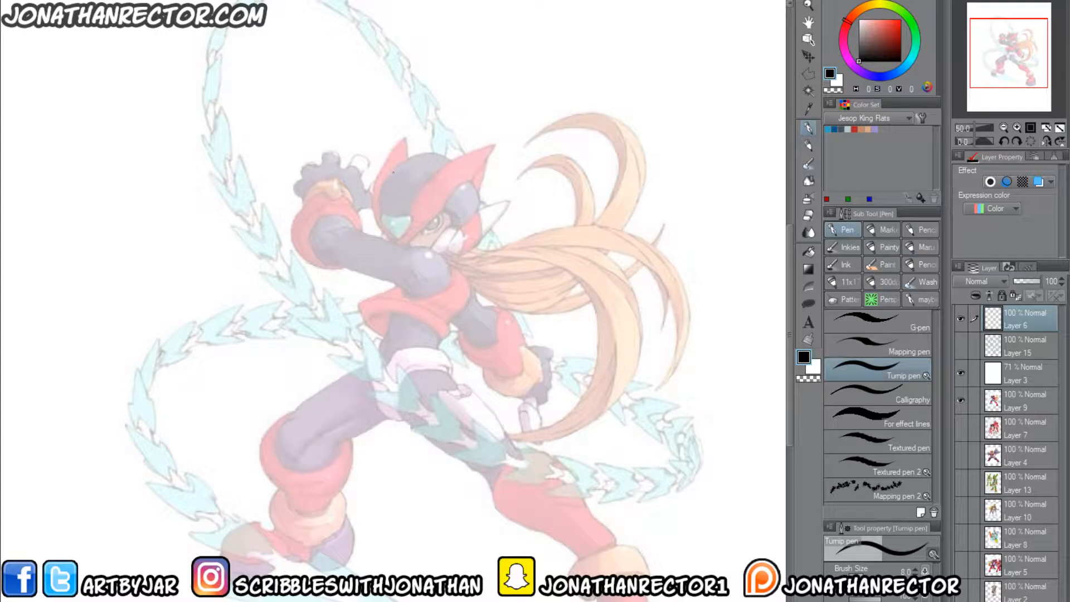
mouse_move(426, 153)
left_mouse_down()
mouse_move(473, 185)
mouse_move(476, 211)
mouse_move(422, 155)
mouse_move(410, 157)
mouse_move(379, 201)
mouse_move(403, 247)
left_mouse_up()
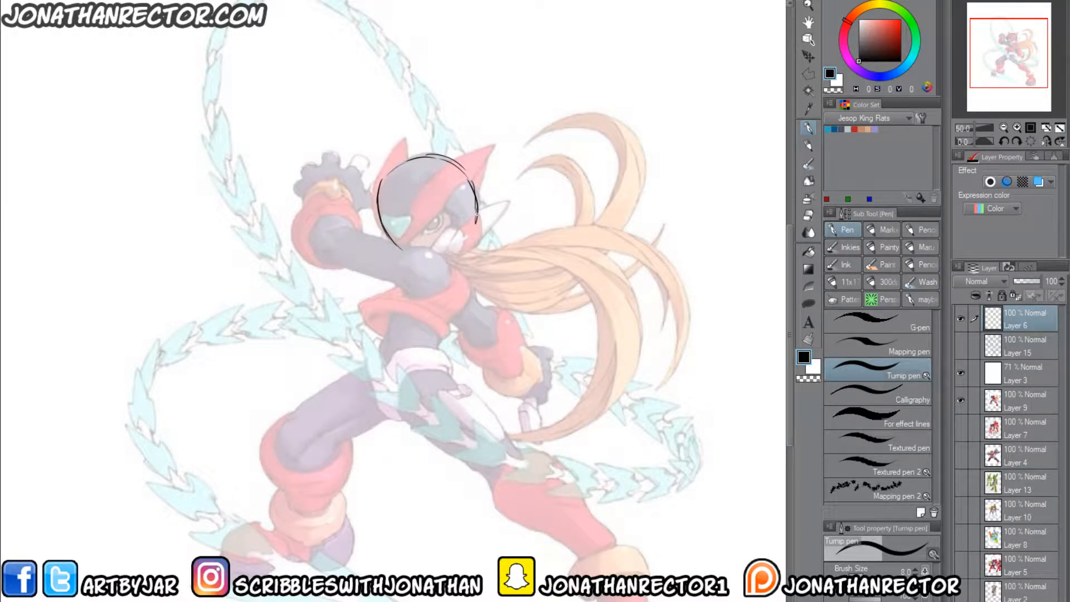
mouse_move(476, 222)
left_mouse_down()
mouse_move(467, 248)
mouse_move(427, 262)
left_mouse_up()
mouse_move(399, 166)
left_mouse_down()
mouse_move(392, 220)
mouse_move(414, 258)
left_mouse_up()
mouse_move(454, 214)
left_mouse_down()
mouse_move(388, 233)
mouse_move(446, 217)
mouse_move(416, 231)
mouse_move(443, 229)
mouse_move(418, 234)
mouse_move(457, 223)
mouse_move(461, 204)
mouse_move(446, 262)
mouse_move(478, 204)
left_mouse_up()
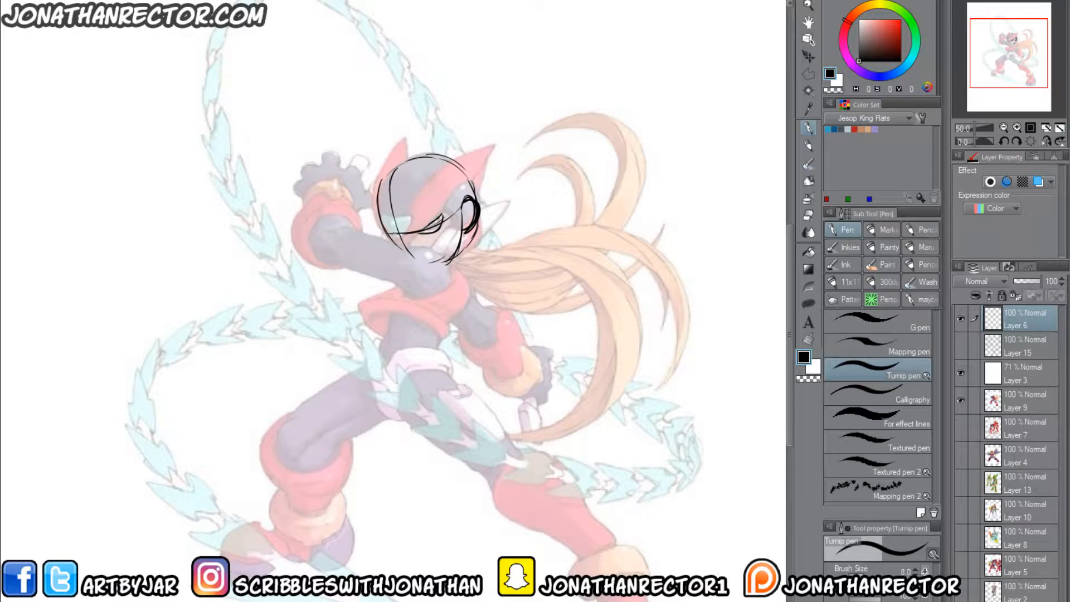
left_click_drag(396, 233, 385, 231)
left_click_drag(384, 231, 398, 240)
Step: Sketch the ribcage as a tapered block with an elliptical base, and add the waist and pelvis below it
mouse_move(447, 263)
left_mouse_down()
mouse_move(466, 287)
mouse_move(435, 337)
mouse_move(383, 314)
mouse_move(423, 260)
mouse_move(407, 266)
left_mouse_up()
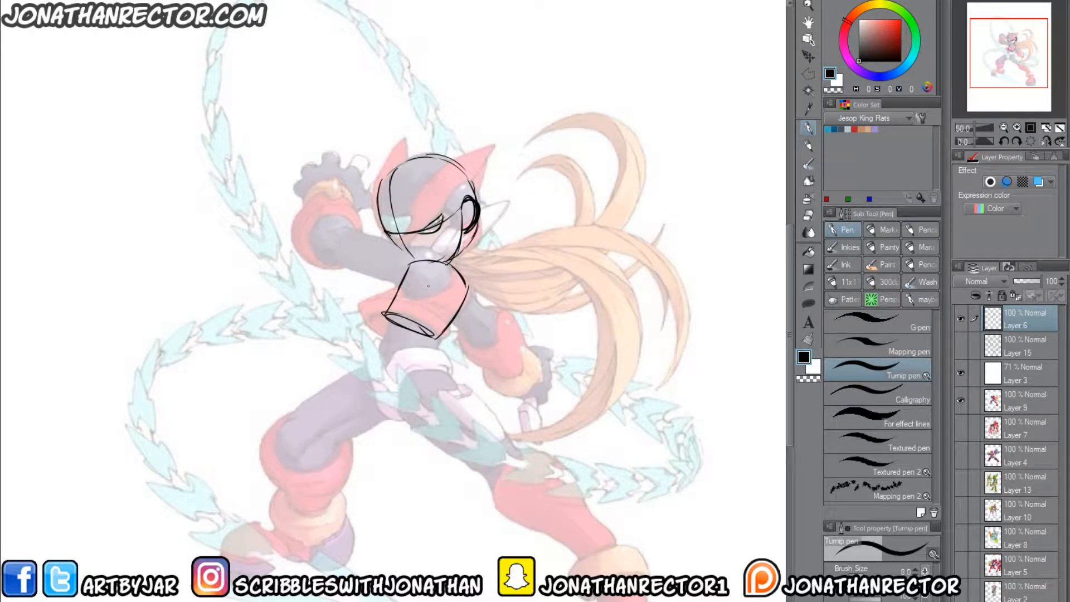
mouse_move(432, 353)
left_mouse_down()
mouse_move(371, 349)
mouse_move(390, 416)
mouse_move(448, 367)
mouse_move(441, 353)
mouse_move(382, 397)
mouse_move(386, 413)
left_mouse_up()
left_click_drag(380, 366, 393, 329)
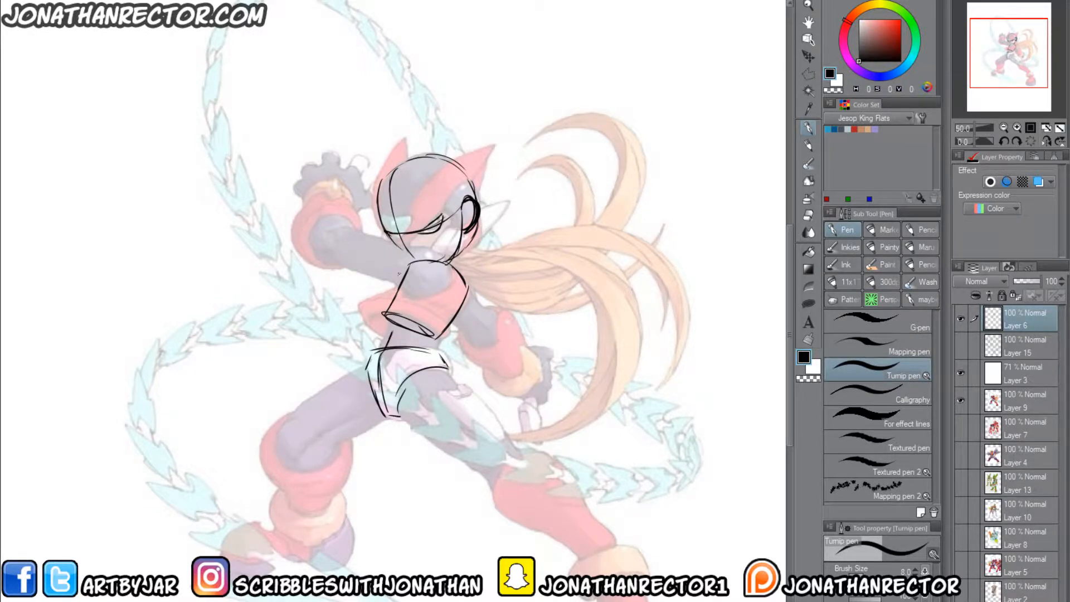
mouse_move(401, 285)
left_mouse_down()
mouse_move(438, 352)
mouse_move(388, 321)
left_mouse_up()
Step: Sketch the raised arm over the reference with a round shoulder, cylindrical upper arm, forearm and spread-fingered hand
mouse_move(443, 258)
left_mouse_down()
mouse_move(425, 289)
mouse_move(416, 283)
mouse_move(441, 267)
mouse_move(415, 282)
mouse_move(396, 264)
mouse_move(395, 275)
mouse_move(358, 274)
mouse_move(326, 256)
mouse_move(328, 234)
mouse_move(324, 255)
mouse_move(354, 231)
left_mouse_up()
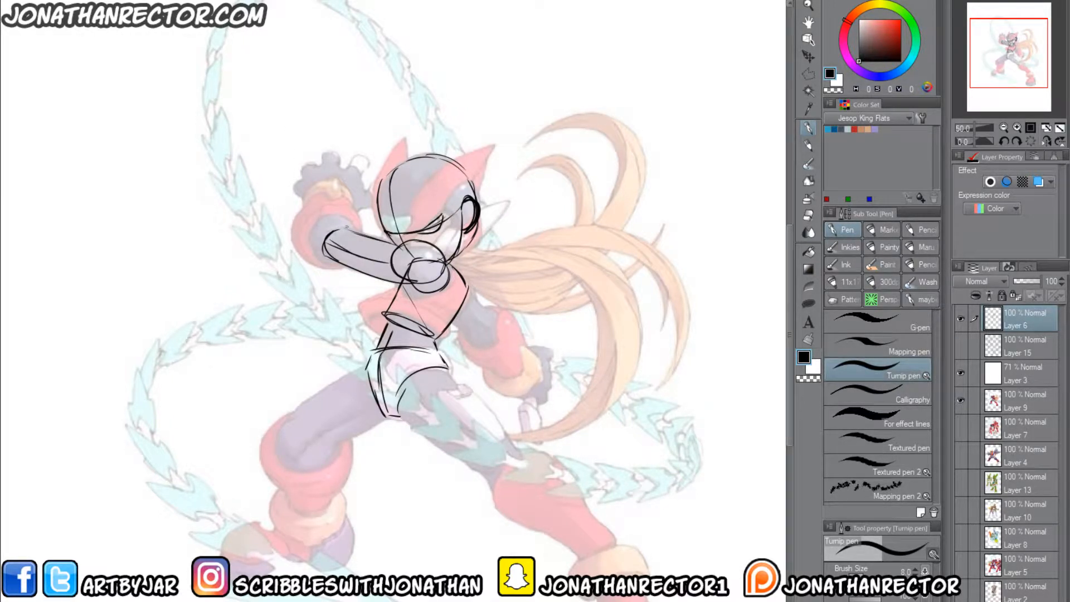
mouse_move(345, 226)
left_mouse_down()
mouse_move(359, 222)
mouse_move(314, 237)
mouse_move(340, 262)
mouse_move(360, 234)
mouse_move(350, 201)
mouse_move(326, 188)
mouse_move(311, 246)
mouse_move(332, 188)
mouse_move(363, 181)
mouse_move(312, 170)
mouse_move(305, 204)
left_mouse_up()
mouse_move(346, 168)
left_mouse_down()
mouse_move(361, 156)
mouse_move(302, 165)
mouse_move(300, 201)
mouse_move(373, 195)
mouse_move(360, 205)
left_mouse_up()
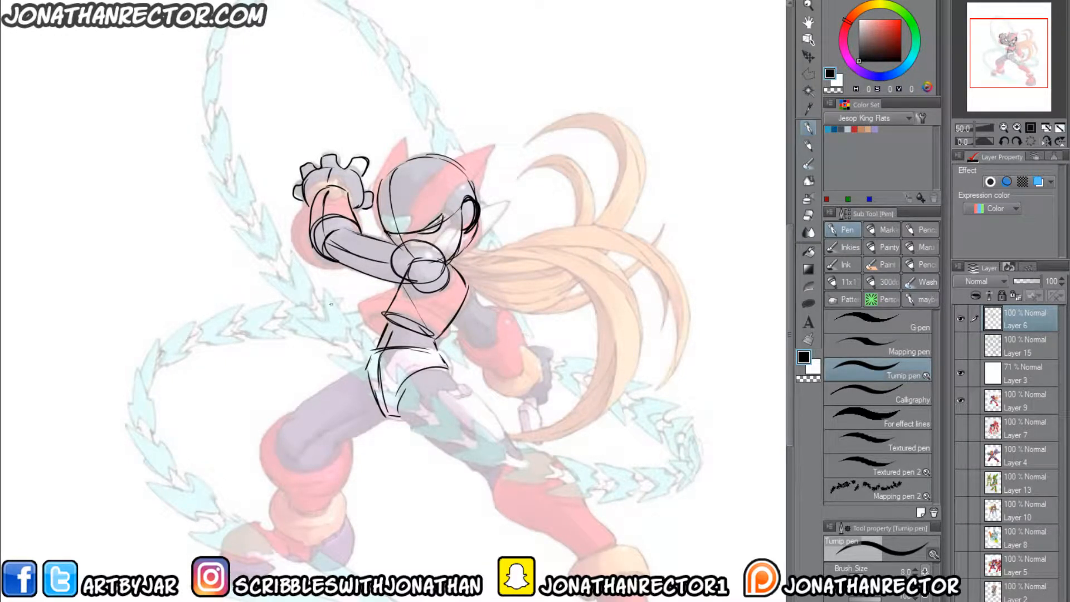
Step: Add contour lines to the chest and sketch the lowered arm's upper arm, elbow and forearm as cylinders
left_click_drag(407, 288, 416, 321)
left_click_drag(463, 287, 437, 332)
mouse_move(472, 283)
left_mouse_down()
mouse_move(459, 320)
mouse_move(488, 316)
mouse_move(459, 321)
mouse_move(503, 325)
mouse_move(465, 340)
mouse_move(495, 350)
left_mouse_up()
mouse_move(483, 304)
left_mouse_down()
mouse_move(532, 358)
mouse_move(525, 349)
mouse_move(521, 381)
left_mouse_up()
left_click_drag(469, 341, 510, 377)
mouse_move(459, 329)
left_mouse_down()
mouse_move(509, 359)
mouse_move(493, 332)
left_mouse_up()
left_click_drag(492, 332, 526, 367)
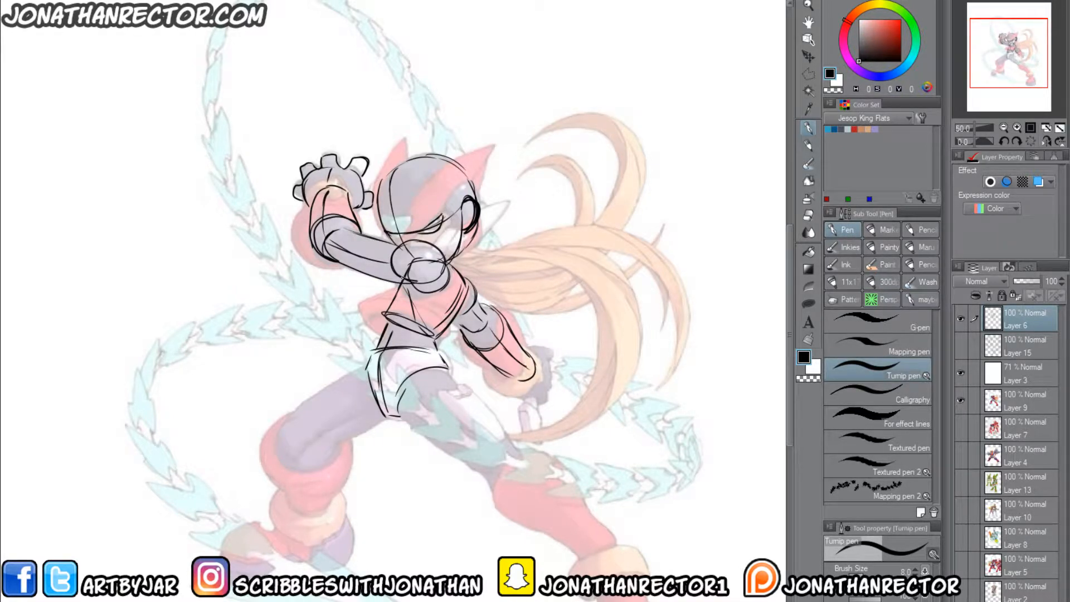
Step: Outline the closed hand at the end of the lowered arm
left_click_drag(514, 383, 543, 396)
mouse_move(525, 347)
left_mouse_down()
mouse_move(546, 353)
mouse_move(546, 399)
mouse_move(531, 384)
left_mouse_up()
mouse_move(525, 349)
left_mouse_down()
mouse_move(532, 375)
mouse_move(559, 354)
left_mouse_up()
left_click_drag(557, 355, 548, 397)
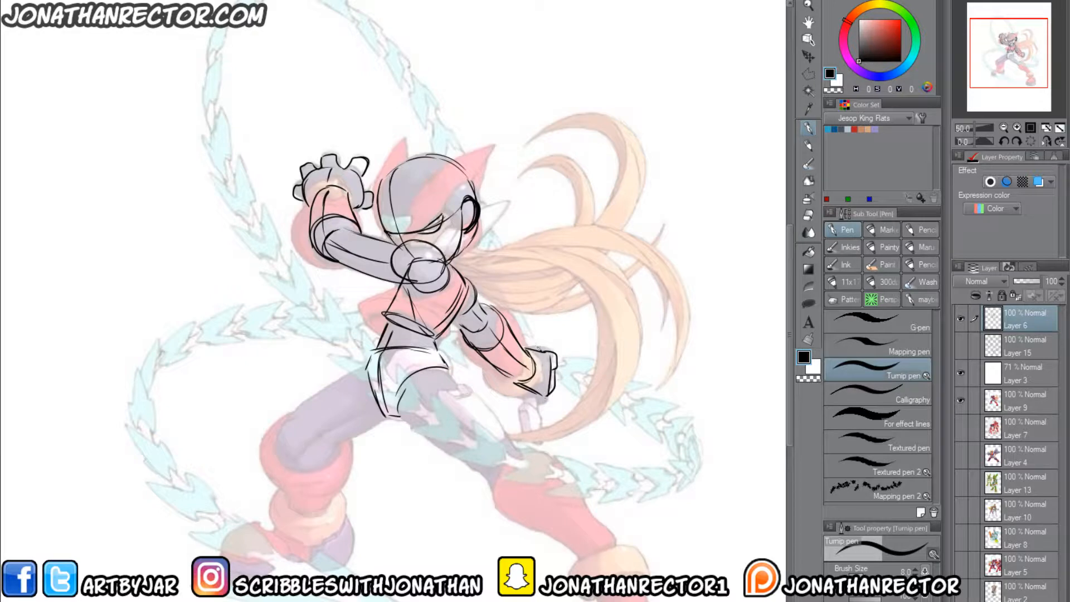
mouse_move(524, 351)
left_mouse_down()
mouse_move(540, 346)
mouse_move(520, 384)
left_mouse_up()
Step: Sketch the thigh of the extended leg as a tapered cylinder with a rounded knee, and add a center line on the waist
left_click_drag(402, 416, 495, 484)
mouse_move(449, 366)
left_mouse_down()
mouse_move(520, 448)
mouse_move(490, 473)
mouse_move(526, 468)
mouse_move(531, 480)
left_mouse_up()
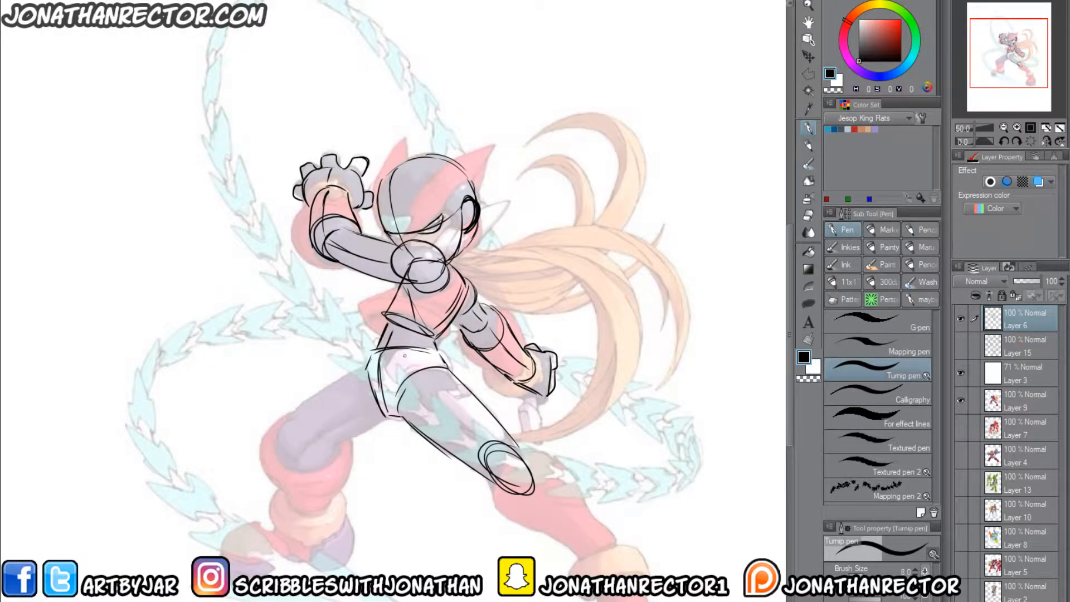
mouse_move(405, 355)
left_mouse_down()
mouse_move(427, 399)
mouse_move(524, 482)
left_mouse_up()
left_click_drag(416, 349, 412, 329)
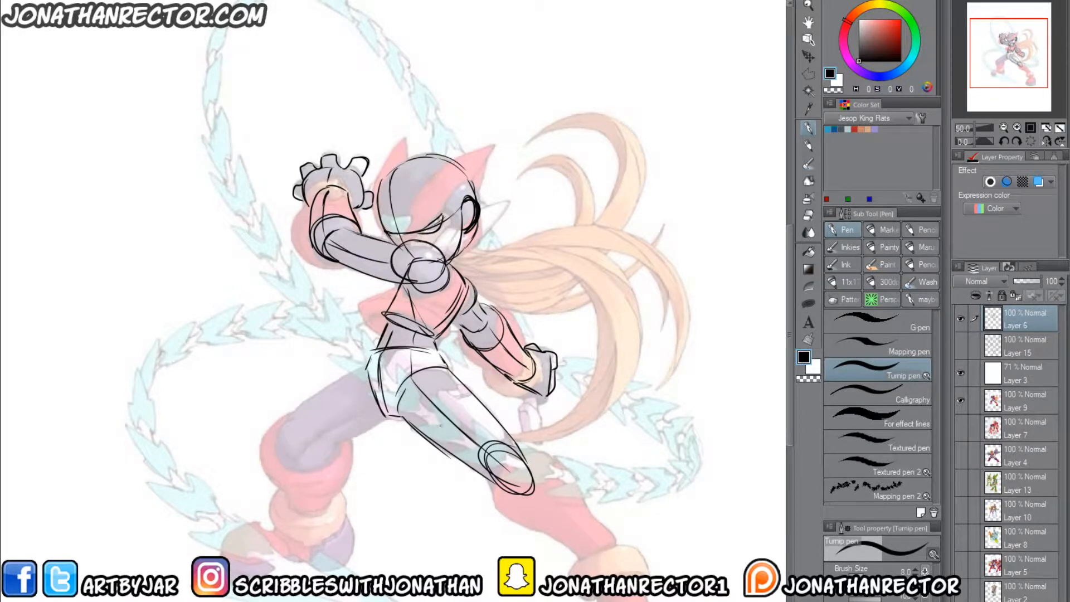
left_click_drag(790, 430, 788, 463)
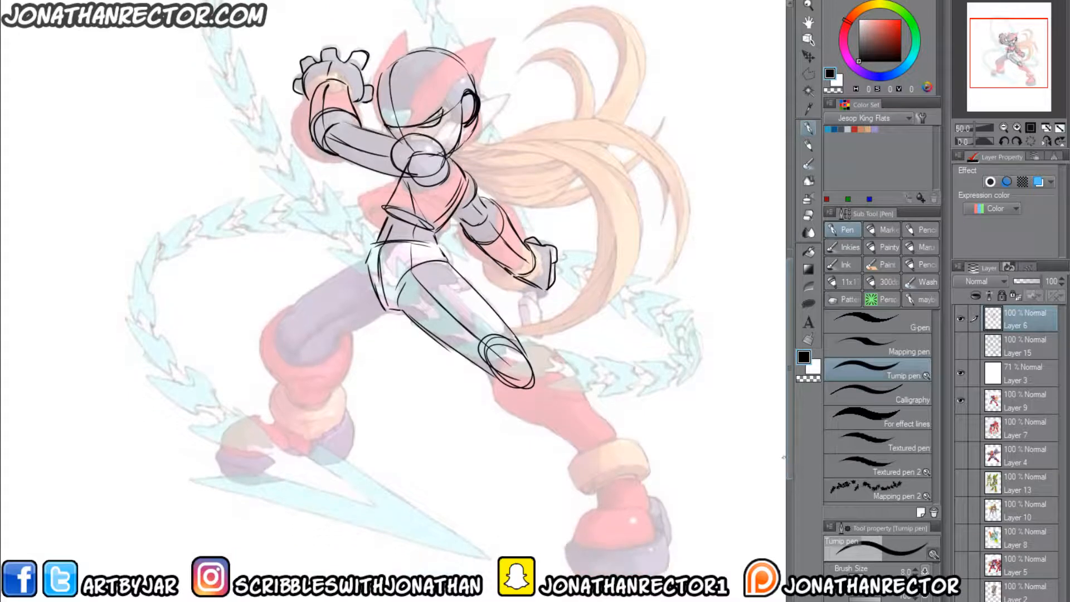
left_click_drag(790, 426, 790, 424)
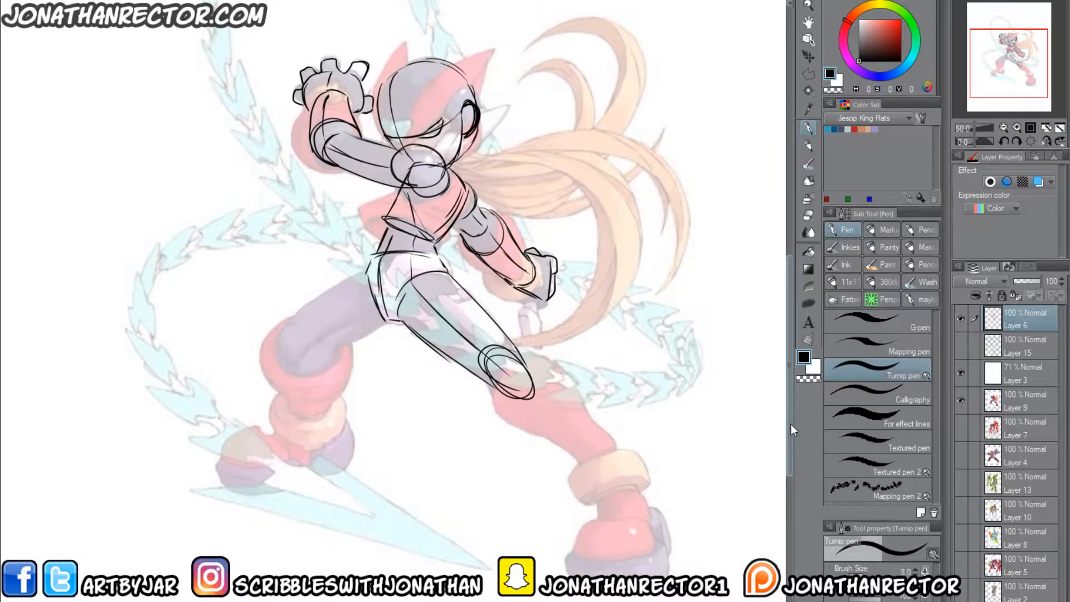
Step: Sketch the lower half of the extended leg as a calf shape tapering from the knee to the ankle, with contour lines
mouse_move(517, 350)
left_mouse_down()
mouse_move(568, 373)
mouse_move(583, 402)
left_mouse_up()
left_click_drag(486, 378, 580, 457)
mouse_move(580, 393)
left_mouse_down()
mouse_move(639, 476)
mouse_move(605, 477)
left_mouse_up()
left_click_drag(538, 429, 601, 486)
mouse_move(586, 410)
left_mouse_down()
mouse_move(541, 420)
mouse_move(542, 434)
left_mouse_up()
left_click_drag(499, 392, 563, 450)
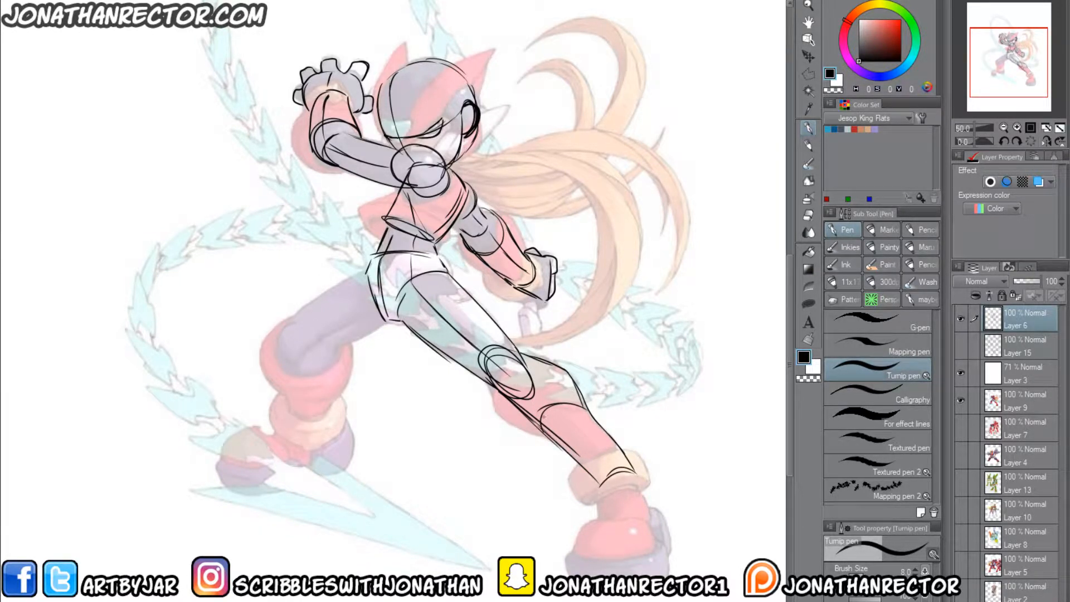
left_click_drag(512, 381, 613, 471)
Step: Outline the extended leg's ankle and foot as a simple boot form with a contour line along it
mouse_move(635, 471)
left_mouse_down()
mouse_move(646, 508)
mouse_move(605, 514)
mouse_move(580, 532)
mouse_move(575, 559)
mouse_move(643, 563)
mouse_move(654, 519)
left_mouse_up()
left_click_drag(645, 488, 657, 545)
mouse_move(628, 460)
left_mouse_down()
mouse_move(659, 521)
mouse_move(661, 549)
left_mouse_up()
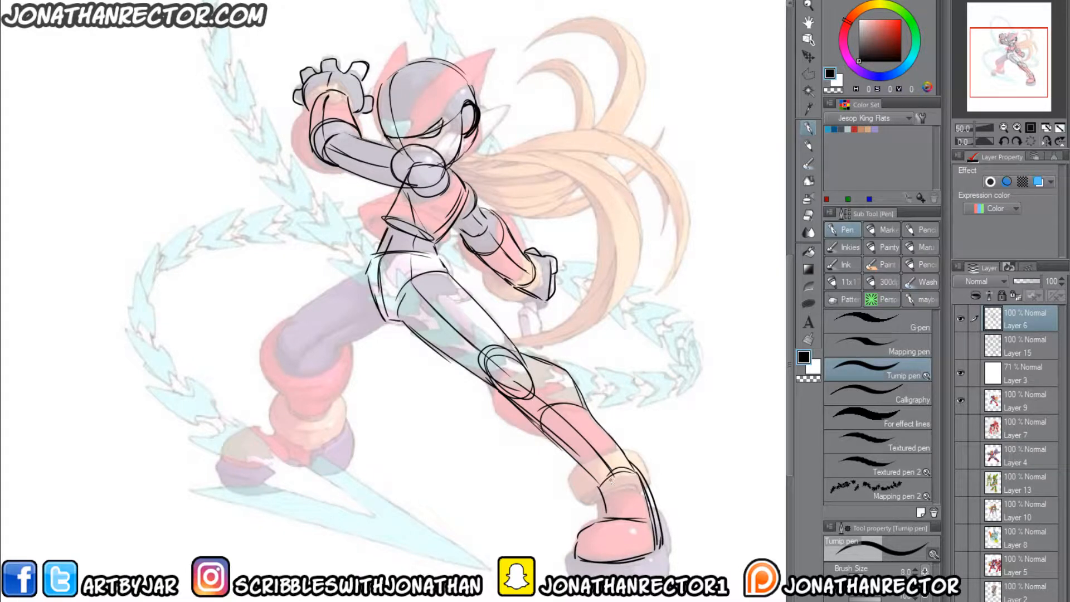
mouse_move(614, 477)
left_mouse_down()
mouse_move(621, 507)
mouse_move(608, 559)
mouse_move(657, 540)
left_mouse_up()
Step: Sketch the bent leg's thigh as a tapered cylinder ending in an oval knee
mouse_move(365, 271)
left_mouse_down()
mouse_move(291, 314)
mouse_move(272, 352)
left_mouse_up()
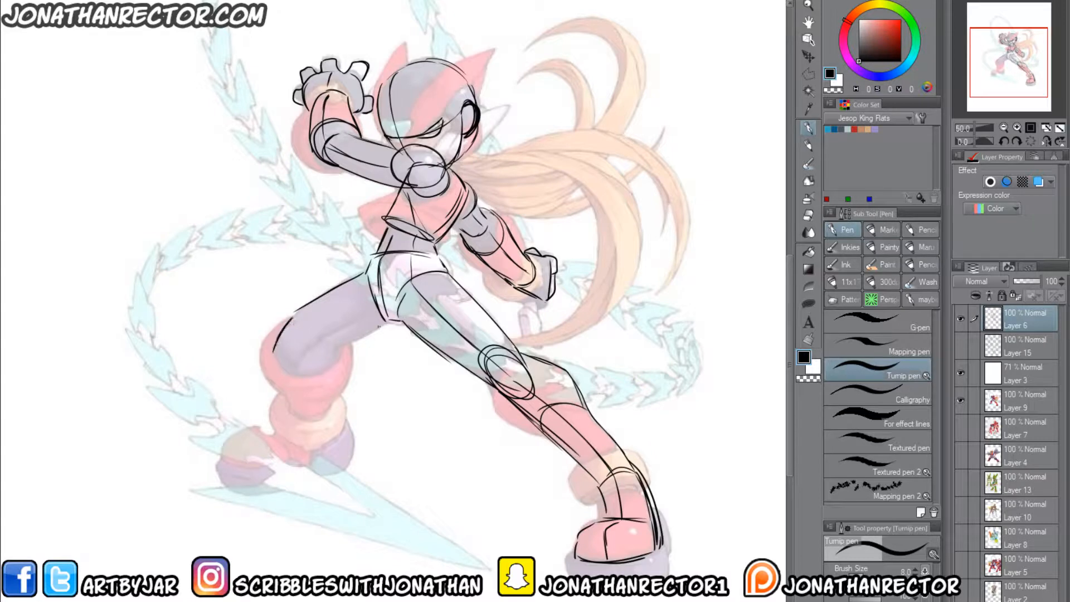
mouse_move(384, 322)
left_mouse_down()
mouse_move(301, 362)
mouse_move(275, 349)
left_mouse_up()
mouse_move(364, 272)
left_mouse_down()
mouse_move(370, 312)
mouse_move(385, 324)
mouse_move(314, 322)
mouse_move(288, 361)
mouse_move(274, 355)
mouse_move(283, 385)
left_mouse_up()
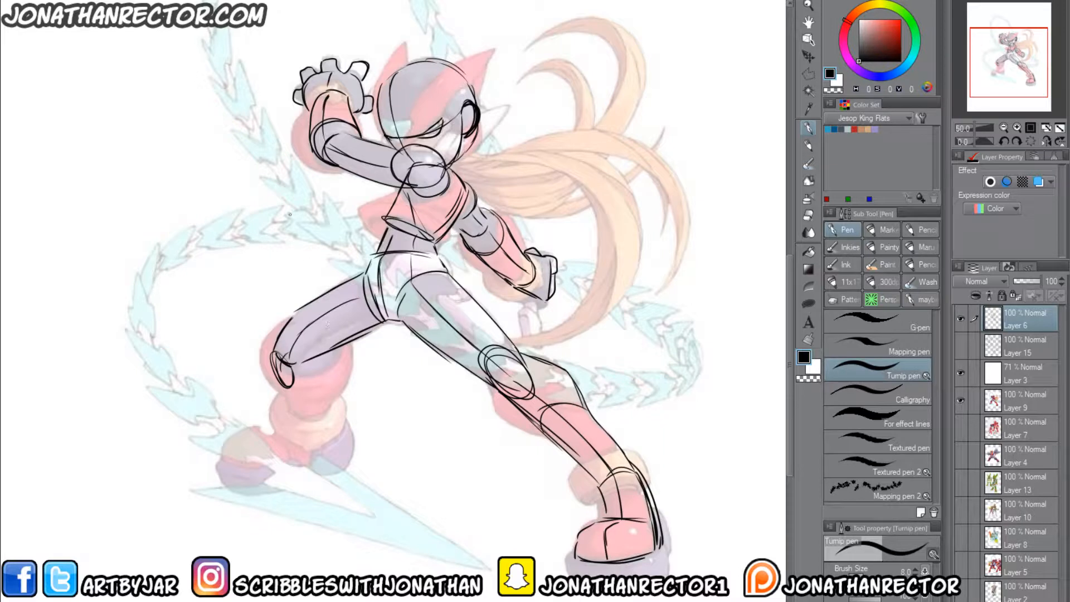
Step: Sketch the bent leg's shin, ankle and wedge-shaped foot over the reference boot
mouse_move(276, 382)
left_mouse_down()
mouse_move(297, 399)
mouse_move(293, 412)
mouse_move(323, 417)
mouse_move(346, 351)
mouse_move(343, 380)
mouse_move(278, 394)
mouse_move(268, 439)
left_mouse_up()
mouse_move(324, 410)
left_mouse_down()
mouse_move(337, 438)
mouse_move(277, 448)
mouse_move(233, 440)
mouse_move(246, 461)
mouse_move(284, 453)
mouse_move(254, 467)
mouse_move(331, 439)
mouse_move(328, 420)
mouse_move(346, 458)
left_mouse_up()
mouse_move(346, 457)
left_mouse_down()
mouse_move(262, 481)
mouse_move(226, 468)
left_mouse_up()
mouse_move(226, 467)
left_mouse_down()
mouse_move(257, 482)
mouse_move(268, 473)
mouse_move(271, 489)
mouse_move(324, 467)
mouse_move(242, 476)
left_mouse_up()
mouse_move(241, 458)
left_mouse_down()
mouse_move(288, 435)
mouse_move(306, 462)
left_mouse_up()
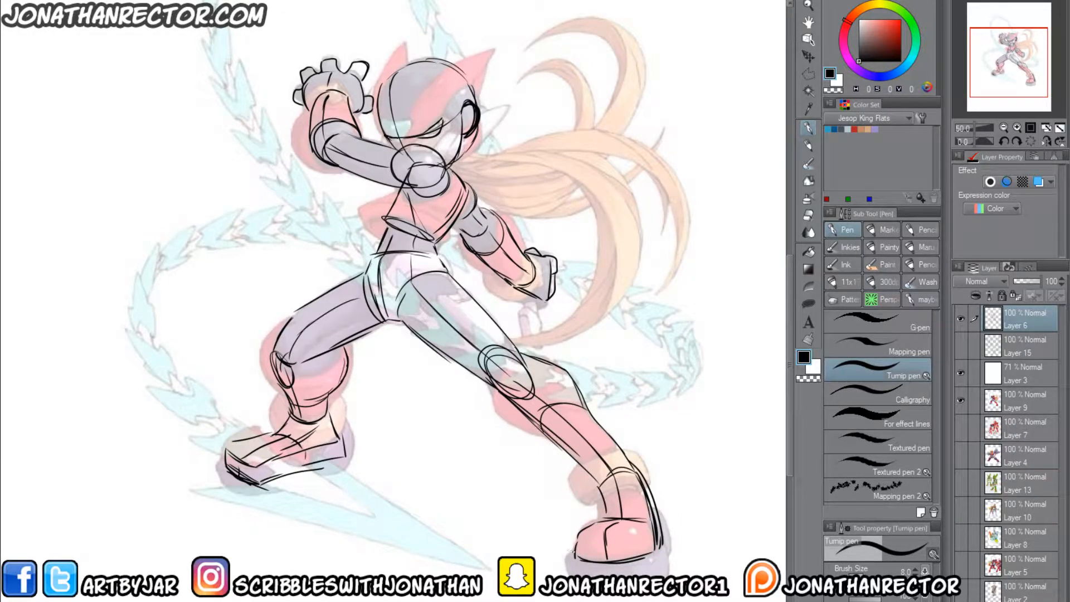
Step: Refine the front foot's sole and the waist edge, wrap a contour line around the head, and clean up the face edge
left_click_drag(571, 551, 573, 576)
mouse_move(661, 546)
left_mouse_down()
mouse_move(667, 573)
mouse_move(651, 501)
left_mouse_up()
left_click_drag(605, 564, 607, 576)
left_click_drag(388, 221, 378, 240)
mouse_move(460, 117)
left_mouse_down()
mouse_move(437, 84)
mouse_move(391, 91)
mouse_move(381, 106)
left_mouse_up()
key("e")
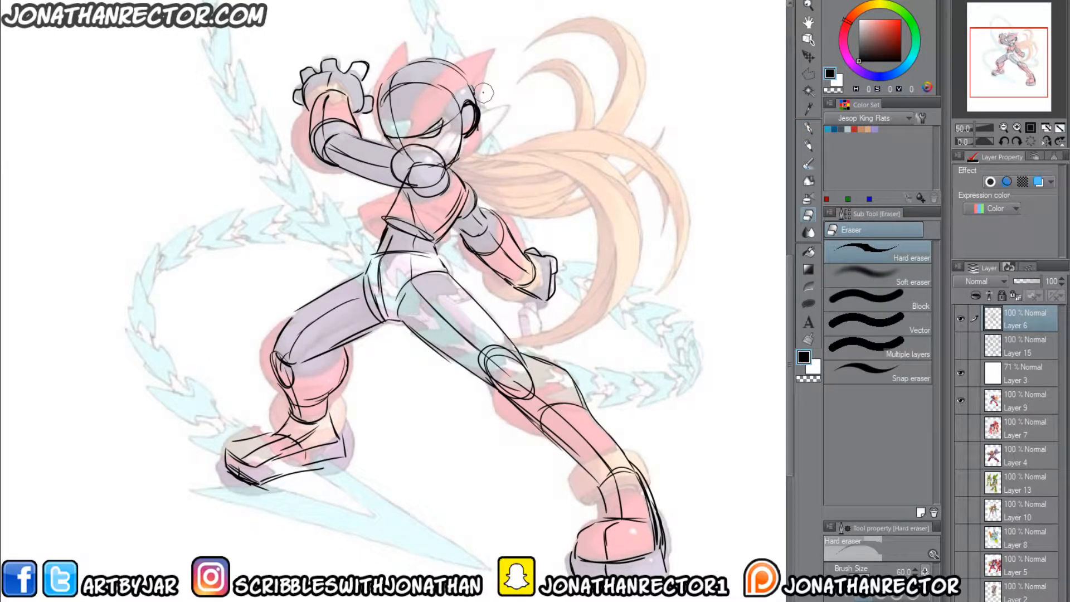
key("p")
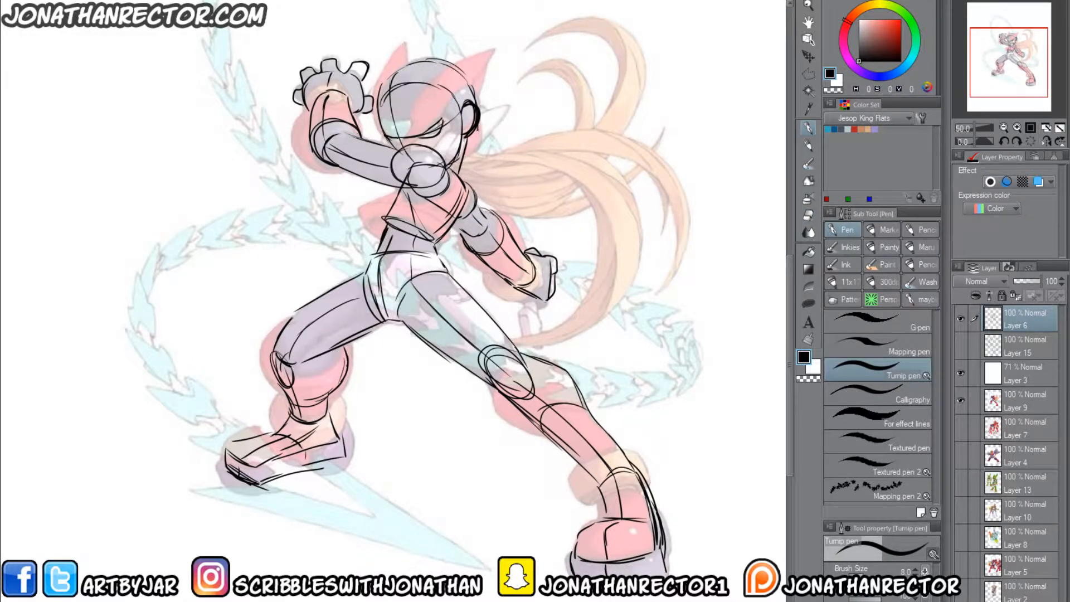
Step: Add construction curves to the waist, the raised arm's shoulder ball and the bent leg's hip joint
left_click_drag(433, 240, 441, 262)
mouse_move(392, 163)
left_mouse_down()
mouse_move(413, 155)
mouse_move(446, 173)
left_mouse_up()
mouse_move(372, 256)
left_mouse_down()
mouse_move(375, 311)
mouse_move(382, 235)
mouse_move(416, 253)
mouse_move(408, 258)
mouse_move(435, 337)
mouse_move(392, 283)
left_mouse_up()
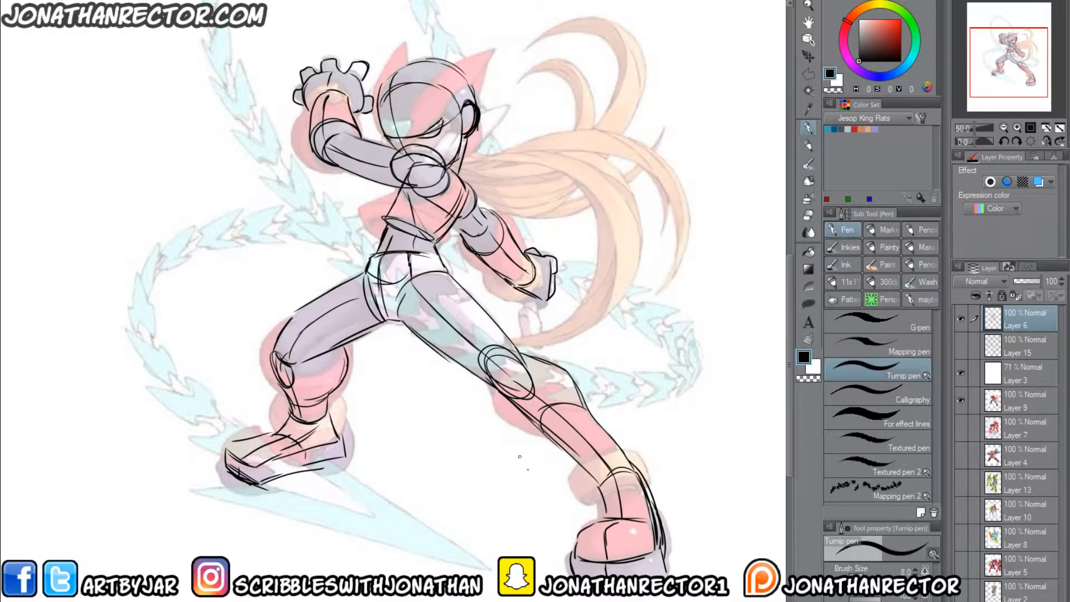
Step: Hide Layer 9 and the Layer 6 sketch, show the Layer 7 reference, and create a new layer above Layer 3
left_click(960, 398)
left_click(959, 316)
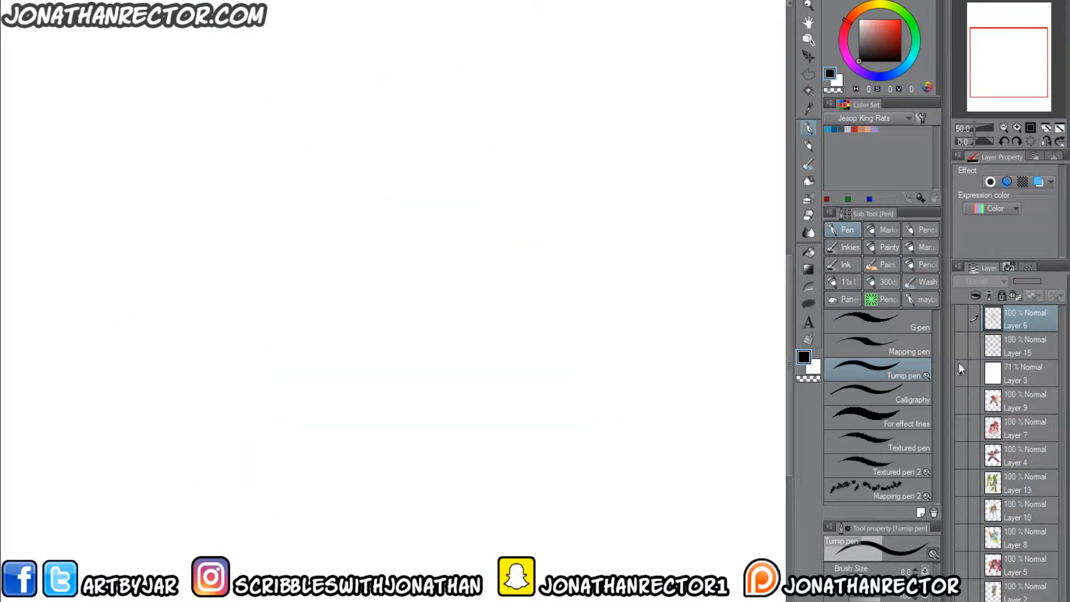
left_click(959, 428)
left_click(1011, 347)
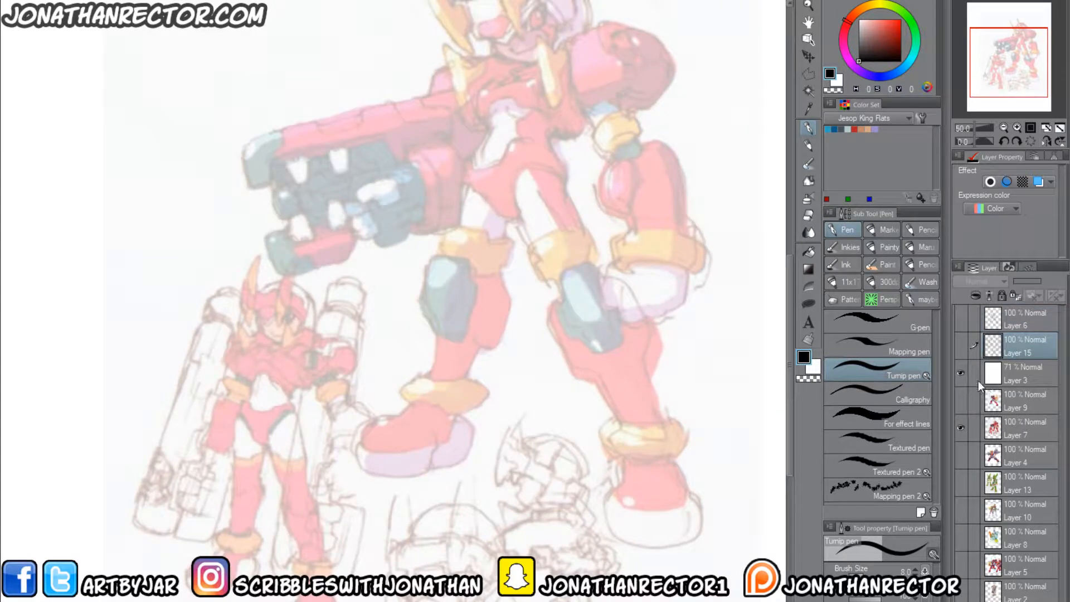
left_click(986, 380)
key("ctrl+shift+n")
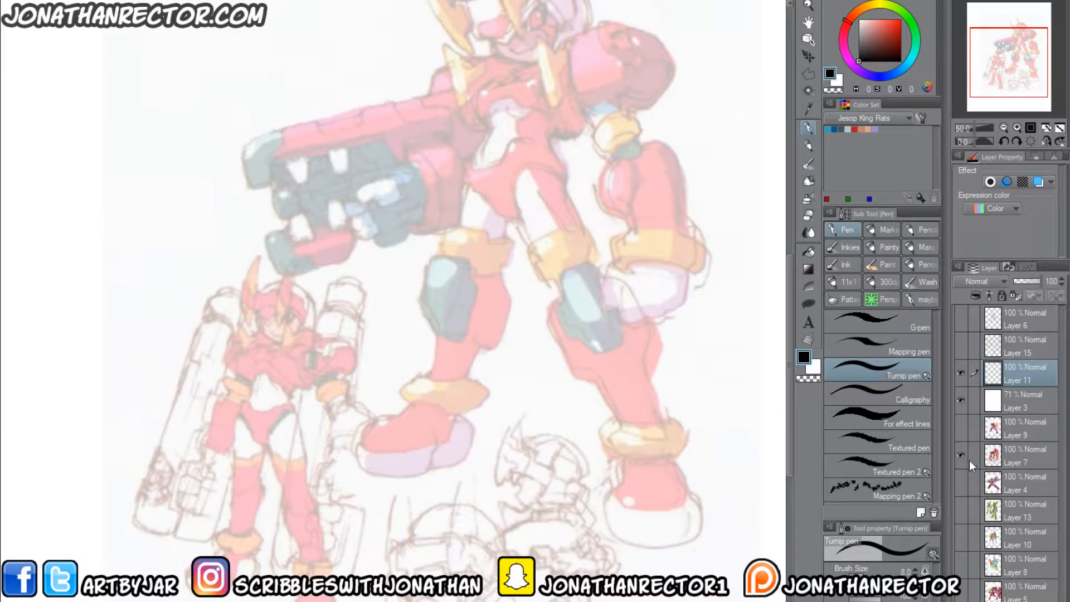
Step: Sketch the head of the red armored character as a round form with a curved vertical center line
mouse_move(536, 430)
left_mouse_down()
mouse_move(423, 526)
mouse_move(270, 544)
left_mouse_up()
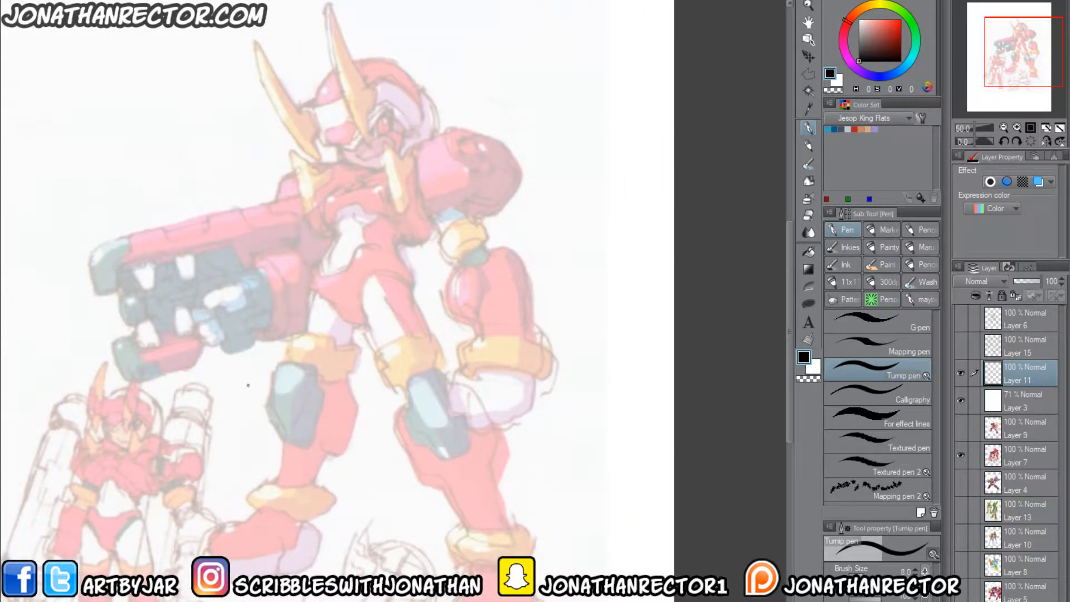
left_click_drag(248, 385, 254, 387)
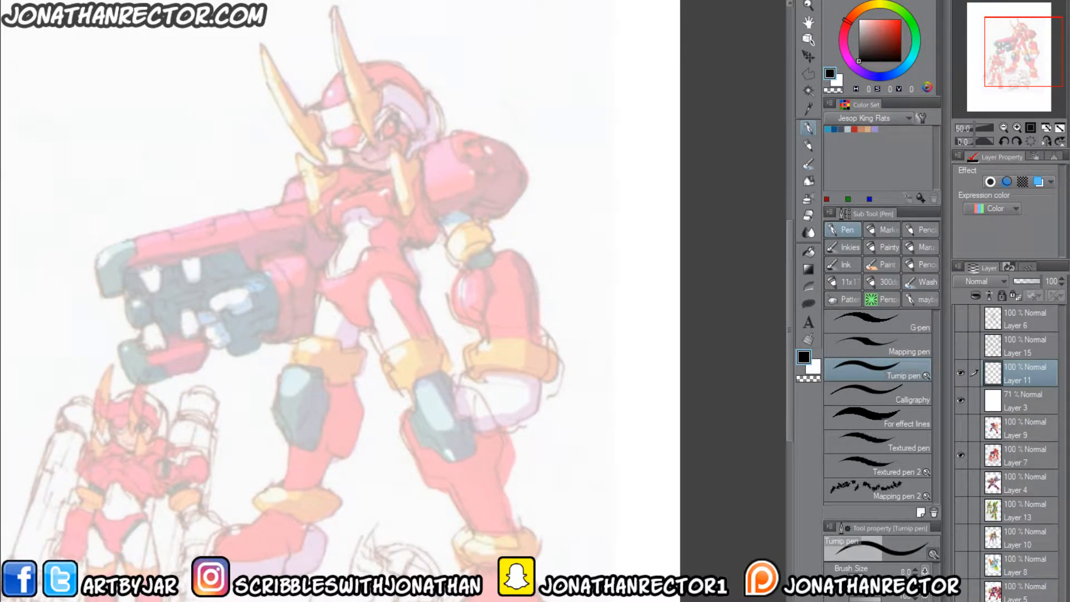
mouse_move(427, 127)
left_mouse_down()
mouse_move(418, 86)
mouse_move(383, 67)
mouse_move(339, 74)
mouse_move(350, 69)
mouse_move(331, 138)
left_mouse_up()
mouse_move(335, 83)
left_mouse_down()
mouse_move(402, 69)
mouse_move(427, 119)
mouse_move(417, 152)
left_mouse_up()
left_click_drag(327, 130, 369, 171)
mouse_move(359, 66)
left_mouse_down()
mouse_move(346, 101)
mouse_move(368, 157)
mouse_move(379, 168)
mouse_move(387, 157)
left_mouse_up()
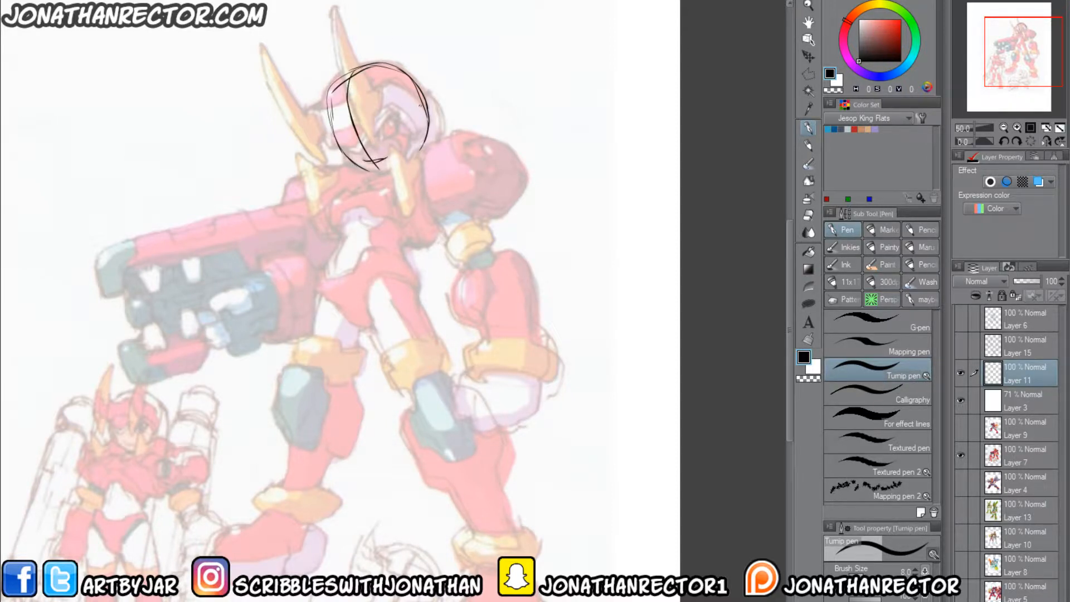
Step: Add the eye line, eyes, mouth and ear to the head, with a side contour and a firmer skull outline
mouse_move(420, 104)
left_mouse_down()
mouse_move(389, 131)
mouse_move(337, 148)
left_mouse_up()
mouse_move(384, 122)
left_mouse_down()
mouse_move(402, 115)
mouse_move(390, 142)
mouse_move(379, 139)
left_mouse_up()
mouse_move(418, 96)
left_mouse_down()
mouse_move(435, 116)
mouse_move(429, 129)
left_mouse_up()
mouse_move(416, 95)
left_mouse_down()
mouse_move(434, 105)
mouse_move(420, 150)
left_mouse_up()
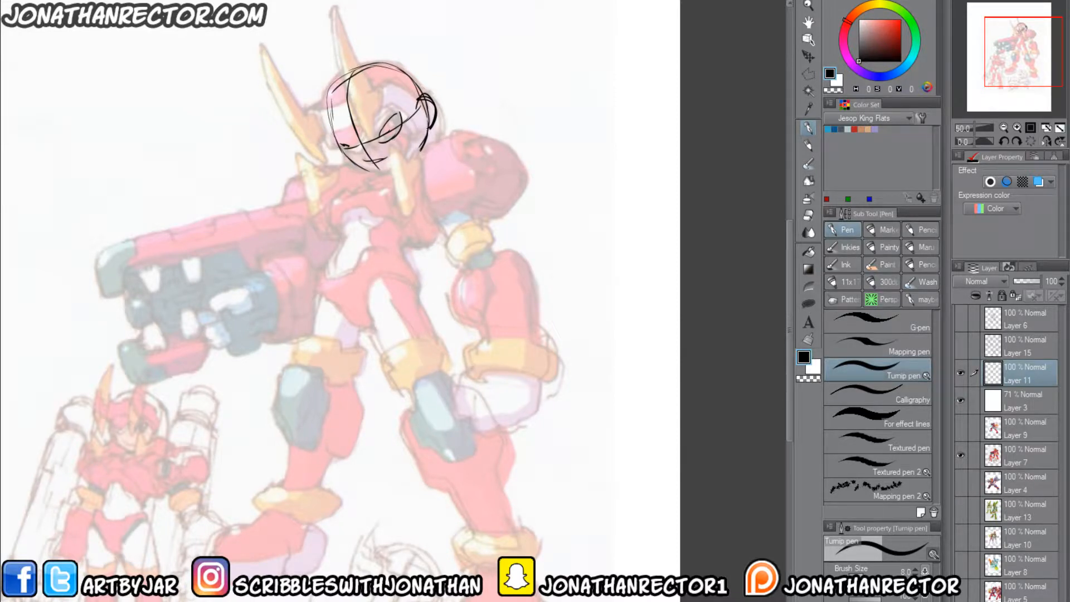
mouse_move(412, 113)
left_mouse_down()
mouse_move(399, 67)
mouse_move(424, 98)
mouse_move(361, 65)
mouse_move(342, 79)
left_mouse_up()
mouse_move(352, 71)
left_mouse_down()
mouse_move(328, 114)
mouse_move(337, 135)
mouse_move(342, 96)
mouse_move(338, 149)
left_mouse_up()
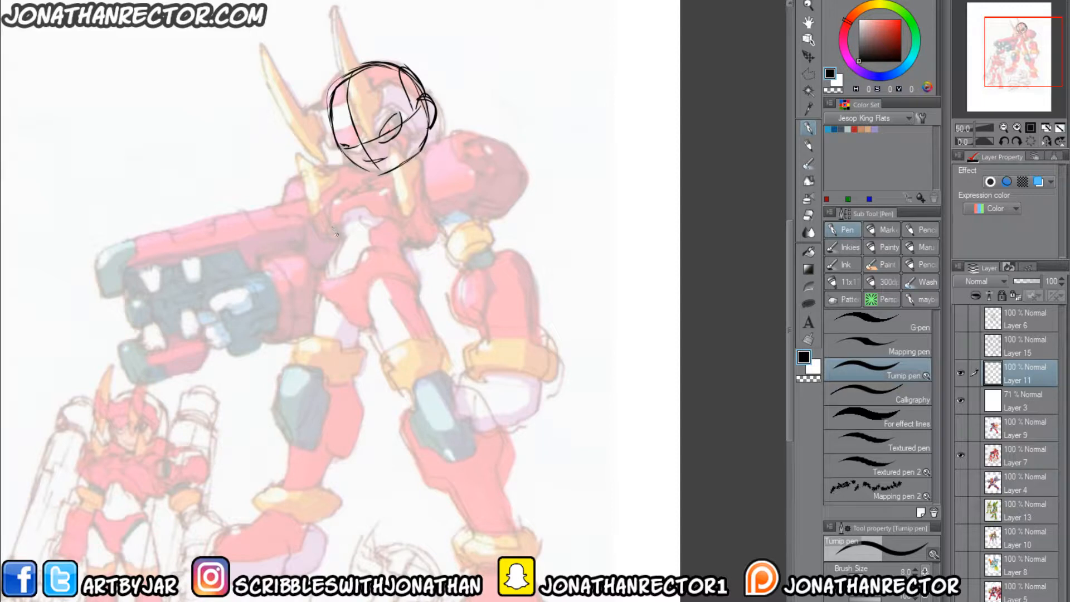
Step: Block in the chest below the head with a curved lower rib edge, side edges and contour lines
mouse_move(336, 234)
left_mouse_down()
mouse_move(353, 216)
mouse_move(387, 217)
mouse_move(404, 241)
mouse_move(350, 242)
mouse_move(349, 196)
mouse_move(361, 180)
left_mouse_up()
left_click_drag(403, 245, 427, 219)
mouse_move(358, 182)
left_mouse_down()
mouse_move(413, 173)
mouse_move(427, 191)
mouse_move(368, 187)
mouse_move(353, 219)
mouse_move(390, 196)
left_mouse_up()
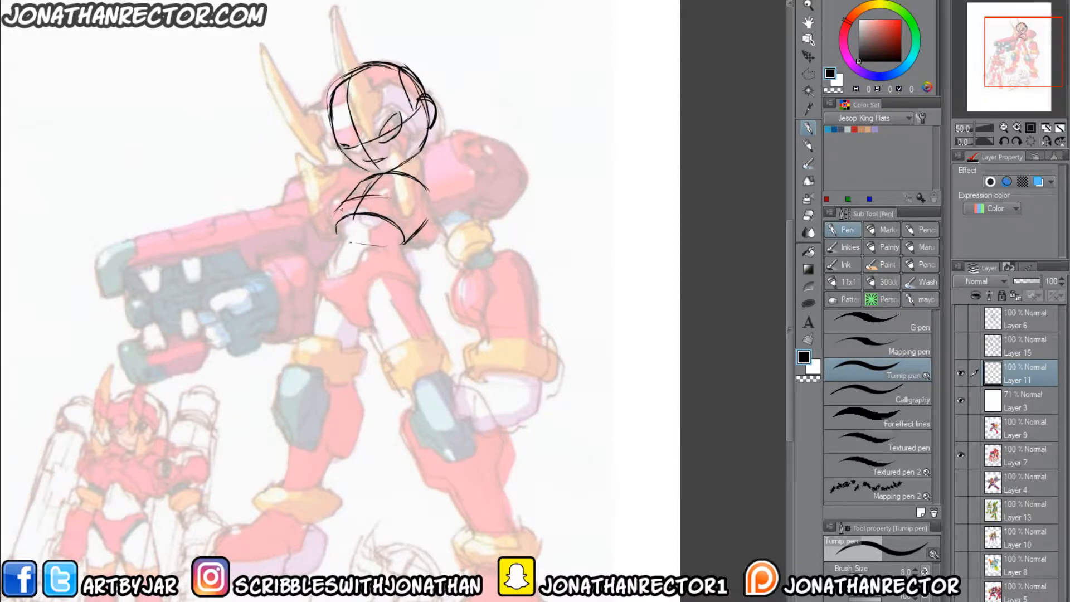
left_click_drag(355, 204, 423, 182)
left_click_drag(425, 191, 429, 214)
Step: Sketch the pelvis with leg openings and connect it to the chest with waist side lines and a center line
mouse_move(368, 250)
left_mouse_down()
mouse_move(404, 253)
mouse_move(337, 279)
mouse_move(328, 267)
mouse_move(344, 257)
mouse_move(319, 266)
mouse_move(319, 290)
mouse_move(370, 318)
left_mouse_up()
mouse_move(365, 320)
left_mouse_down()
mouse_move(370, 281)
mouse_move(419, 282)
left_mouse_up()
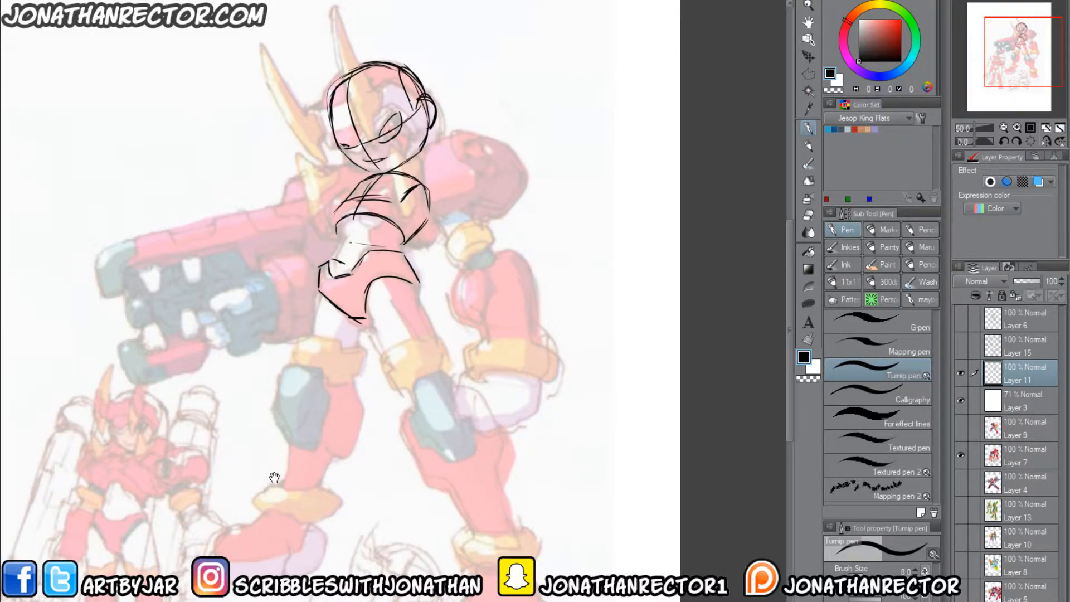
left_click_drag(273, 477, 367, 534)
mouse_move(449, 273)
left_mouse_down()
mouse_move(434, 323)
mouse_move(448, 374)
left_mouse_up()
left_click_drag(495, 297, 494, 308)
left_click_drag(431, 288, 421, 320)
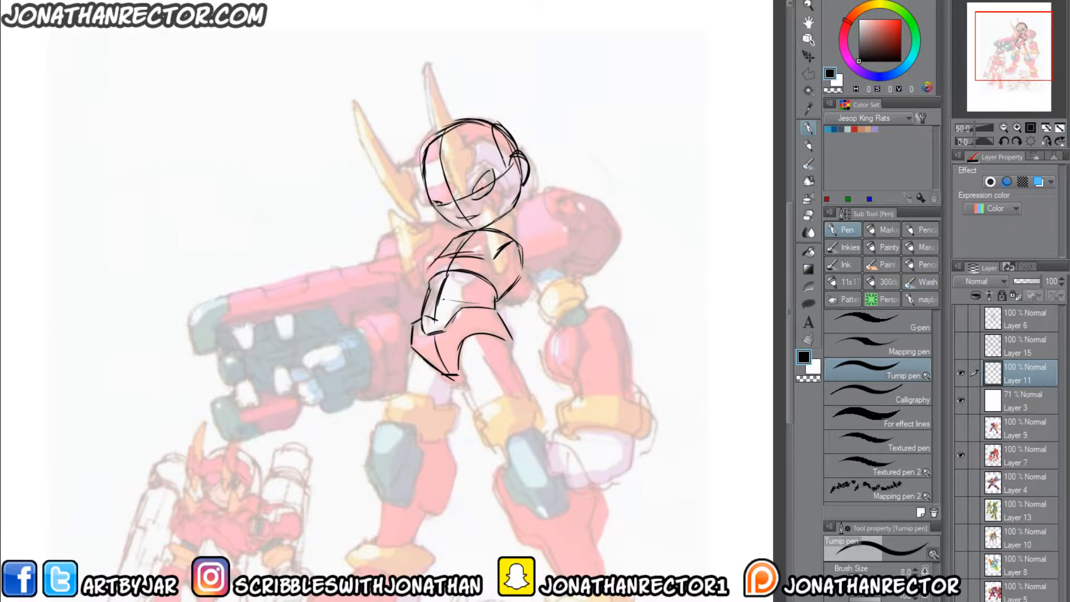
Step: Draw the neck line and an oval shoulder socket on the chest, and touch up the chest edges
mouse_move(518, 270)
left_mouse_down()
mouse_move(511, 242)
mouse_move(524, 257)
left_mouse_up()
left_click_drag(434, 263, 425, 282)
left_click_drag(508, 215, 501, 236)
Step: Outline the lowered arm's closed fist and wrist over the reference hand, with the thumb and finger creases
left_click_drag(390, 387, 375, 376)
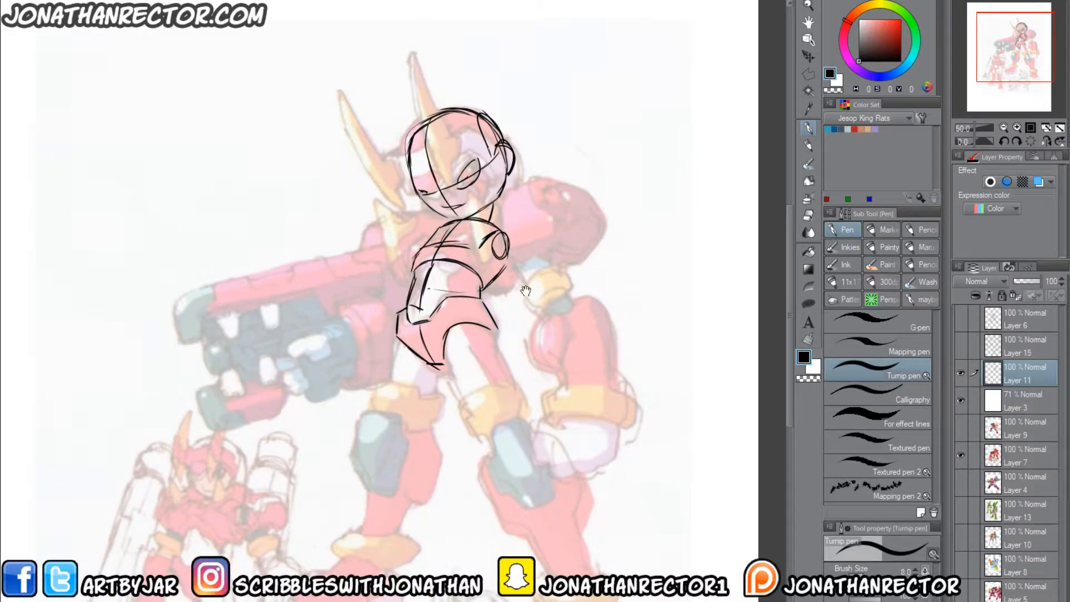
mouse_move(600, 408)
left_mouse_down()
mouse_move(549, 419)
mouse_move(562, 389)
mouse_move(604, 382)
mouse_move(613, 410)
mouse_move(535, 428)
mouse_move(536, 460)
mouse_move(549, 470)
mouse_move(605, 468)
mouse_move(551, 467)
left_mouse_up()
left_click_drag(551, 471, 590, 474)
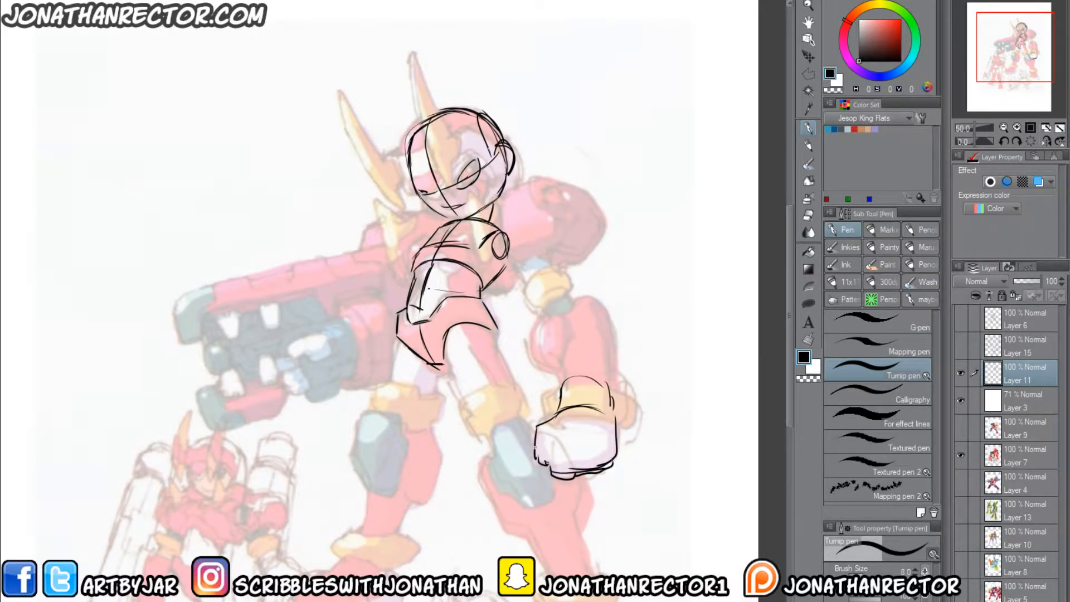
left_click_drag(535, 445, 537, 462)
mouse_move(549, 442)
left_mouse_down()
mouse_move(548, 462)
mouse_move(552, 433)
mouse_move(544, 447)
left_mouse_up()
Step: Sketch the lowered arm's forearm as a tapered cylinder joining the wrist, with a center contour line
mouse_move(554, 385)
left_mouse_down()
mouse_move(562, 340)
mouse_move(615, 414)
left_mouse_up()
mouse_move(600, 327)
left_mouse_down()
mouse_move(616, 406)
mouse_move(579, 299)
mouse_move(557, 303)
mouse_move(547, 337)
mouse_move(562, 398)
mouse_move(613, 417)
mouse_move(609, 390)
left_mouse_up()
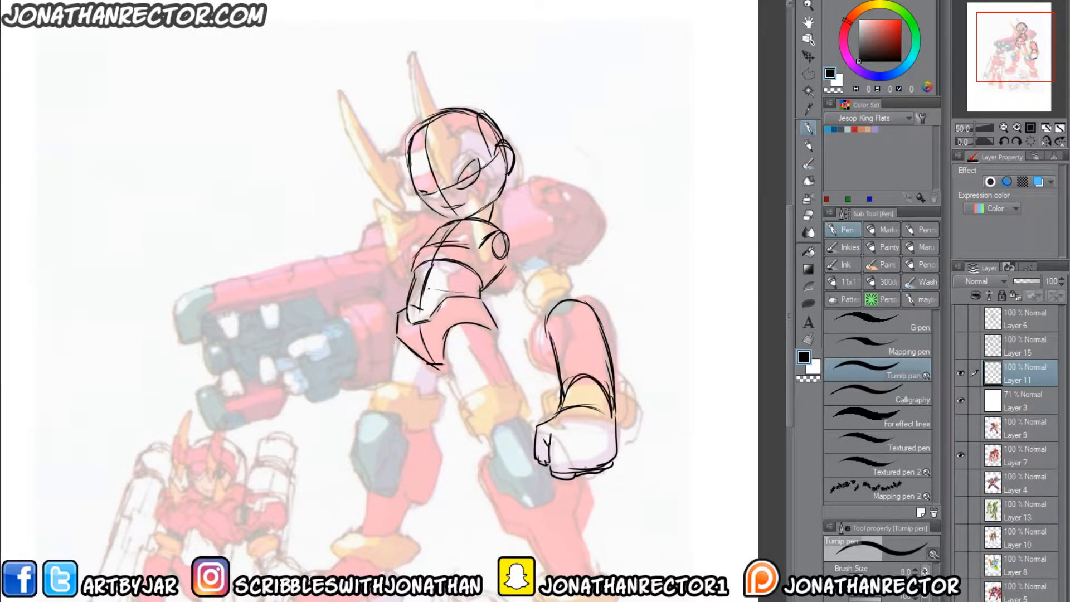
mouse_move(585, 473)
left_mouse_down()
mouse_move(593, 358)
mouse_move(540, 248)
mouse_move(531, 256)
mouse_move(543, 312)
mouse_move(573, 307)
mouse_move(559, 312)
left_mouse_up()
Step: Sketch the lowered arm's upper arm as a cylinder and connect it to the chest with a round shoulder
mouse_move(525, 257)
left_mouse_down()
mouse_move(555, 304)
mouse_move(553, 269)
left_mouse_up()
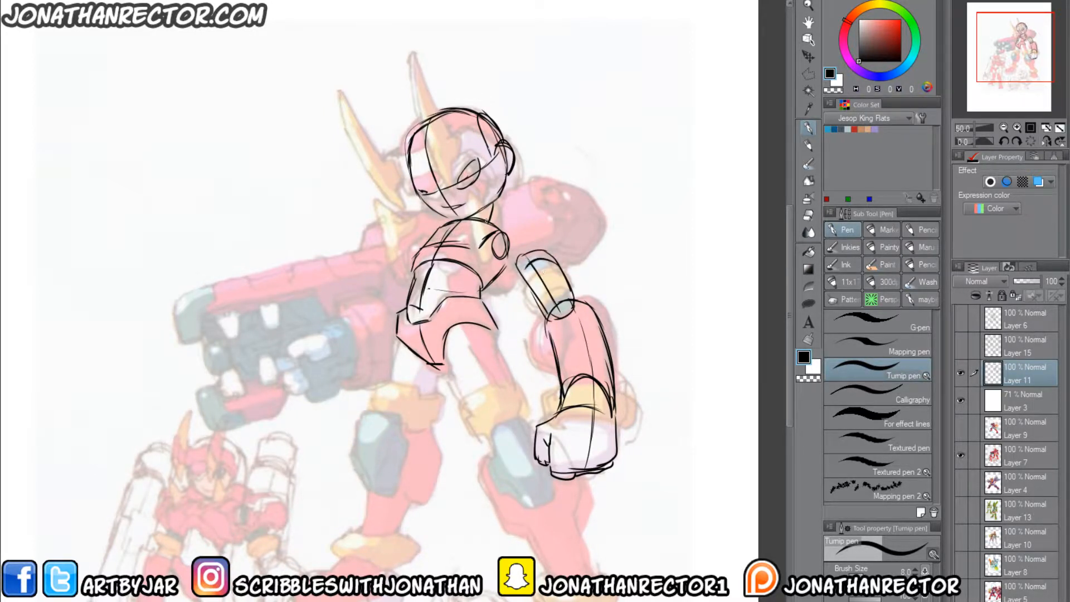
mouse_move(504, 227)
left_mouse_down()
mouse_move(543, 251)
mouse_move(542, 240)
mouse_move(481, 249)
mouse_move(506, 226)
left_mouse_up()
mouse_move(519, 272)
left_mouse_down()
mouse_move(490, 281)
mouse_move(488, 270)
mouse_move(504, 278)
mouse_move(491, 269)
left_mouse_up()
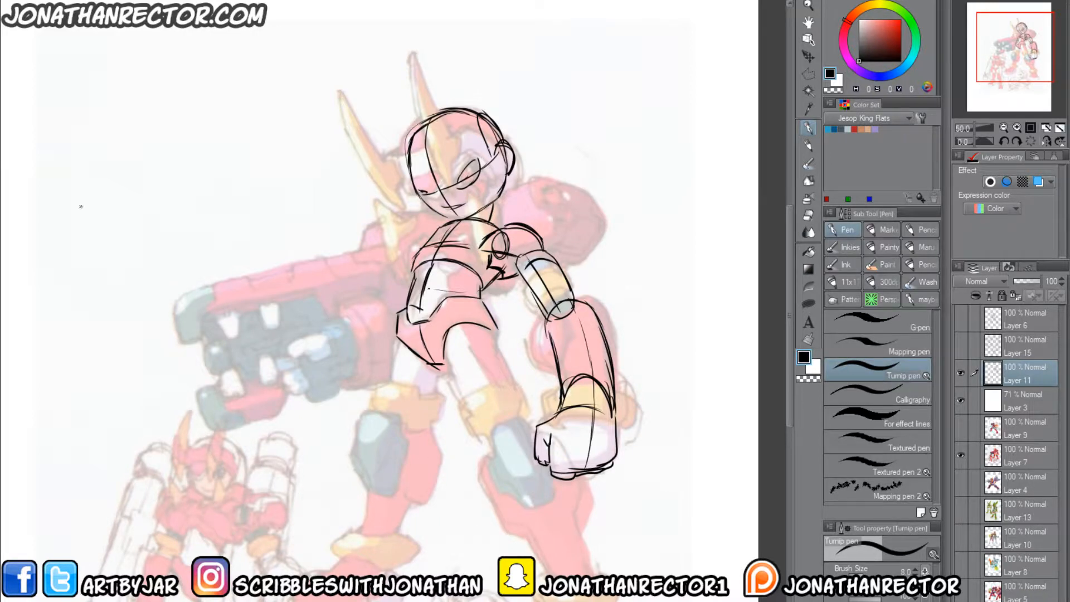
Step: Sketch the other arm's clenched fist over the cannon and extend the forearm back to the hip
left_click_drag(217, 421, 247, 392)
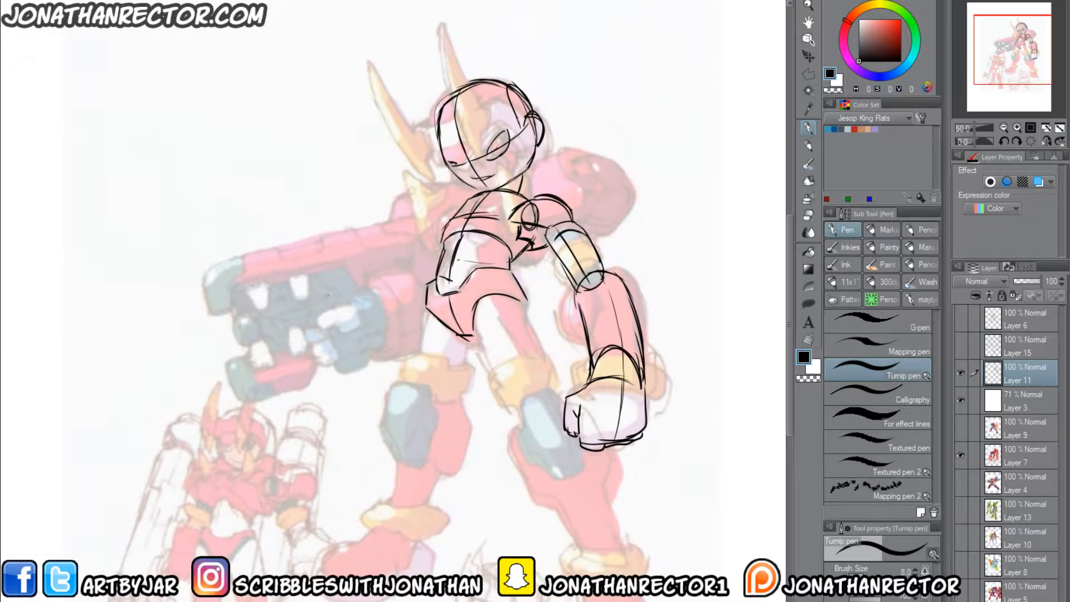
mouse_move(349, 305)
left_mouse_down()
mouse_move(324, 329)
mouse_move(344, 333)
mouse_move(359, 318)
mouse_move(306, 321)
mouse_move(314, 351)
mouse_move(331, 339)
mouse_move(333, 363)
mouse_move(365, 321)
mouse_move(355, 350)
left_mouse_up()
mouse_move(368, 322)
left_mouse_down()
mouse_move(357, 354)
mouse_move(366, 312)
mouse_move(351, 299)
left_mouse_up()
left_click_drag(322, 306, 347, 303)
left_click_drag(335, 361, 408, 339)
mouse_move(352, 305)
left_mouse_down()
mouse_move(389, 283)
mouse_move(386, 292)
mouse_move(419, 297)
left_mouse_up()
mouse_move(419, 334)
left_mouse_down()
mouse_move(397, 345)
mouse_move(372, 319)
mouse_move(427, 288)
left_mouse_up()
Step: Erase the upper chest edge, then redraw the collar line and add the cannon arm's shoulder and upper arm
left_click_drag(461, 205, 442, 218)
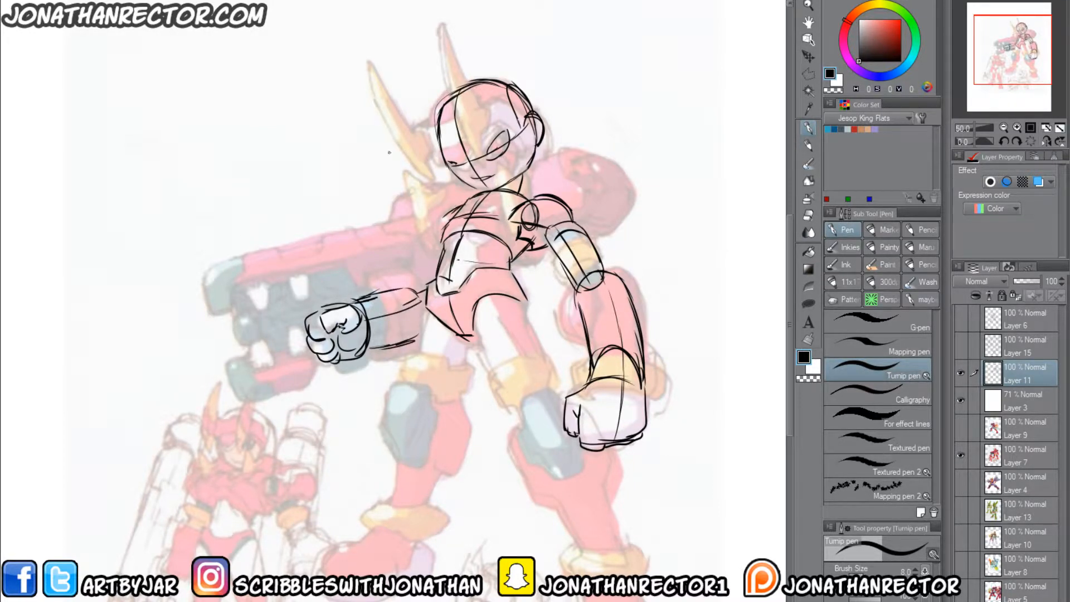
key("e")
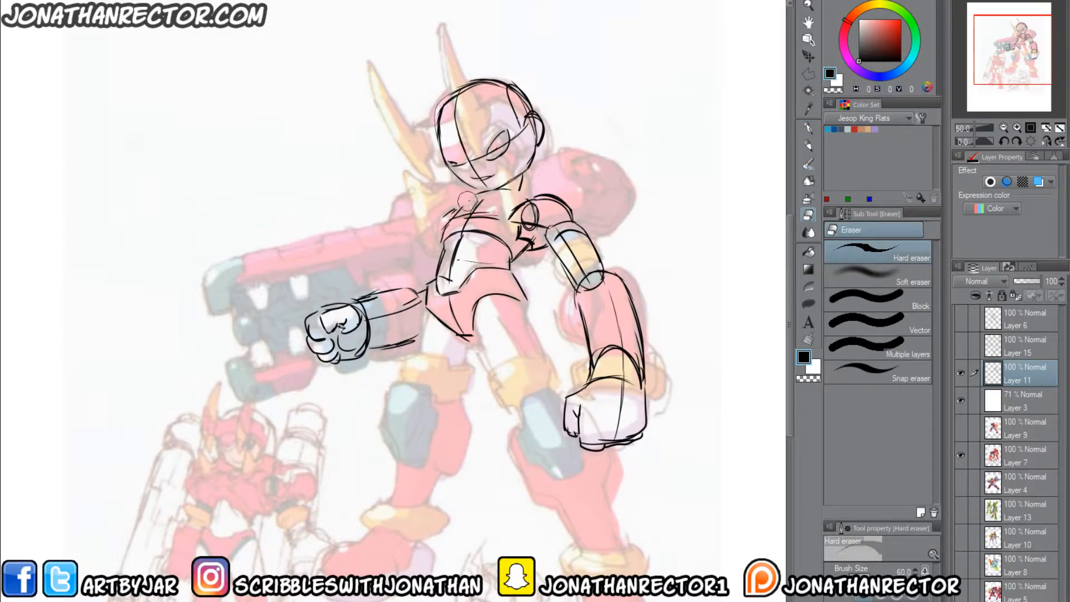
key("p")
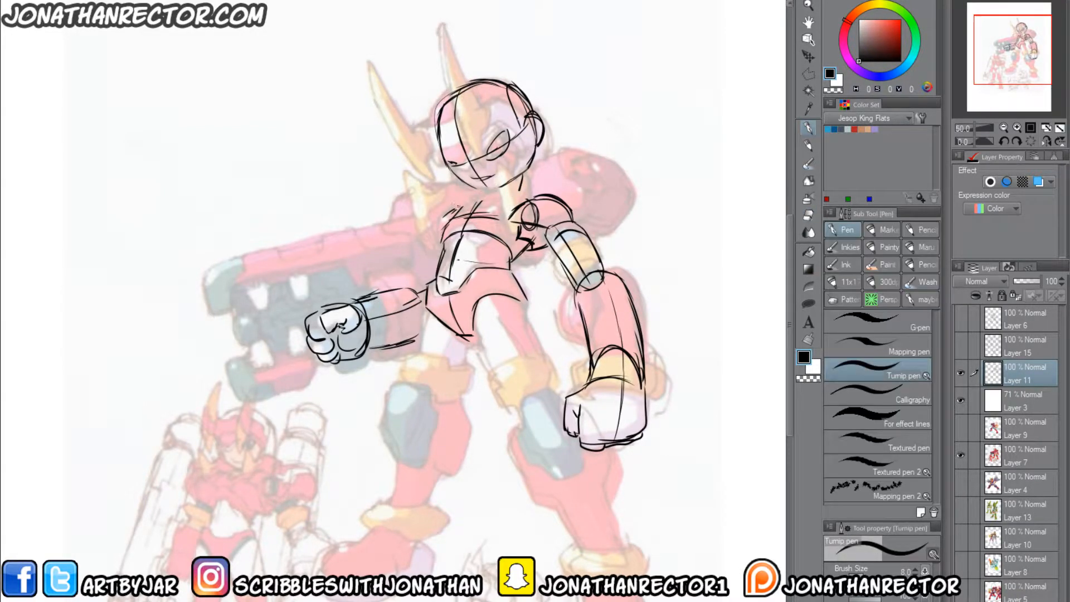
mouse_move(454, 213)
left_mouse_down()
mouse_move(521, 203)
mouse_move(471, 195)
mouse_move(518, 199)
left_mouse_up()
mouse_move(449, 214)
left_mouse_down()
mouse_move(432, 233)
mouse_move(438, 273)
left_mouse_up()
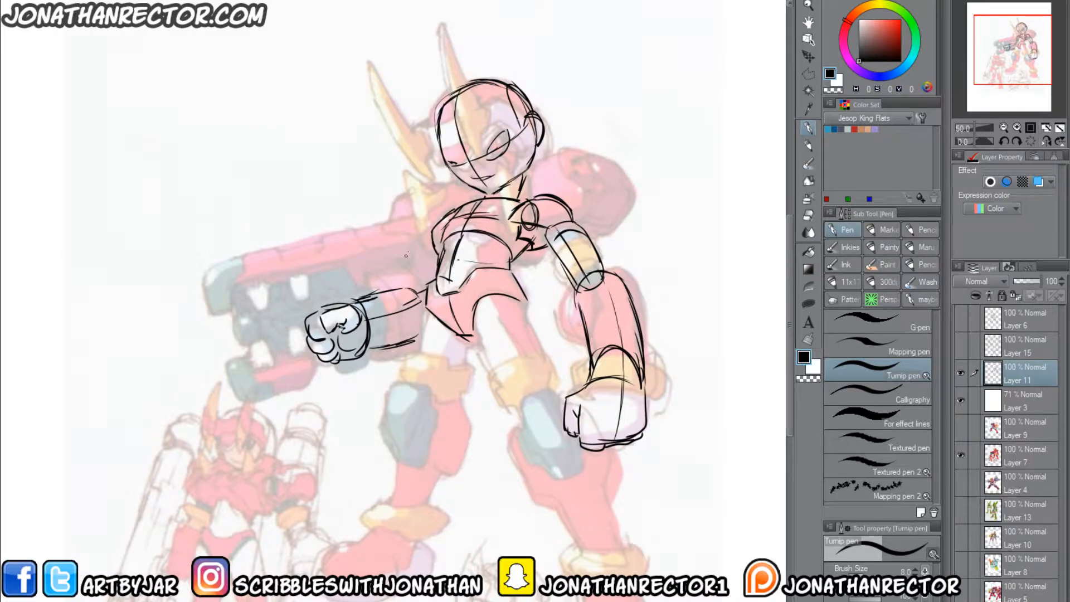
left_click_drag(432, 230, 447, 226)
Step: Sketch the front leg's thigh as a long tapered cylinder with a rounded oval knee
left_click_drag(340, 402, 294, 301)
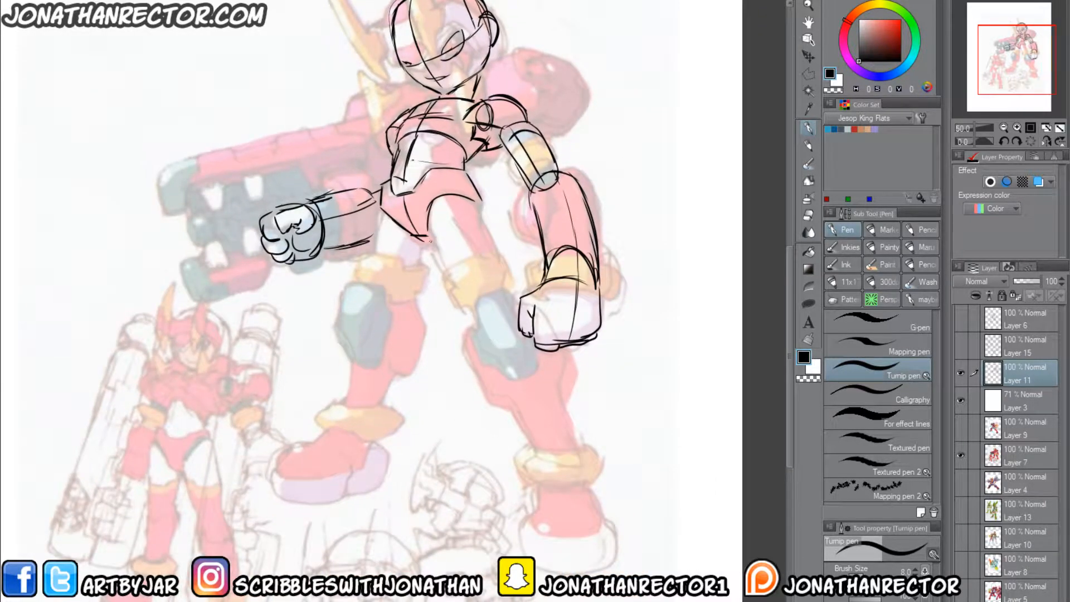
left_click_drag(430, 237, 485, 330)
mouse_move(472, 213)
left_mouse_down()
mouse_move(518, 299)
mouse_move(501, 359)
mouse_move(531, 355)
mouse_move(485, 309)
left_mouse_up()
left_click_drag(519, 353, 447, 203)
left_click_drag(505, 315, 442, 169)
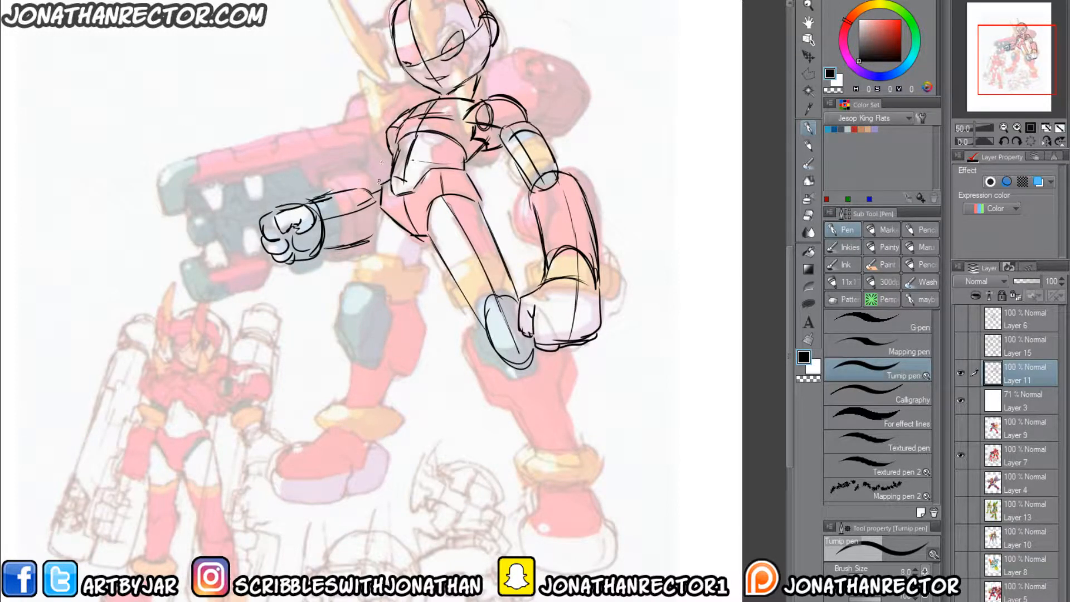
Step: Sketch the front leg's calf and shin down to the ankle with contour lines, and outline the foot as a boot shape
left_click_drag(413, 399, 387, 362)
left_click_drag(480, 326, 509, 400)
left_click_drag(492, 348, 513, 413)
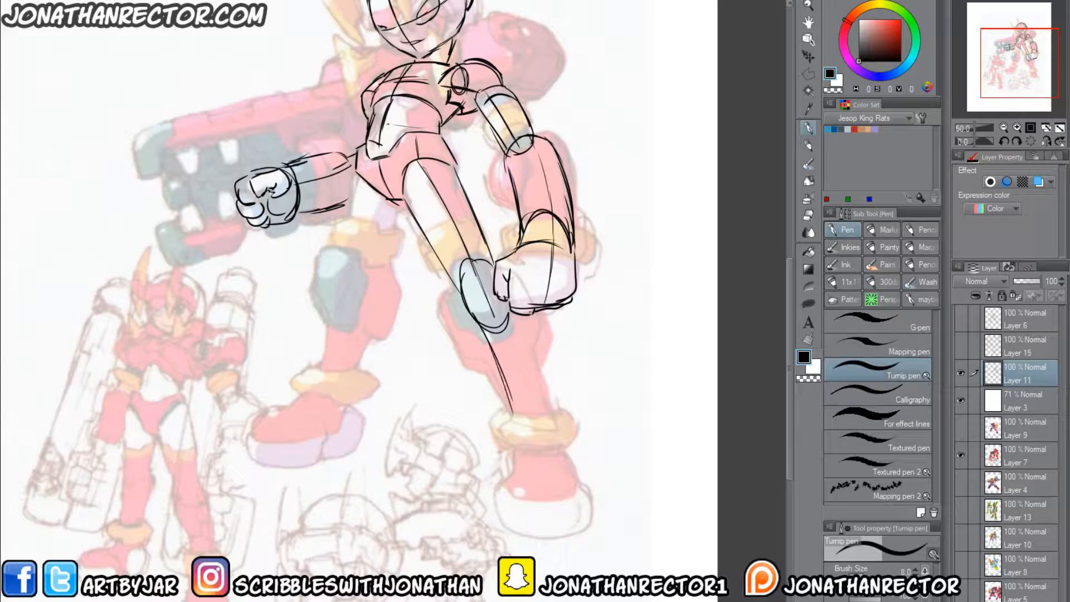
left_click_drag(543, 309, 536, 366)
mouse_move(464, 303)
left_mouse_down()
mouse_move(534, 359)
mouse_move(516, 364)
mouse_move(564, 454)
left_mouse_up()
mouse_move(563, 450)
left_mouse_down()
mouse_move(528, 445)
mouse_move(553, 449)
left_mouse_up()
left_click_drag(500, 378, 523, 446)
left_click_drag(475, 271, 540, 441)
left_click_drag(519, 377, 526, 396)
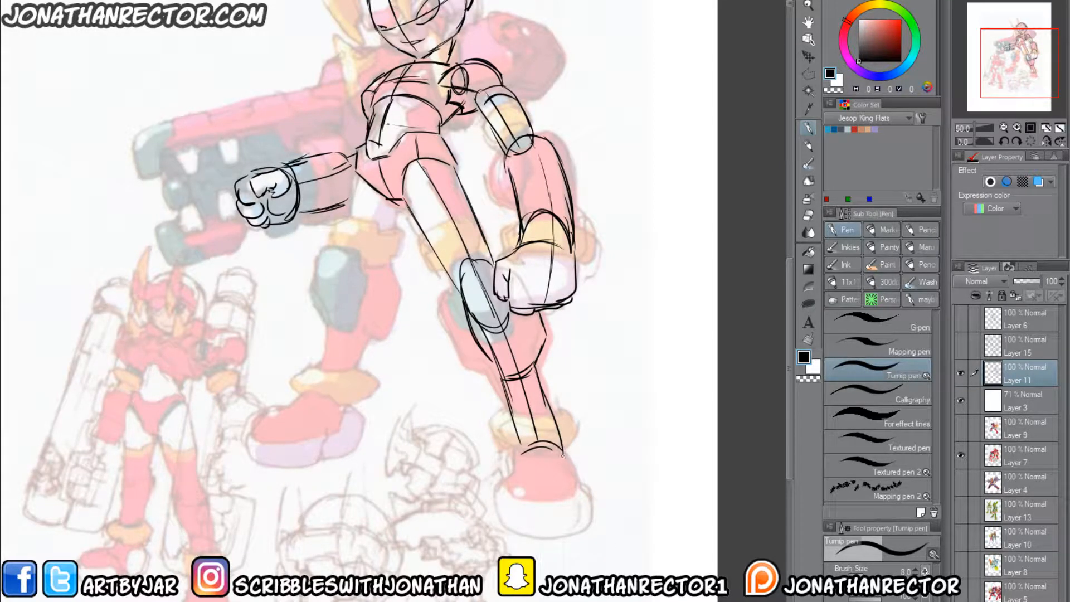
mouse_move(562, 455)
left_mouse_down()
mouse_move(578, 483)
mouse_move(520, 485)
left_mouse_up()
mouse_move(522, 449)
left_mouse_down()
mouse_move(512, 482)
mouse_move(586, 523)
mouse_move(512, 524)
mouse_move(507, 478)
mouse_move(544, 481)
mouse_move(551, 530)
mouse_move(600, 583)
left_mouse_up()
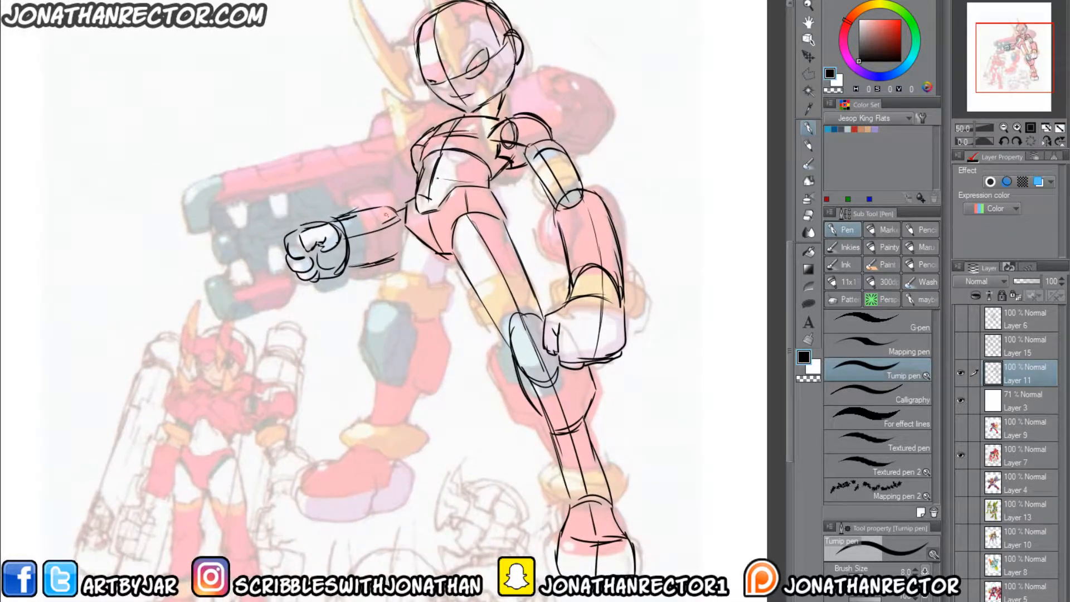
Step: Sketch the other leg's thigh as a short cylinder below the pelvis and add contour bands across the front thigh
mouse_move(405, 226)
left_mouse_down()
mouse_move(394, 301)
mouse_move(436, 318)
left_mouse_up()
mouse_move(452, 261)
left_mouse_down()
mouse_move(438, 317)
mouse_move(435, 285)
mouse_move(528, 268)
left_mouse_up()
left_click_drag(474, 278, 504, 265)
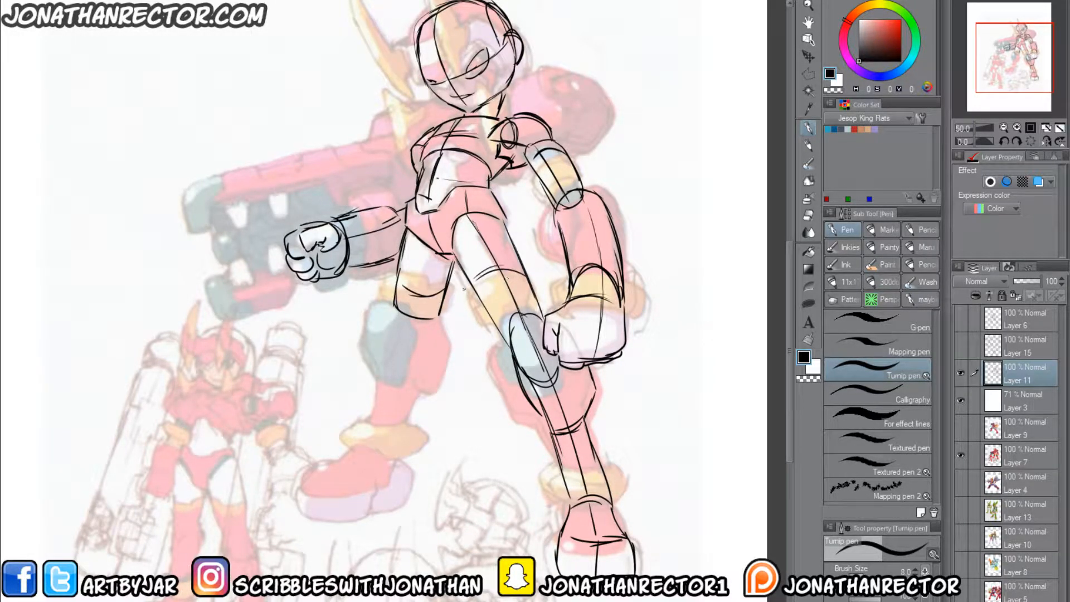
Step: Sketch the back leg's oval knee, bulging calf and shin, closing the ankle with a curved band
mouse_move(393, 312)
left_mouse_down()
mouse_move(404, 341)
mouse_move(387, 363)
mouse_move(399, 363)
left_mouse_up()
key("e")
key("p")
left_click_drag(441, 318, 445, 352)
mouse_move(448, 357)
left_mouse_down()
mouse_move(412, 387)
mouse_move(406, 414)
left_mouse_up()
left_click_drag(390, 310, 379, 432)
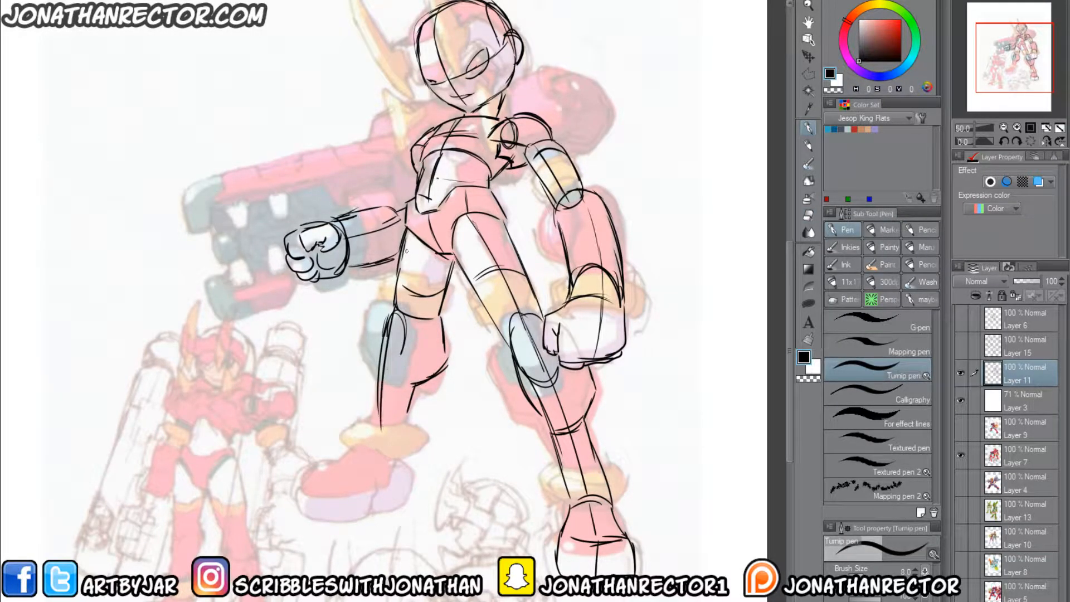
mouse_move(406, 250)
left_mouse_down()
mouse_move(382, 385)
mouse_move(402, 420)
left_mouse_up()
left_click_drag(383, 423, 406, 433)
Step: Outline the back leg's foot as a blocky boot with a heel, sloped instep and toe box
mouse_move(381, 436)
left_mouse_down()
mouse_move(406, 439)
mouse_move(340, 460)
mouse_move(410, 476)
mouse_move(407, 490)
left_mouse_up()
left_click_drag(339, 454, 374, 480)
left_click_drag(341, 456, 370, 473)
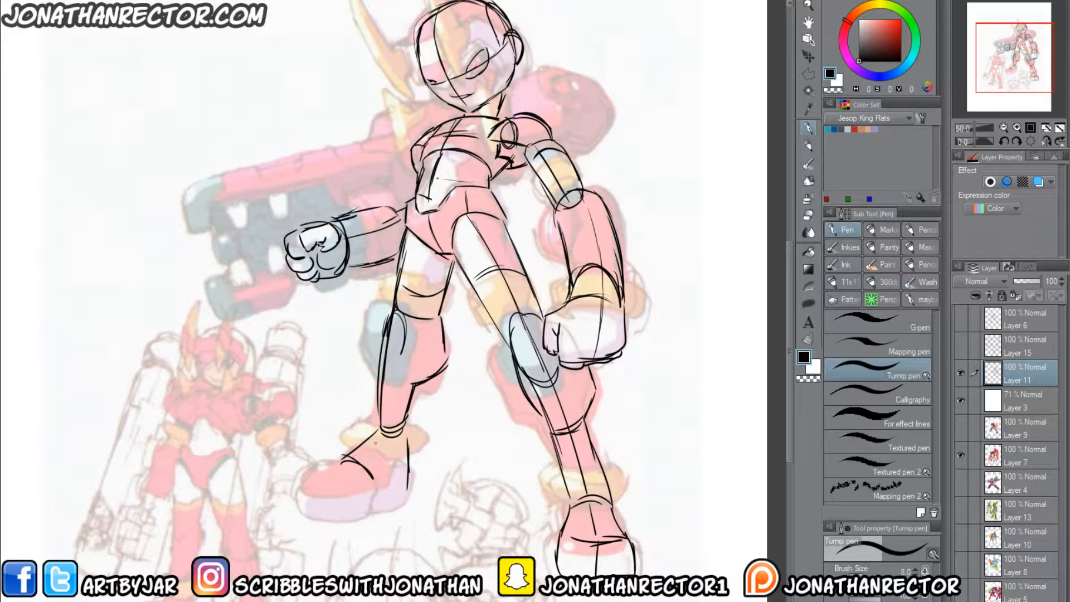
mouse_move(383, 432)
left_mouse_down()
mouse_move(351, 463)
mouse_move(301, 473)
mouse_move(360, 498)
mouse_move(347, 515)
mouse_move(412, 471)
mouse_move(315, 484)
mouse_move(313, 499)
left_mouse_up()
left_click_drag(405, 415, 407, 434)
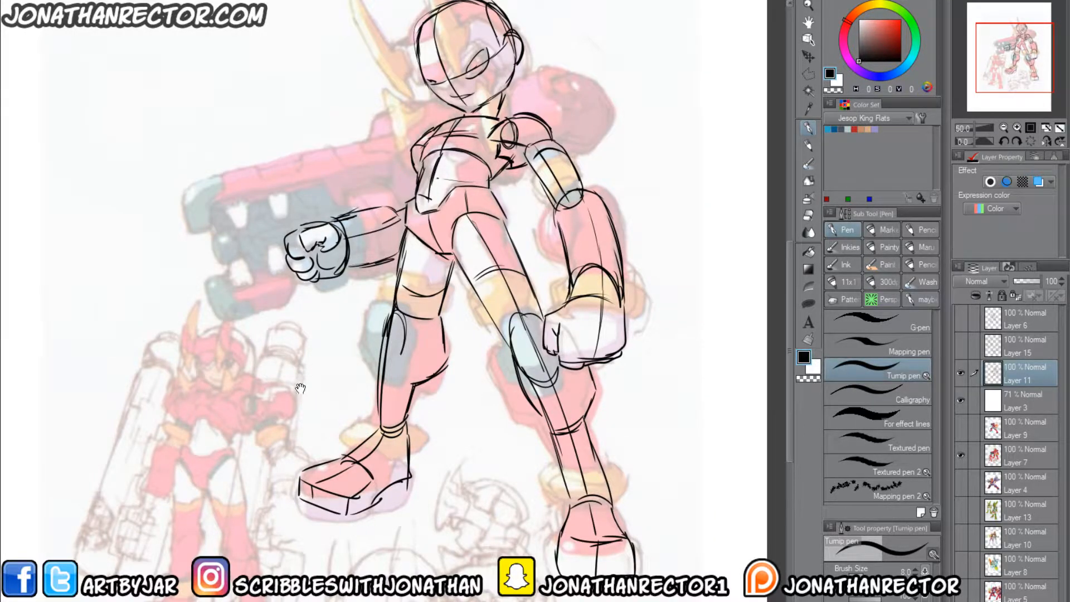
Step: Add construction lines to the head and neck, and draw a small oval on the lowered fist
left_click_drag(300, 387, 295, 461)
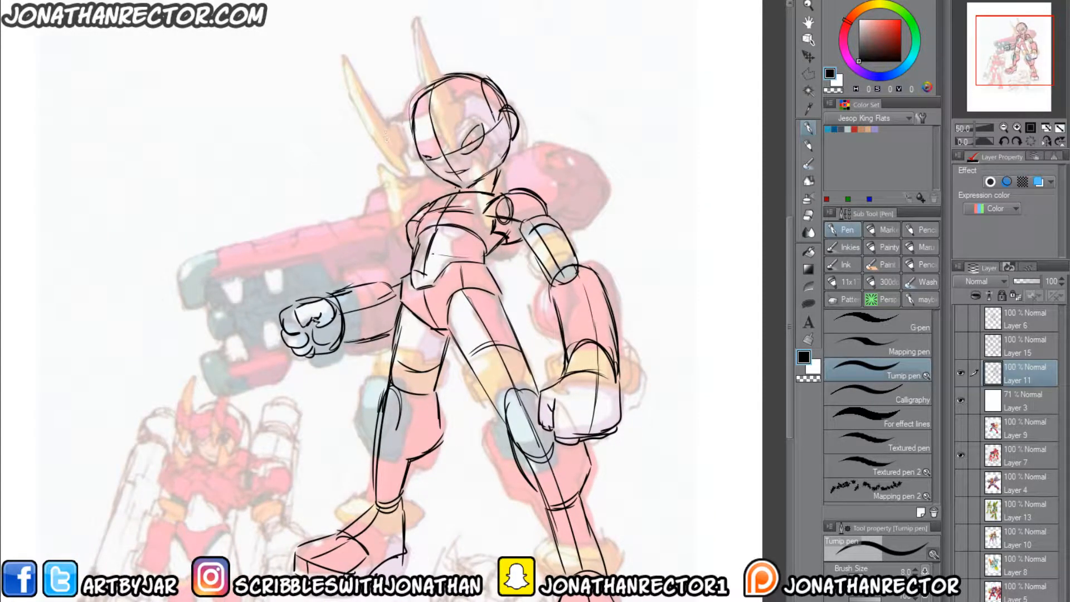
mouse_move(499, 141)
left_mouse_down()
mouse_move(503, 160)
mouse_move(468, 94)
mouse_move(434, 100)
mouse_move(415, 131)
mouse_move(453, 104)
left_mouse_up()
mouse_move(464, 188)
left_mouse_down()
mouse_move(457, 199)
mouse_move(497, 189)
left_mouse_up()
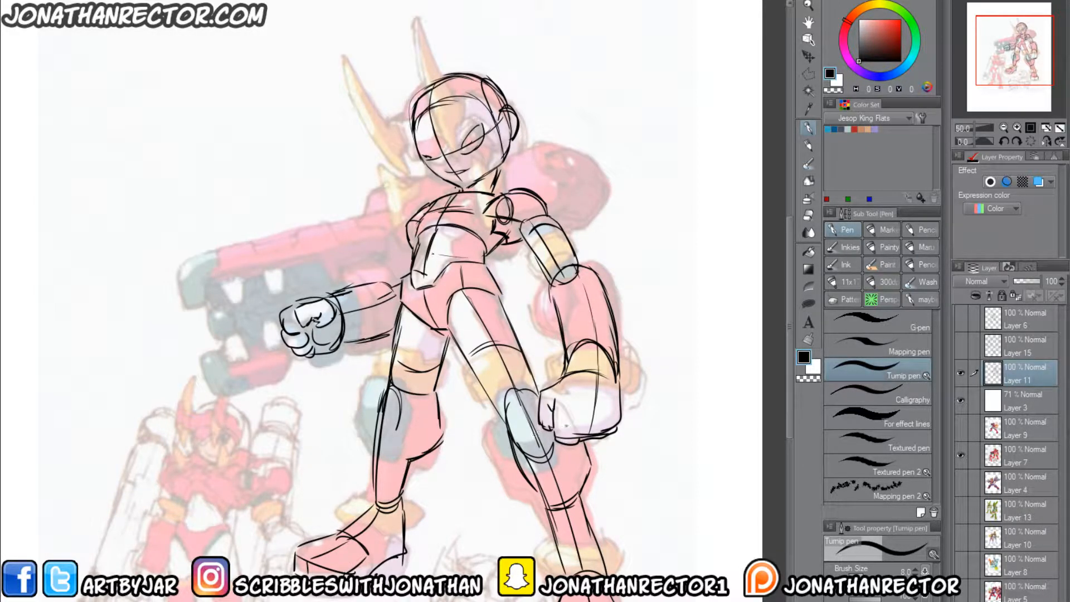
mouse_move(589, 418)
left_mouse_down()
mouse_move(593, 428)
mouse_move(591, 415)
left_mouse_up()
left_click_drag(599, 355, 595, 410)
Step: Hide the red armored character's reference layer and show the mannequin sketches on Layer 15 and Layer 6 with Layer 11
left_click(960, 455)
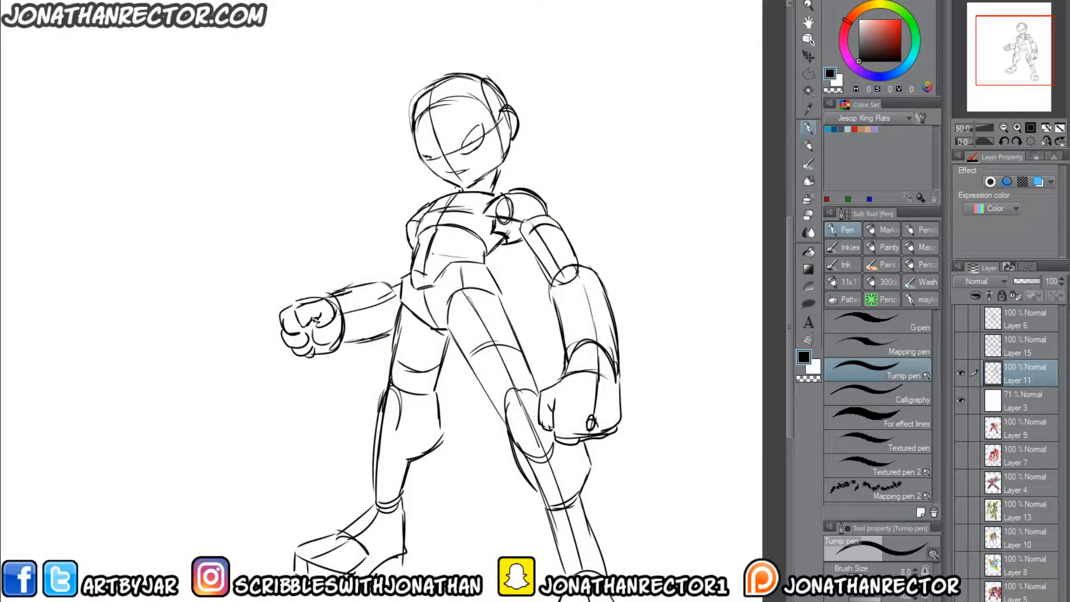
key("ctrl+minus")
left_click_drag(341, 583, 314, 480)
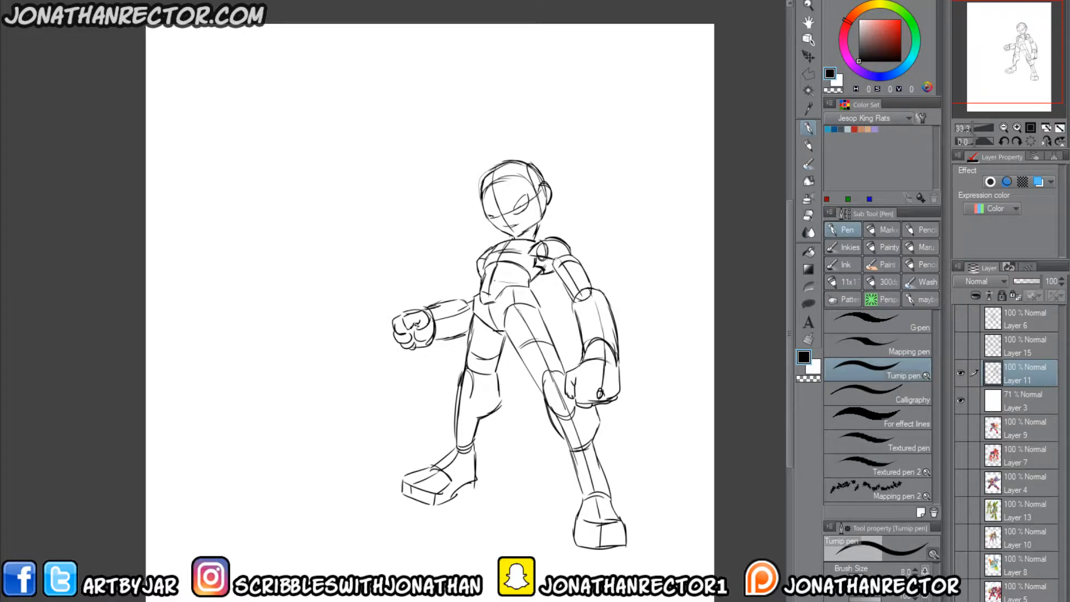
left_click(959, 346)
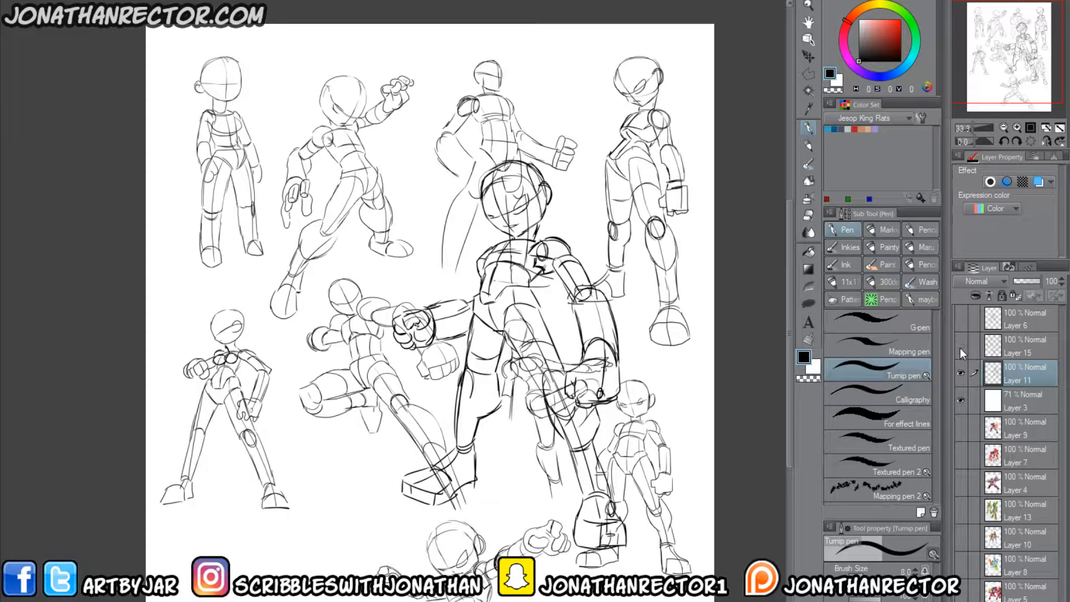
left_click(959, 348)
left_click(959, 319)
left_click(975, 319)
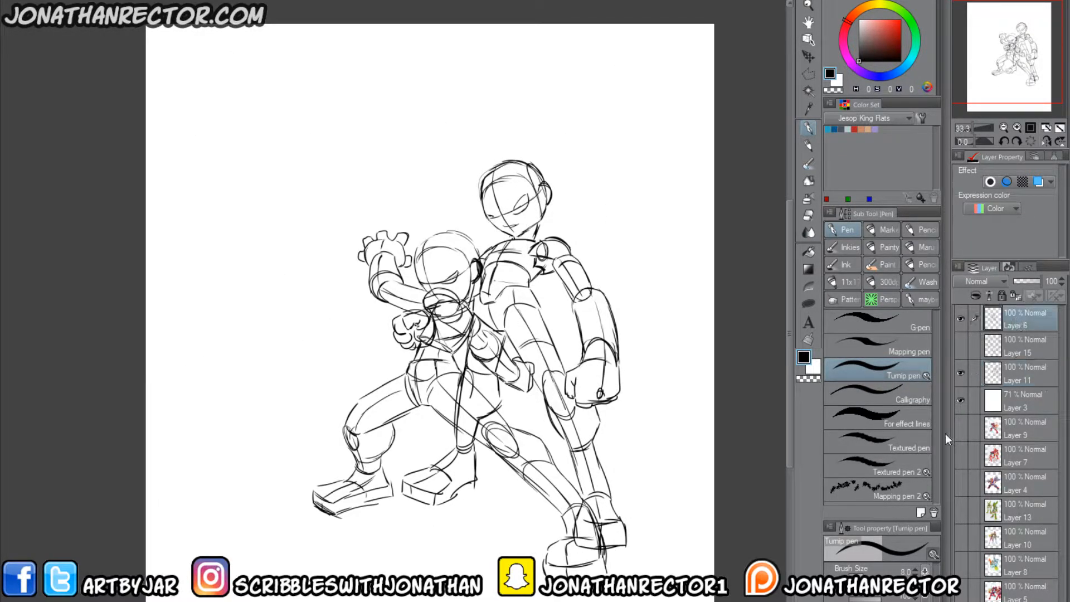
left_click(960, 346)
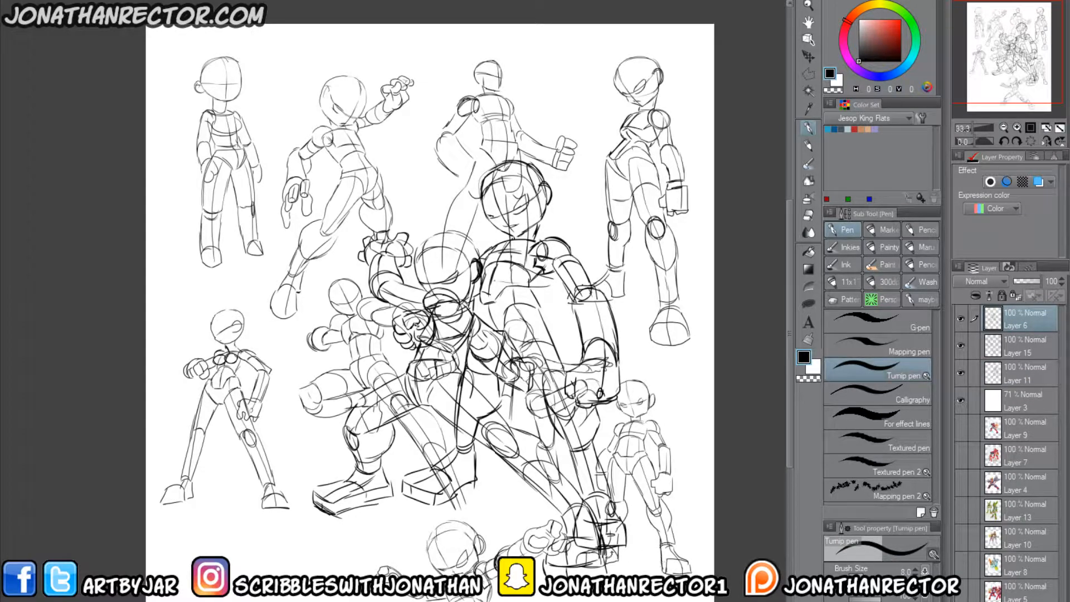
Step: Scale down the crouching figure on Layer 6 and place it below the wide-stance figure in the page's lower left area
key("ctrl+t")
left_click_drag(268, 530, 262, 461)
left_click_drag(601, 161, 507, 273)
left_click_drag(322, 360, 225, 526)
left_click_drag(309, 561, 266, 564)
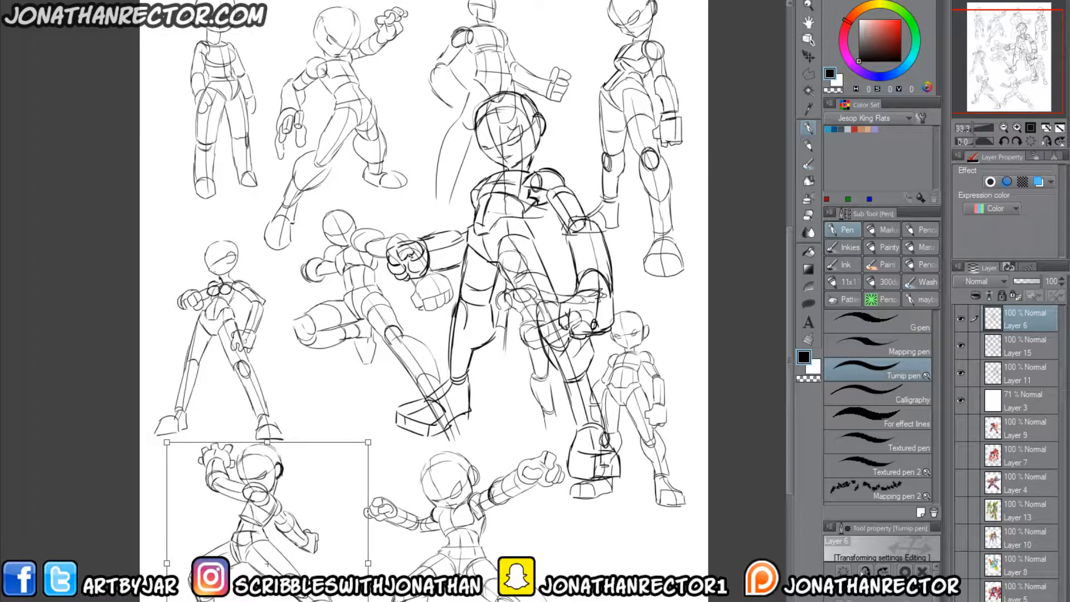
key("Return")
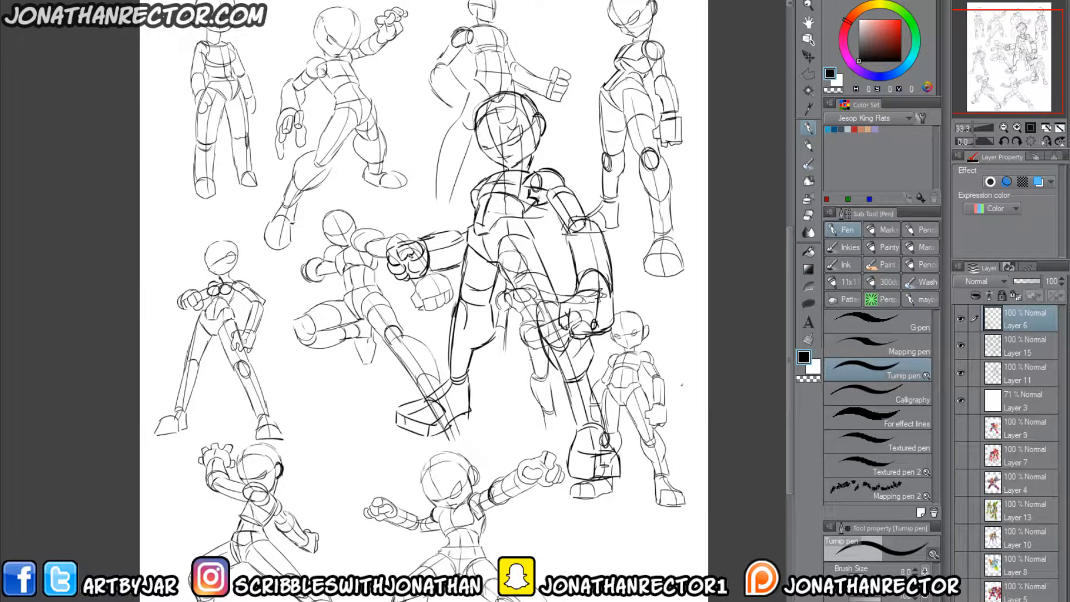
left_click(991, 370)
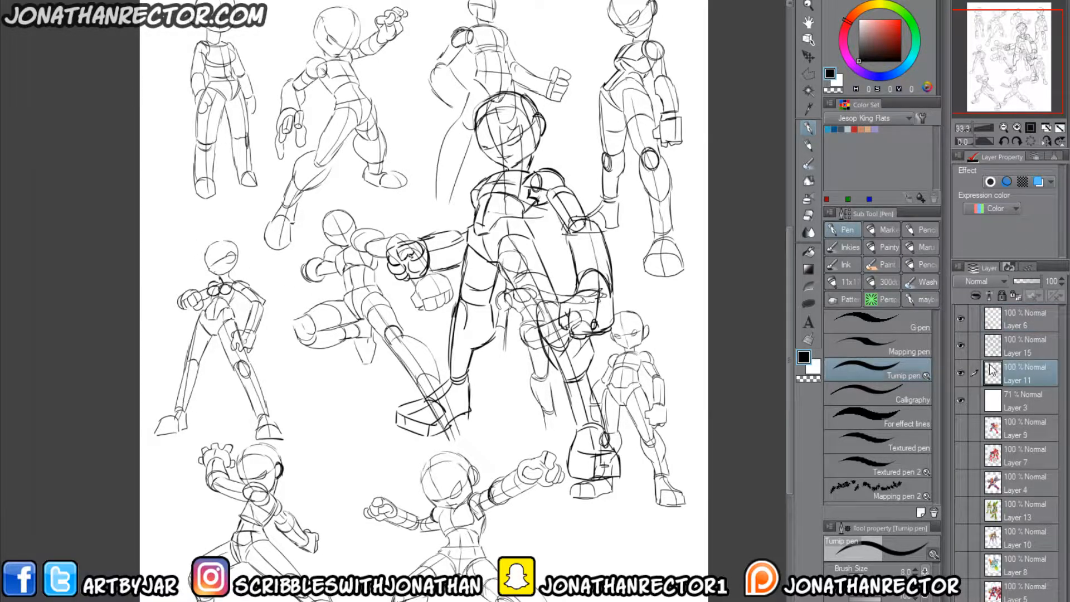
left_click(1007, 327)
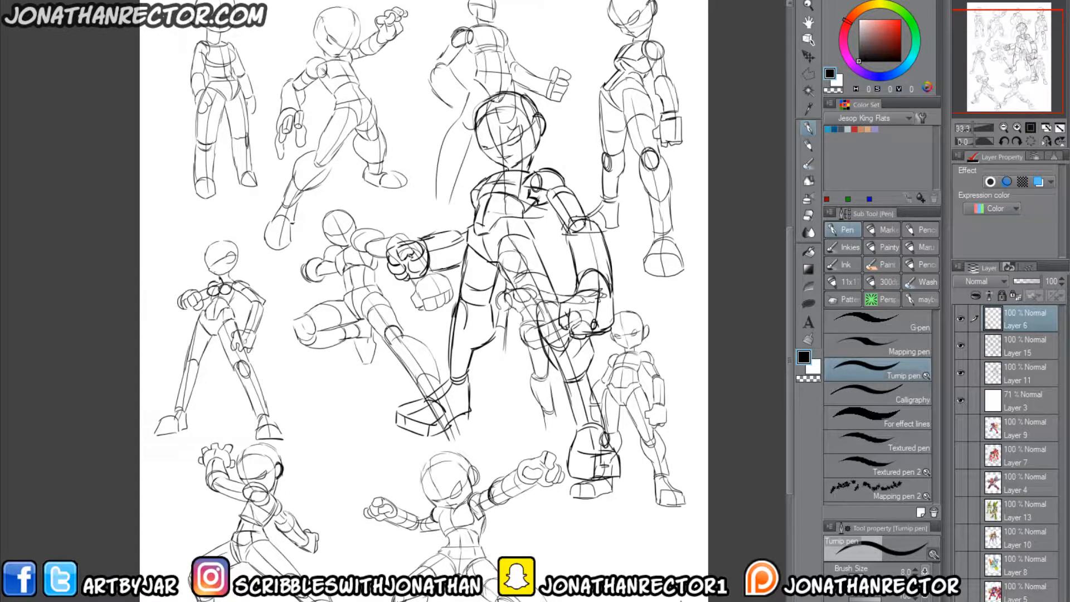
key("ctrl+t")
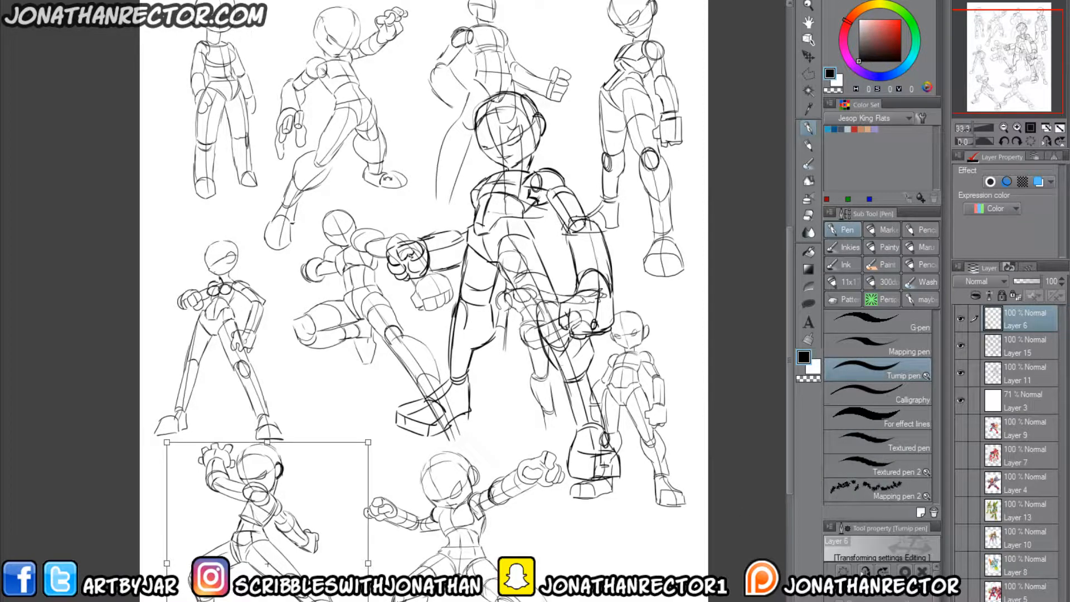
key("Return")
left_click(986, 351)
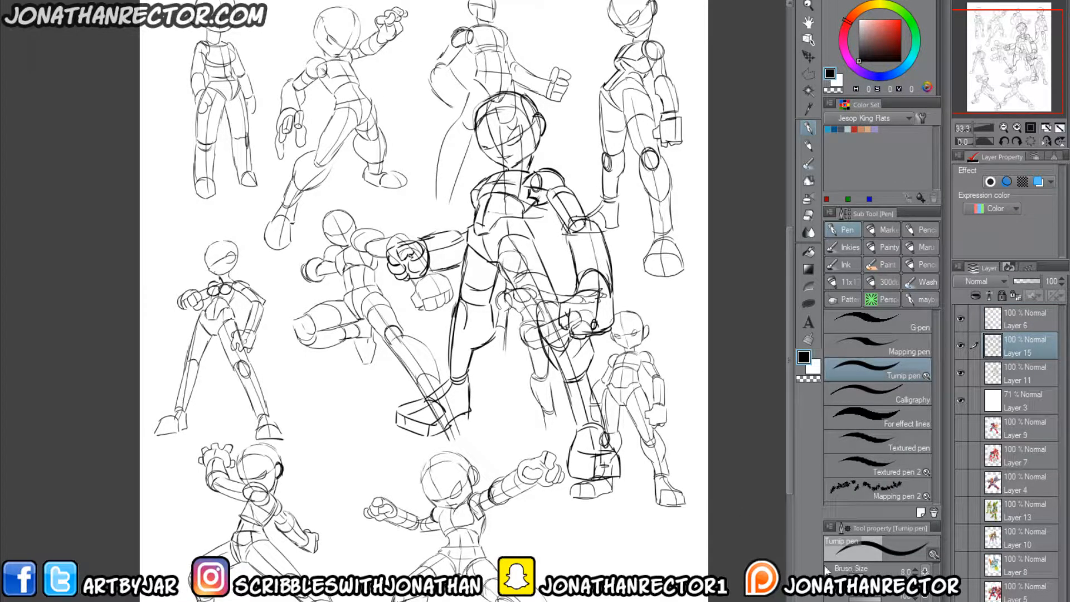
key("ctrl+t")
Step: Scale down the new figure on Layer 11 and place it in the page's lower right area
left_click(1002, 375)
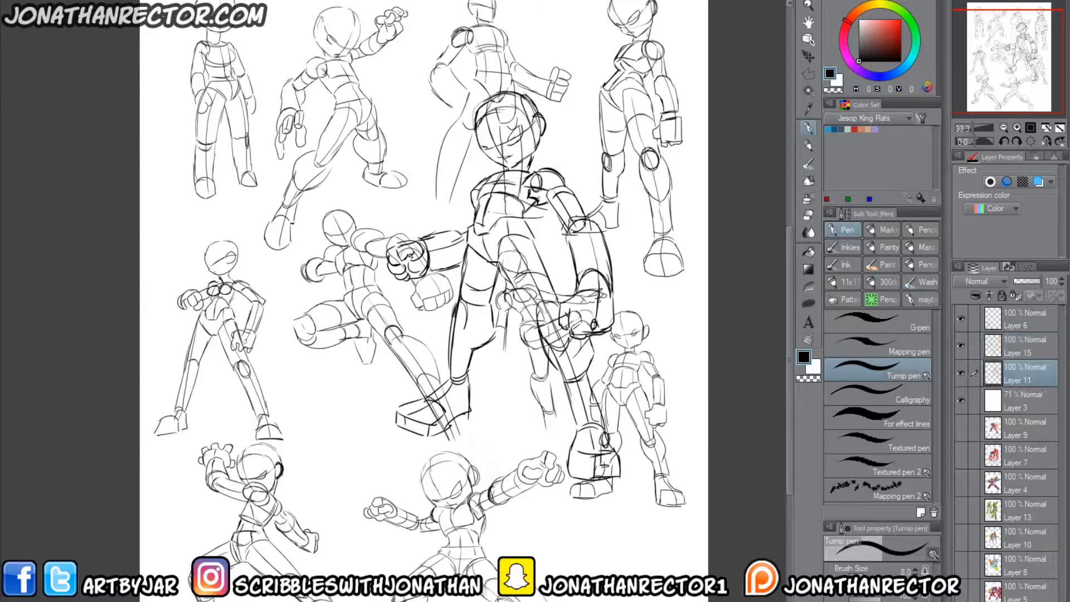
left_click_drag(385, 89, 475, 240)
left_click_drag(549, 362, 620, 545)
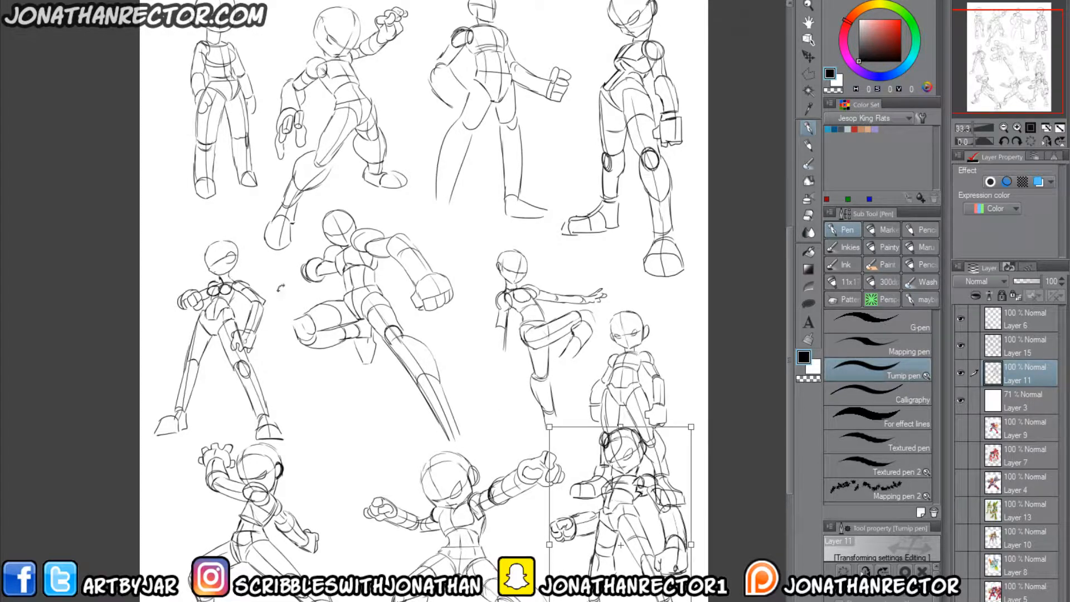
key("Return")
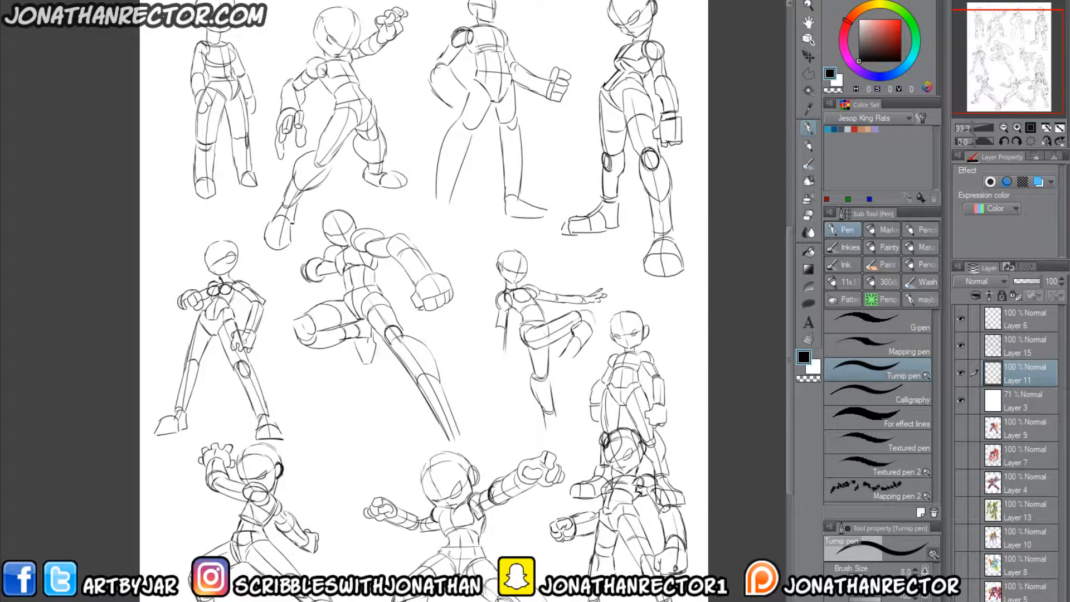
Step: Shift the Layer 11 figure slightly within its corner, and move the crouching Layer 6 figure closer to the page's left edge
key("k")
left_click_drag(557, 551, 551, 522)
left_click_drag(395, 510, 379, 518)
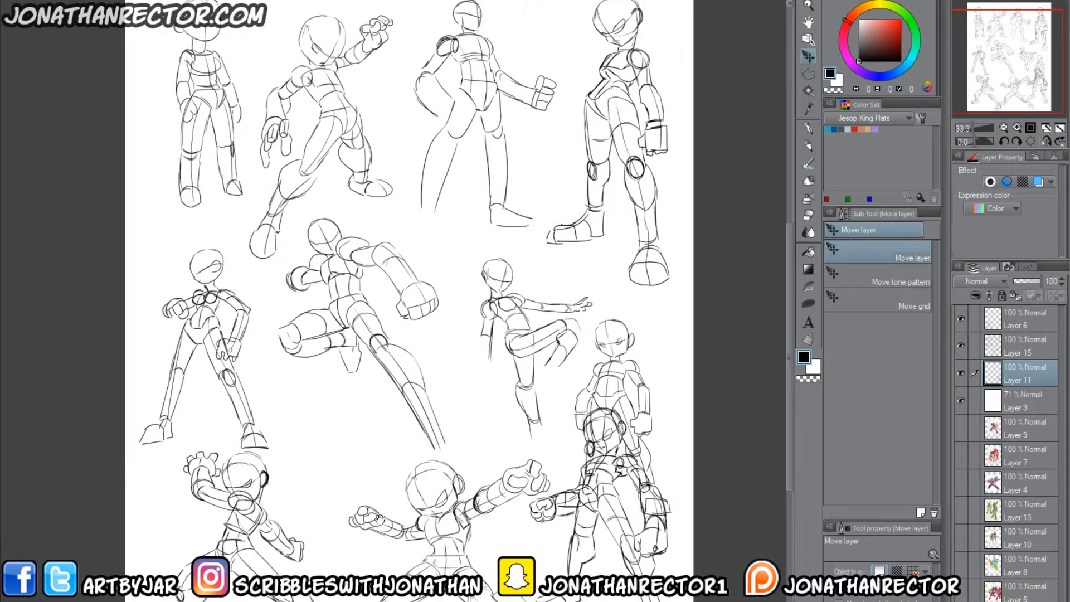
left_click_drag(507, 542, 508, 545)
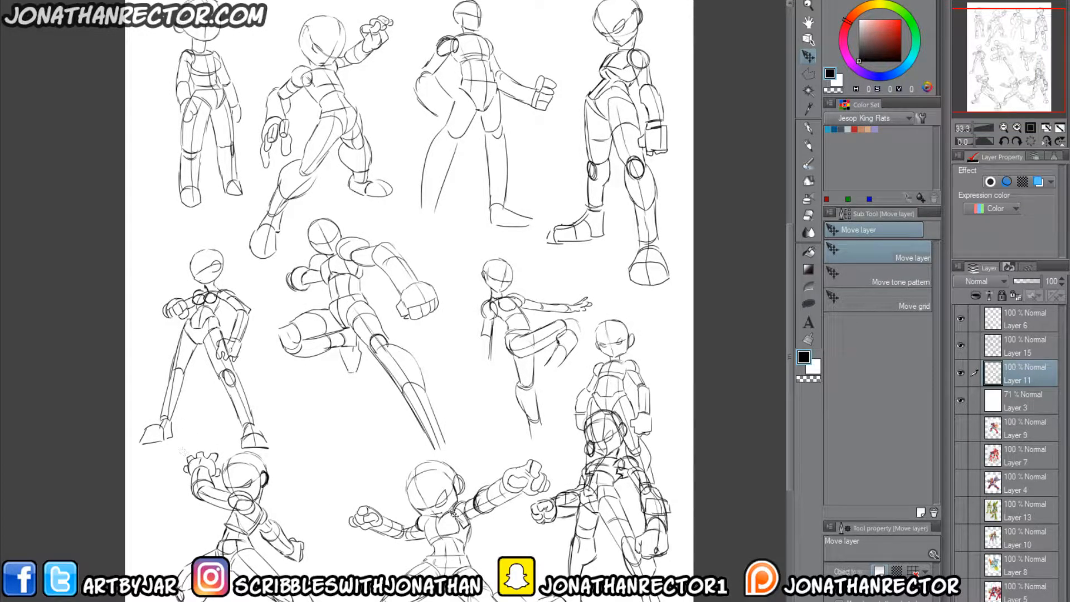
left_click(1000, 322)
left_click_drag(192, 548, 178, 547)
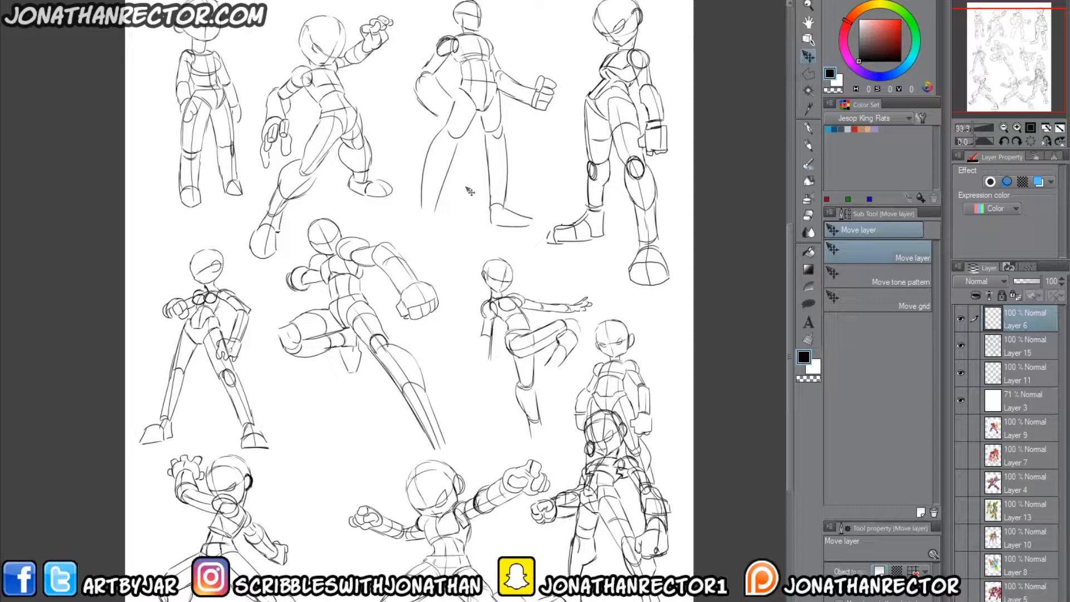
Step: Make Layer 15 active and switch to the Lasso marquee tool
left_click(1000, 344)
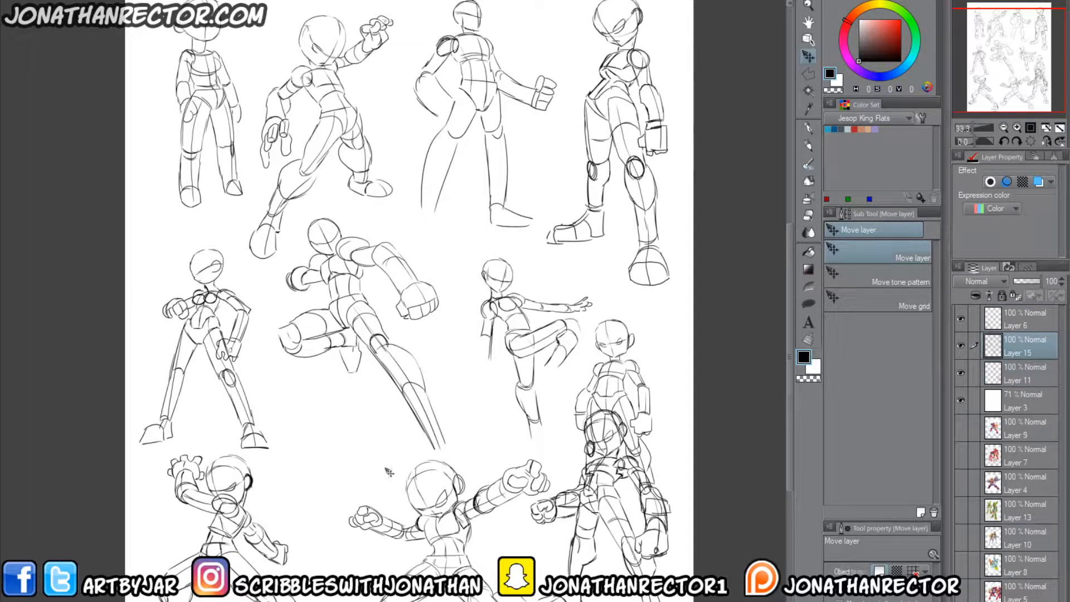
left_click(808, 75)
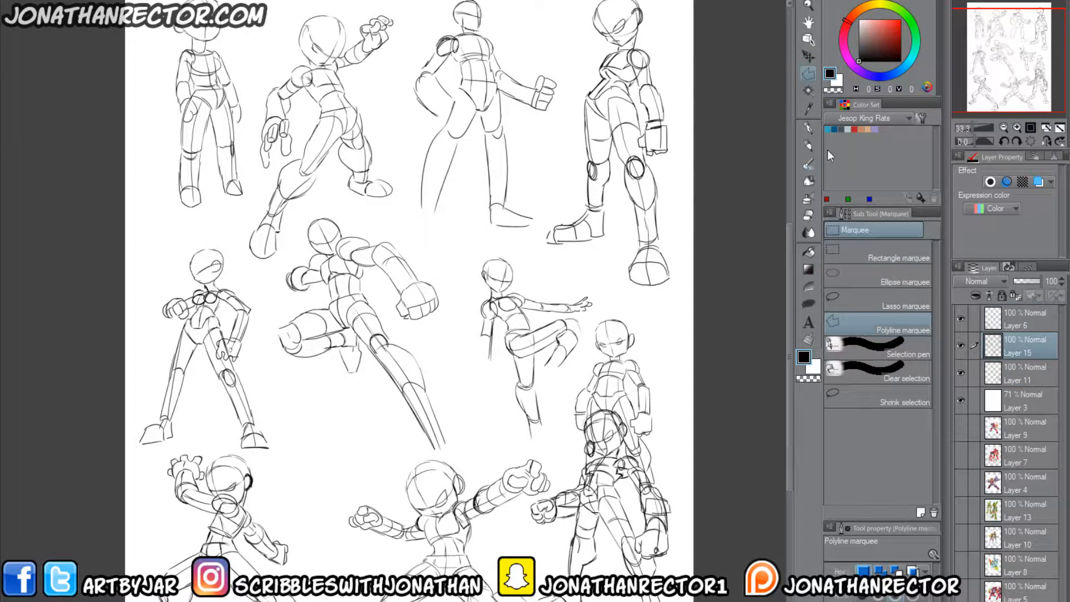
left_click(836, 280)
left_click(834, 295)
mouse_move(615, 297)
left_mouse_down()
mouse_move(697, 529)
mouse_move(579, 497)
mouse_move(585, 356)
mouse_move(604, 312)
left_mouse_up()
left_click_drag(608, 382, 598, 369)
mouse_move(594, 427)
left_mouse_down()
mouse_move(606, 361)
mouse_move(596, 412)
mouse_move(579, 398)
left_mouse_up()
key("ctrl+z")
key("ctrl+z")
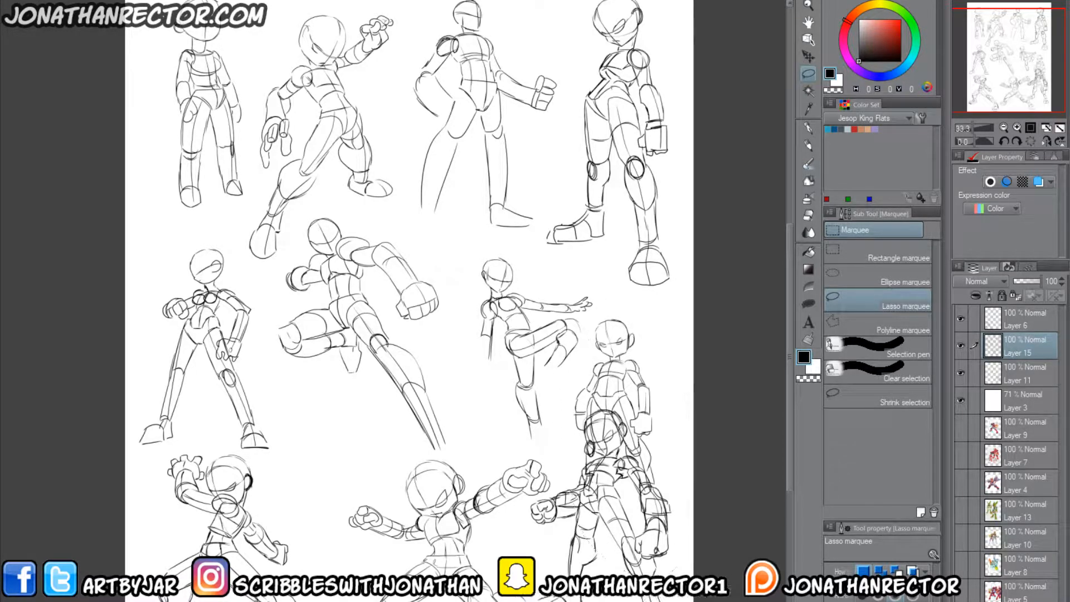
Step: Move Layer 11 above Layer 15, hide Layers 6 and 11, and make Layer 15 active
left_click_drag(1017, 365, 1015, 334)
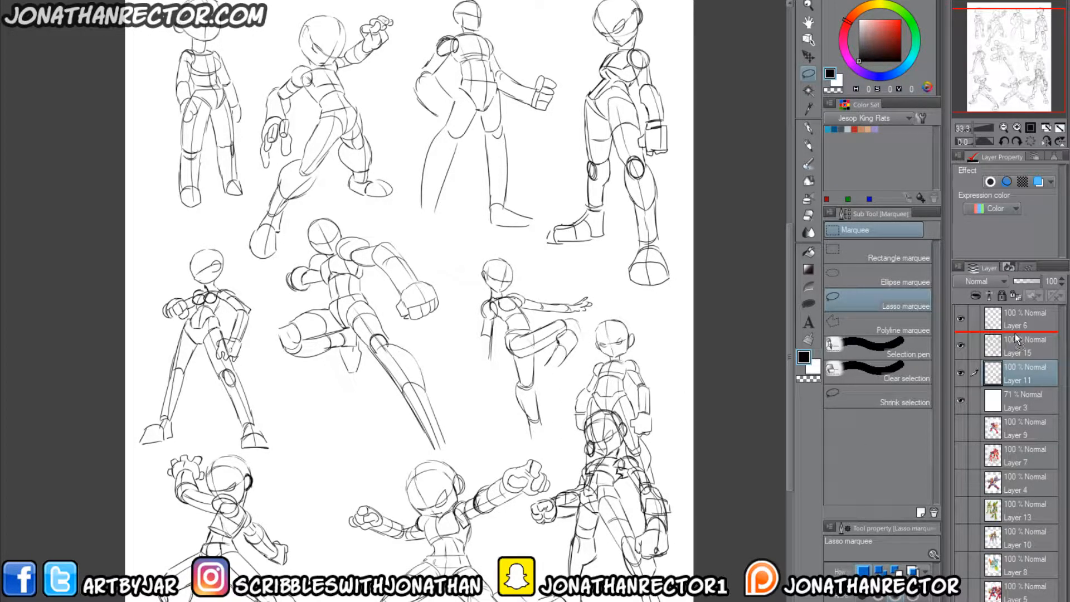
left_click(960, 317)
left_click(961, 345)
left_click_drag(257, 552, 303, 589)
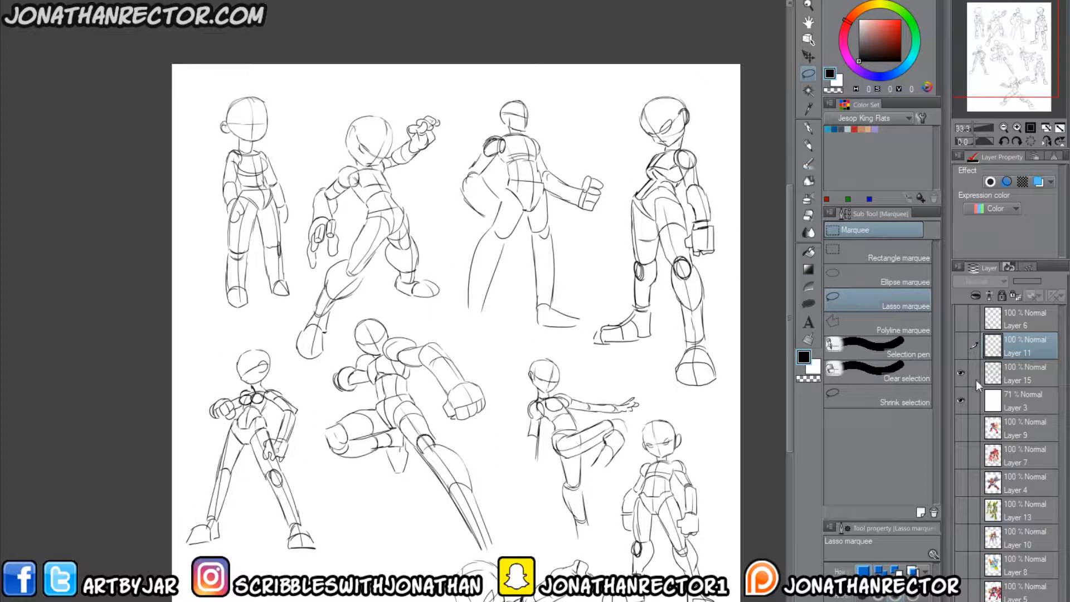
left_click(975, 380)
Step: Lasso the stiff standing figure at the page's top left, delete it and clear the selection
mouse_move(227, 79)
left_mouse_down()
mouse_move(267, 66)
mouse_move(297, 169)
left_mouse_up()
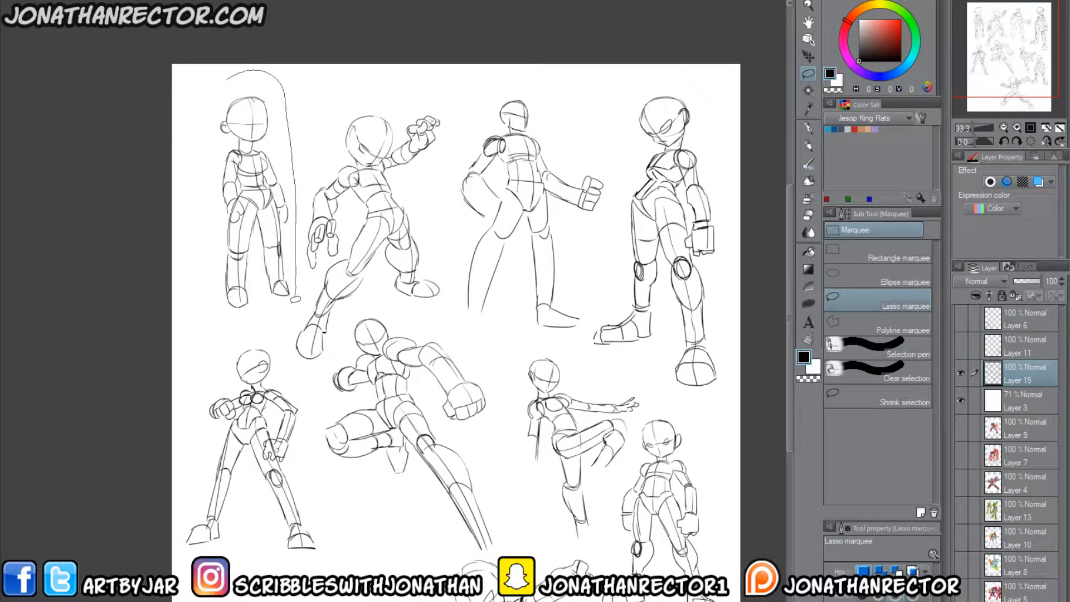
left_click_drag(295, 299, 223, 95)
key("Delete")
left_click(149, 336)
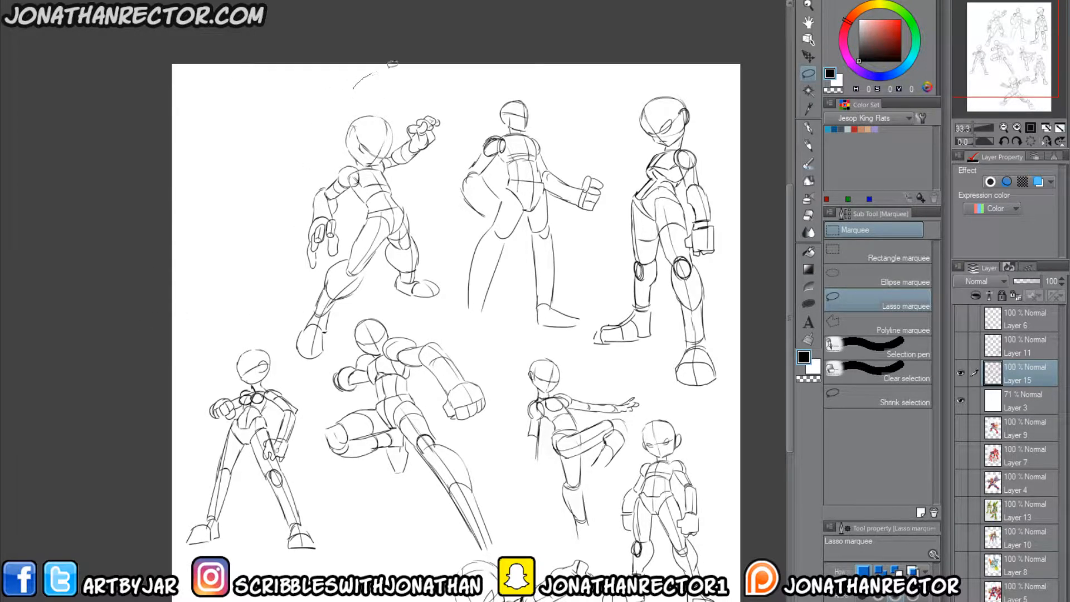
Step: Lasso the lunging figure with the raised hand and move it into the page's top left corner
mouse_move(392, 65)
left_mouse_down()
mouse_move(457, 198)
mouse_move(454, 288)
left_mouse_up()
mouse_move(366, 298)
left_mouse_down()
mouse_move(297, 375)
mouse_move(316, 128)
left_mouse_up()
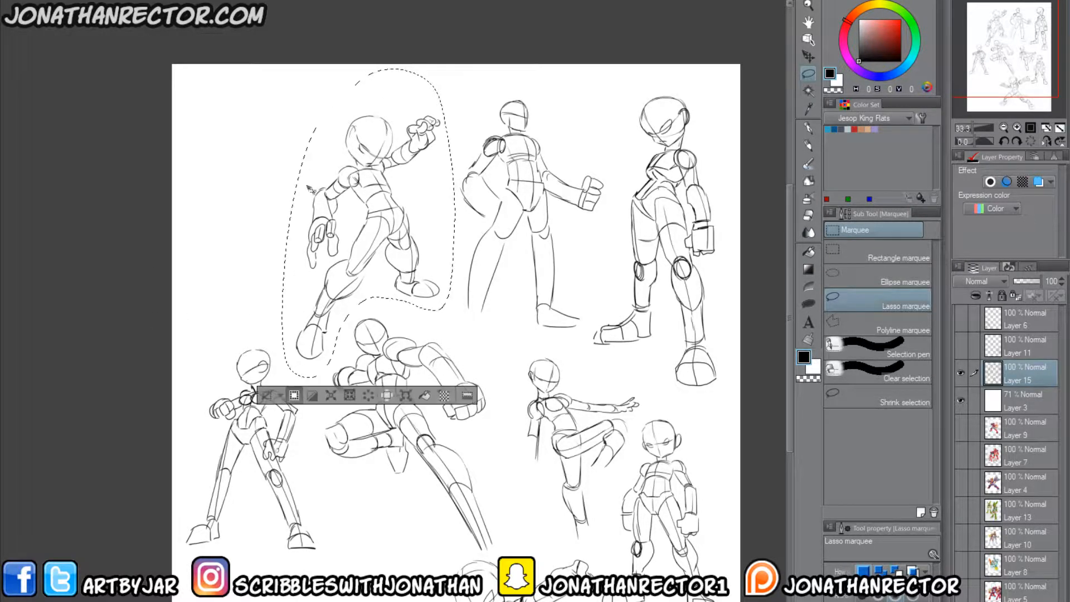
mouse_move(327, 294)
left_mouse_down()
mouse_move(229, 272)
mouse_move(221, 254)
left_mouse_up()
Step: Lasso the unfinished standing figure with the outstretched fist, delete it and clear the selection
mouse_move(452, 143)
left_mouse_down()
mouse_move(488, 71)
mouse_move(615, 147)
mouse_move(592, 332)
mouse_move(504, 335)
mouse_move(441, 276)
mouse_move(454, 136)
left_mouse_up()
key("Delete")
key("ctrl+d")
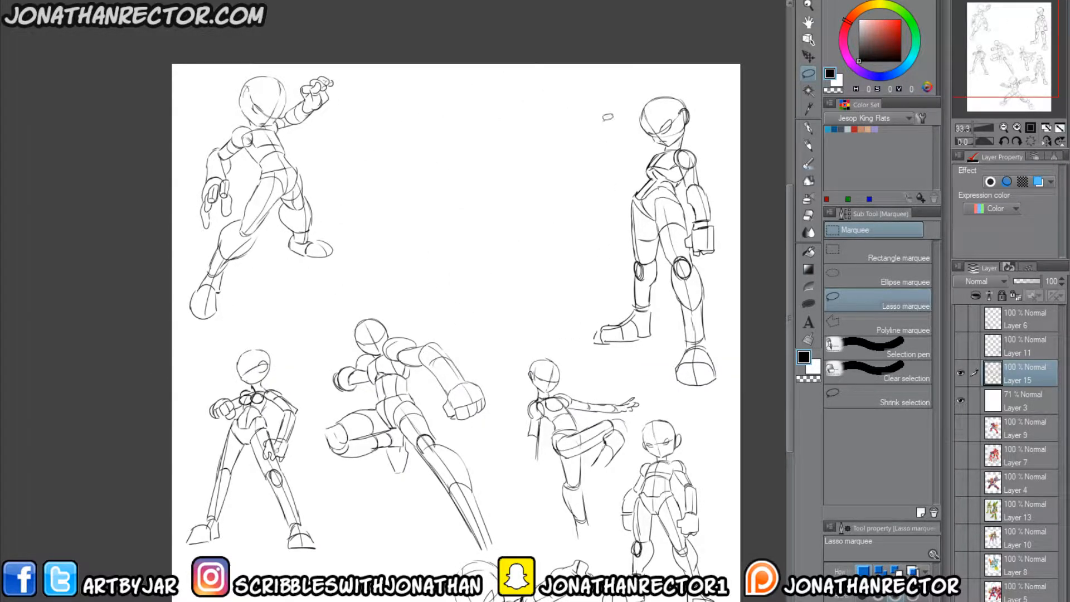
Step: Lasso the tall standing figure, move it beside the lunging figure in the top row and scale it down slightly
mouse_move(603, 122)
left_mouse_down()
mouse_move(727, 415)
mouse_move(574, 254)
mouse_move(612, 229)
left_mouse_up()
mouse_move(641, 325)
left_mouse_down()
mouse_move(389, 278)
mouse_move(405, 311)
mouse_move(403, 302)
left_mouse_up()
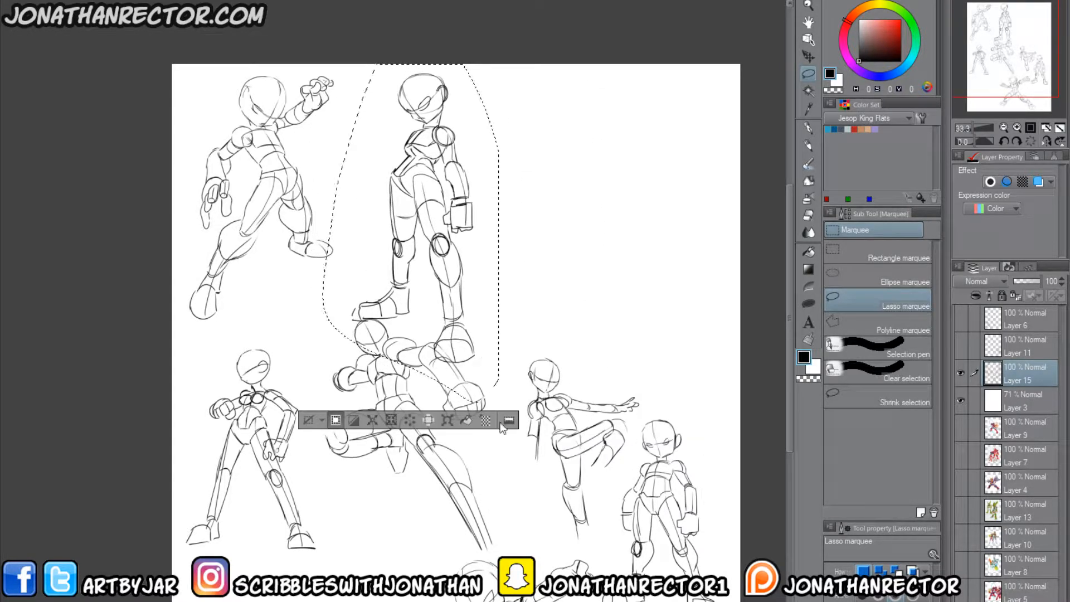
key("ctrl+t")
left_click_drag(496, 399, 478, 362)
key("Return")
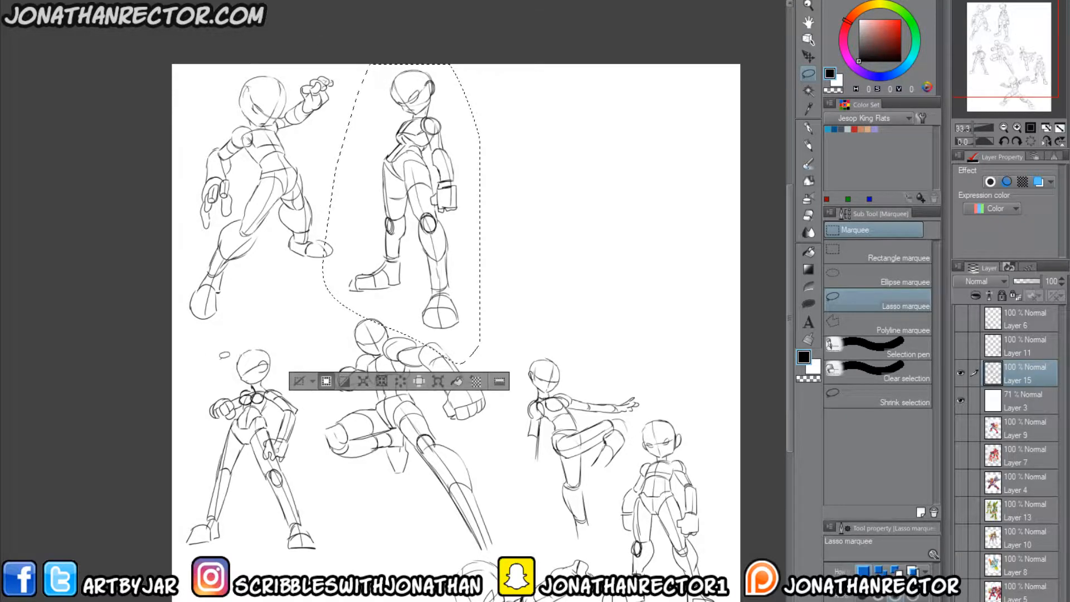
Step: Lasso the wide-stance figure and the kicking figure in turn and move each into the open space of the top row
mouse_move(218, 350)
left_mouse_down()
mouse_move(305, 388)
mouse_move(215, 594)
mouse_move(211, 357)
left_mouse_up()
mouse_move(223, 522)
left_mouse_down()
mouse_move(333, 473)
mouse_move(524, 242)
mouse_move(506, 260)
left_mouse_up()
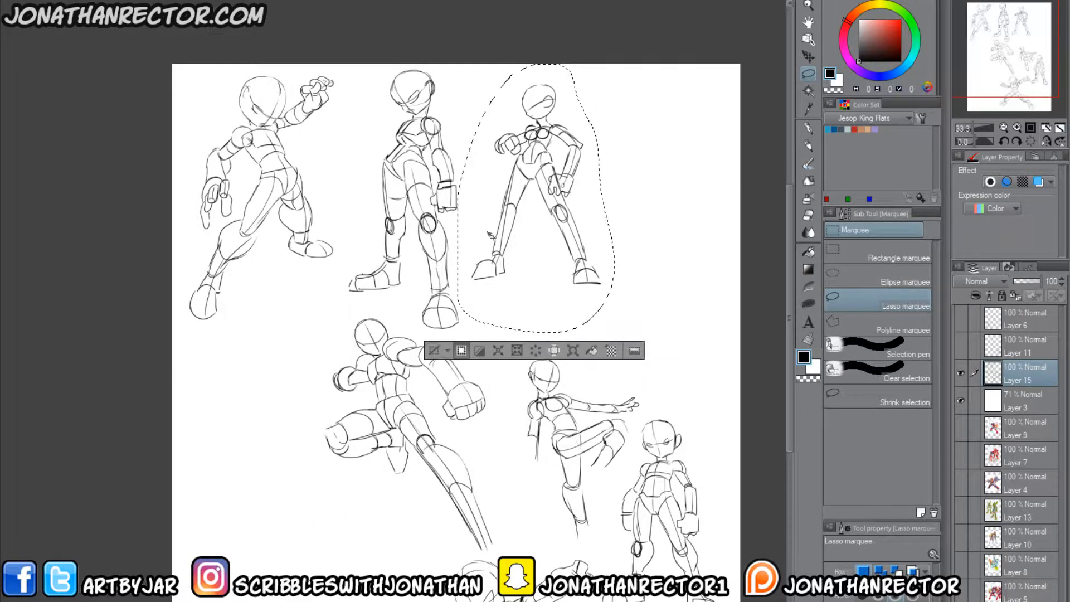
mouse_move(519, 389)
left_mouse_down()
mouse_move(531, 512)
mouse_move(562, 547)
mouse_move(608, 515)
mouse_move(643, 412)
mouse_move(621, 369)
mouse_move(518, 342)
left_mouse_up()
mouse_move(545, 456)
left_mouse_down()
mouse_move(639, 200)
mouse_move(624, 190)
left_mouse_up()
Step: Lasso the leaping figure and move it to the page's left side, then move the small standing figure below the wide-stance one
mouse_move(343, 312)
left_mouse_down()
mouse_move(412, 326)
mouse_move(535, 501)
mouse_move(434, 538)
mouse_move(307, 348)
left_mouse_up()
mouse_move(395, 429)
left_mouse_down()
mouse_move(264, 377)
mouse_move(291, 383)
left_mouse_up()
left_click_drag(487, 464, 429, 344)
mouse_move(574, 271)
left_mouse_down()
mouse_move(684, 342)
mouse_move(649, 537)
mouse_move(527, 498)
mouse_move(549, 457)
mouse_move(574, 269)
left_mouse_up()
mouse_move(564, 406)
left_mouse_down()
mouse_move(584, 324)
mouse_move(464, 301)
mouse_move(477, 294)
left_mouse_up()
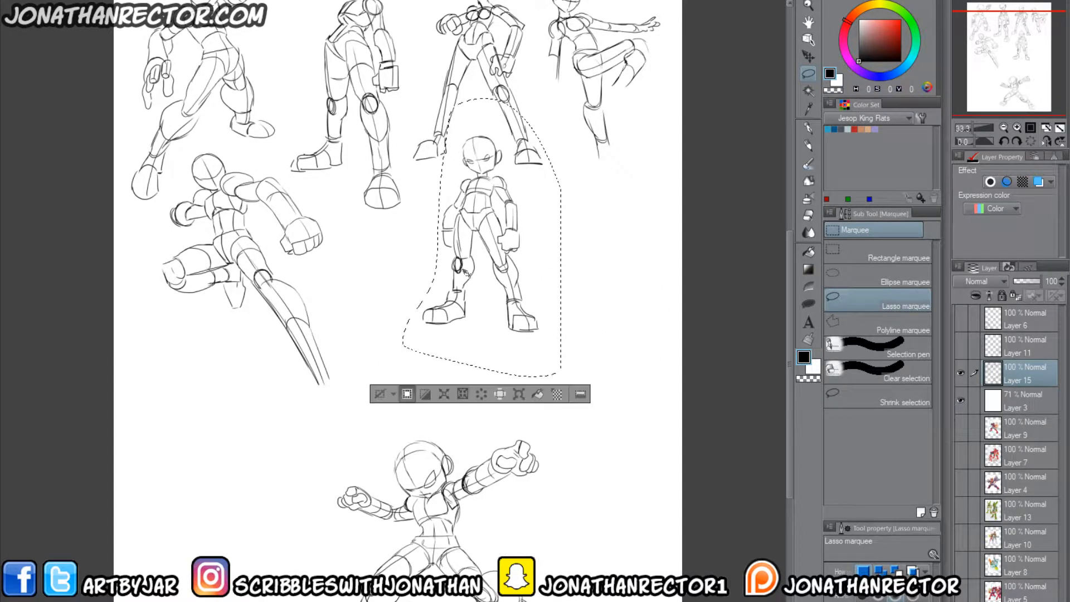
Step: Lasso the wide-lunging figure with the outstretched fist, move it up below the small standing figure and clear the selection
left_click_drag(253, 507, 235, 467)
mouse_move(345, 412)
left_mouse_down()
mouse_move(361, 381)
mouse_move(626, 574)
mouse_move(335, 391)
left_mouse_up()
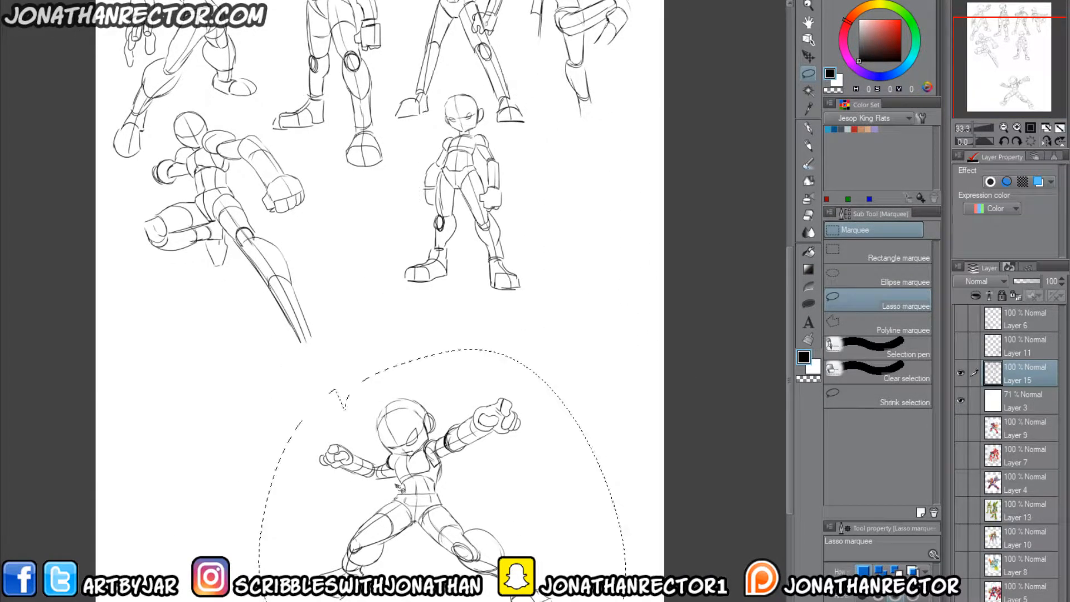
mouse_move(380, 526)
left_mouse_down()
mouse_move(395, 452)
mouse_move(468, 455)
mouse_move(457, 432)
left_mouse_up()
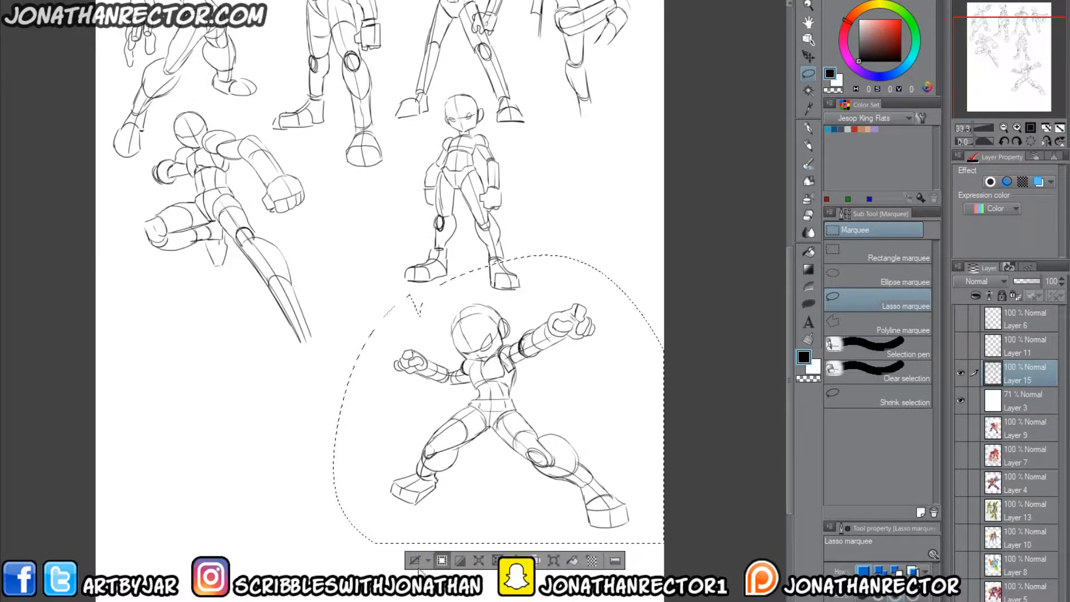
left_click(708, 536)
Step: Show Layer 11 and Layer 6 and make Layer 6 the active layer
left_click(960, 346)
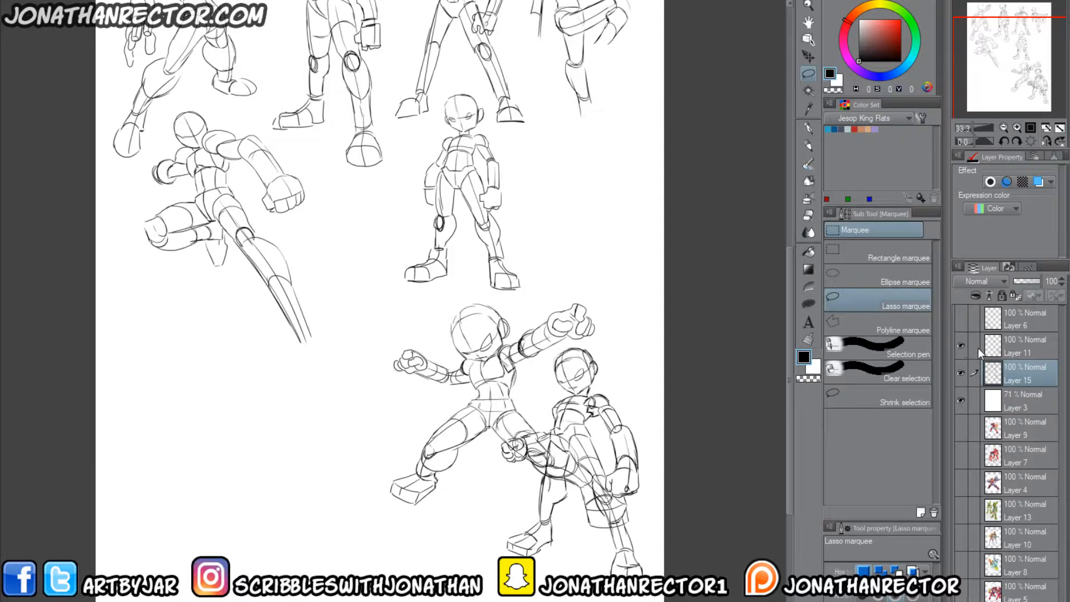
left_click(978, 347)
left_click(960, 319)
left_click(975, 319)
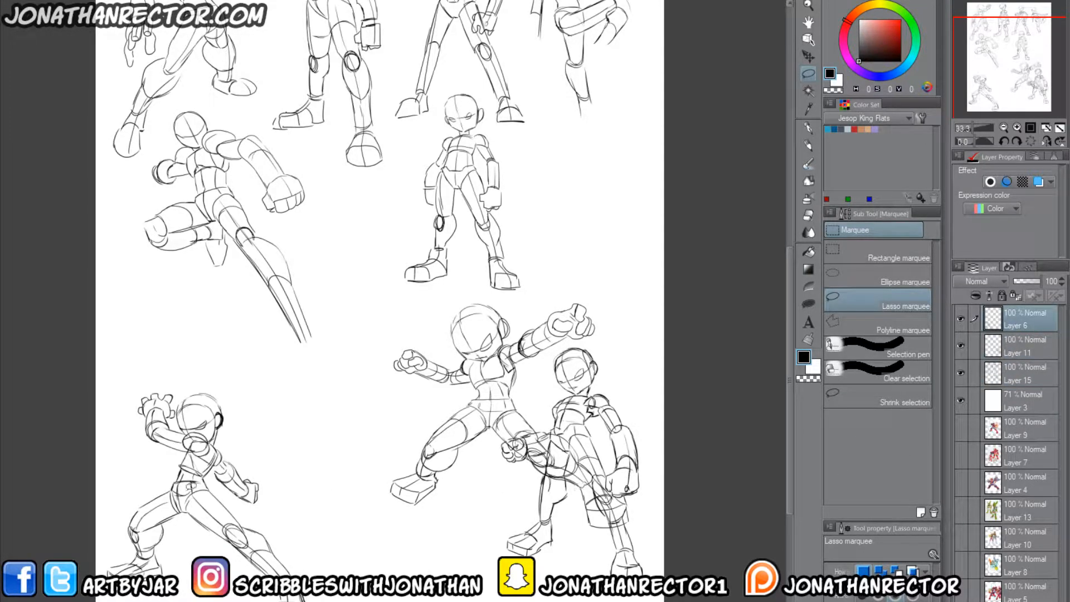
Step: Scale up the raised-hand figure on Layer 6 and place it in the page's lower-left area below the leaping figure
key("ctrl+t")
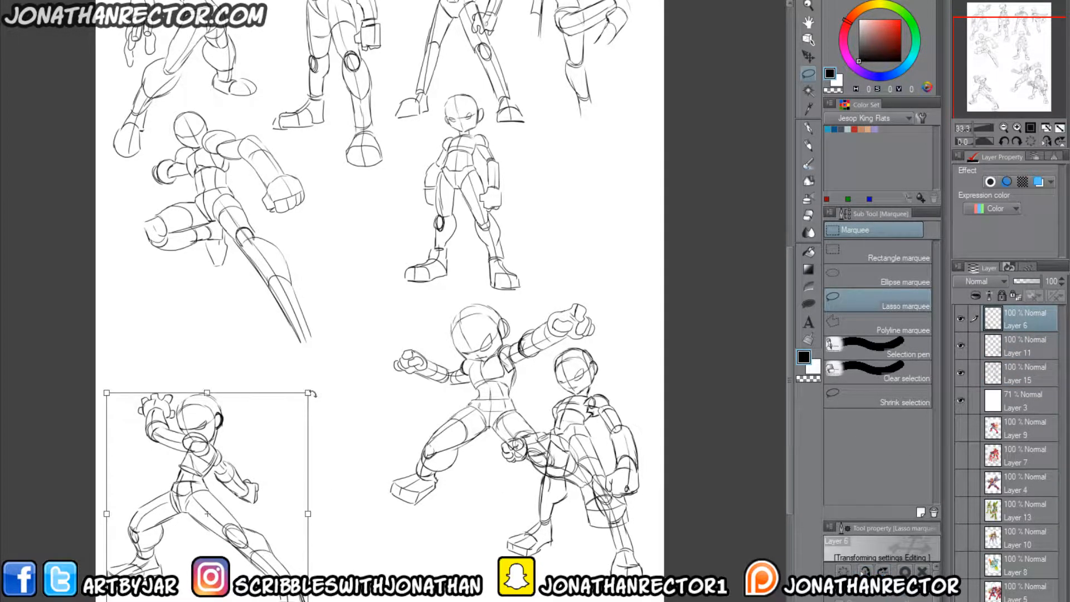
left_click_drag(308, 393, 377, 307)
left_click_drag(165, 482, 135, 431)
key("Return")
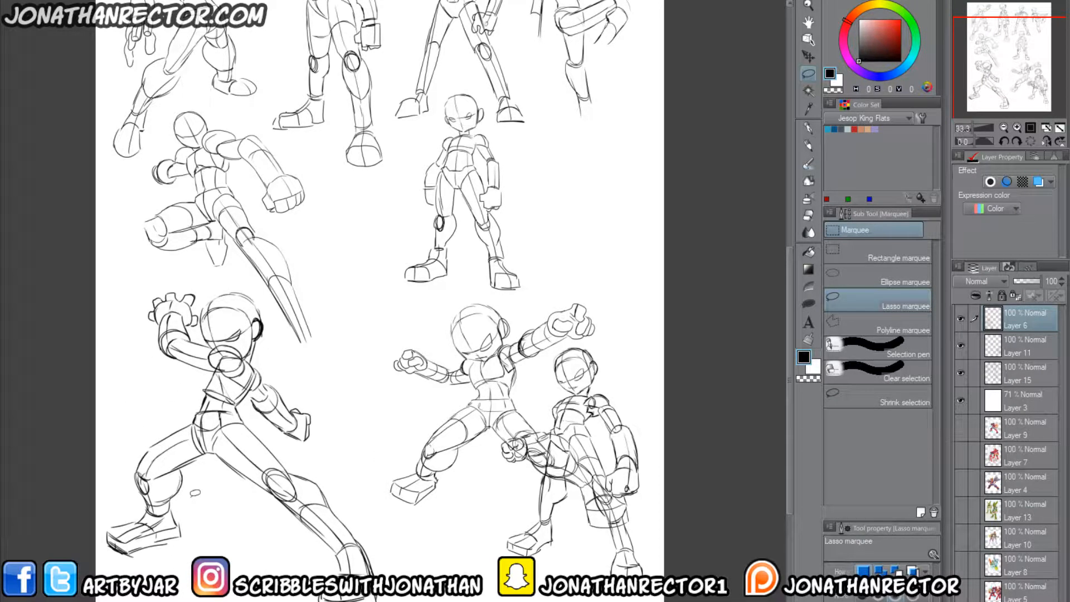
Step: Move the standing fist figure on Layer 11 straight up, off the lunging figure's front leg
left_click(958, 344)
left_click(960, 348)
left_click(1017, 352)
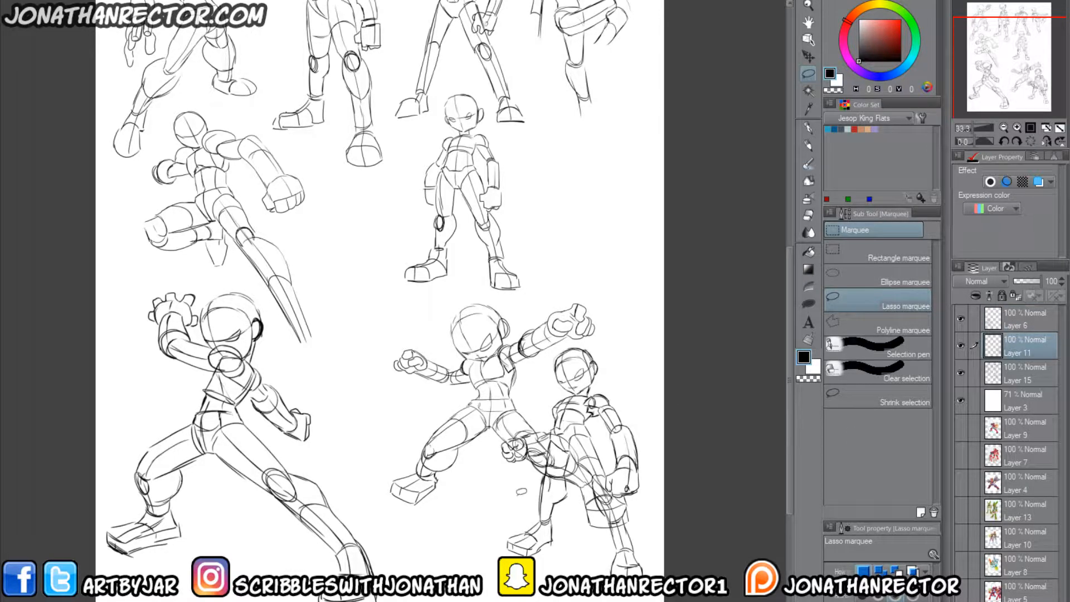
key("k")
mouse_move(522, 490)
left_mouse_down()
mouse_move(513, 323)
mouse_move(523, 378)
left_mouse_up()
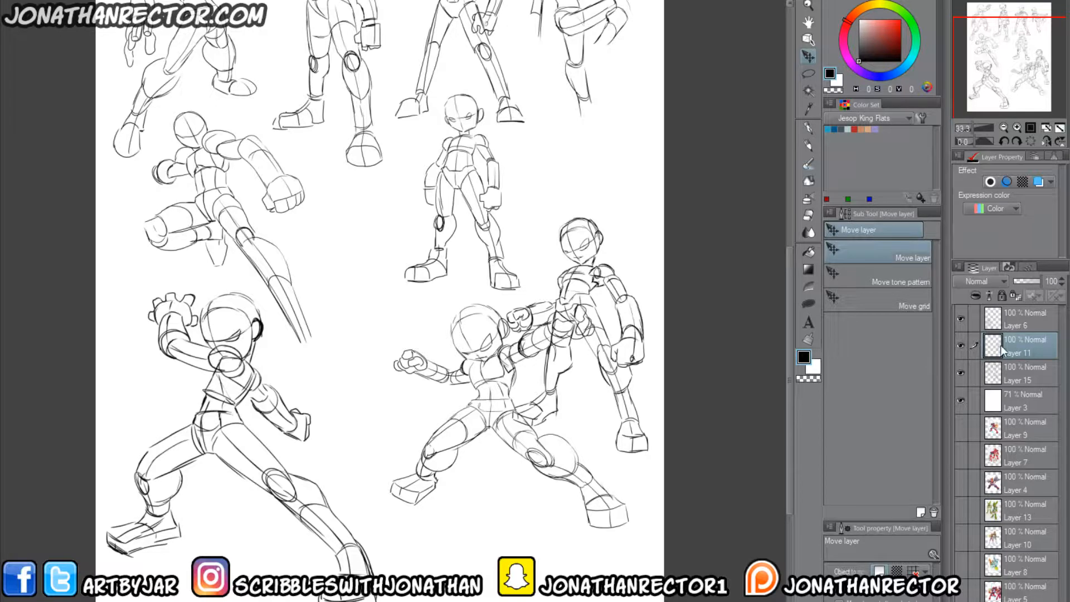
Step: Lasso the lunging figure, move it on Layer 15 toward the raised-hand figure, and clear the selection
left_click(1005, 315)
key("m")
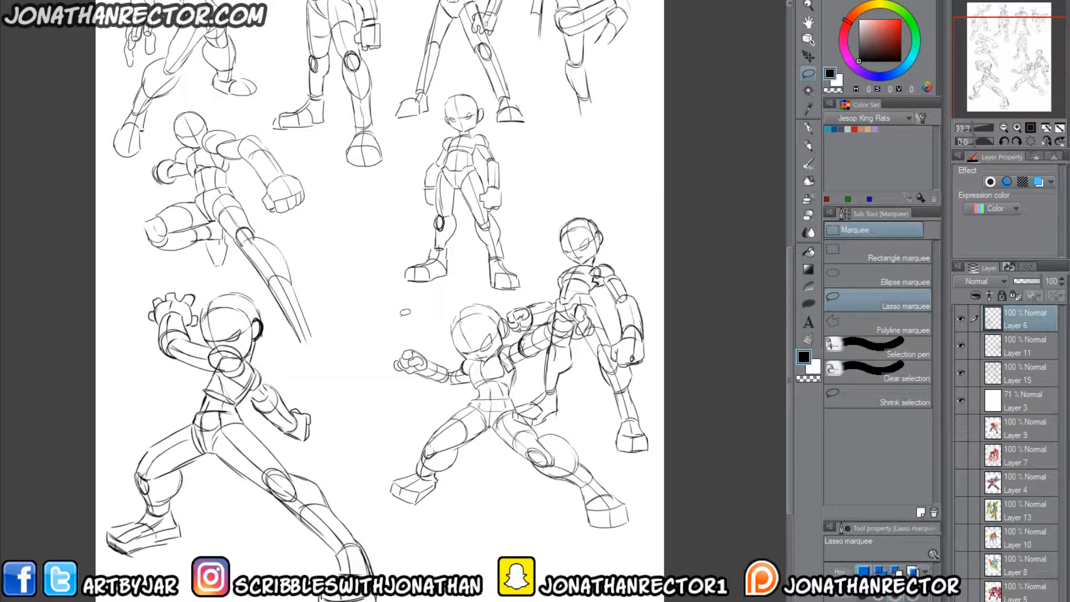
mouse_move(501, 300)
left_mouse_down()
mouse_move(677, 549)
mouse_move(365, 328)
mouse_move(383, 318)
left_mouse_up()
mouse_move(434, 383)
left_mouse_down()
mouse_move(425, 486)
mouse_move(418, 399)
mouse_move(422, 414)
left_mouse_up()
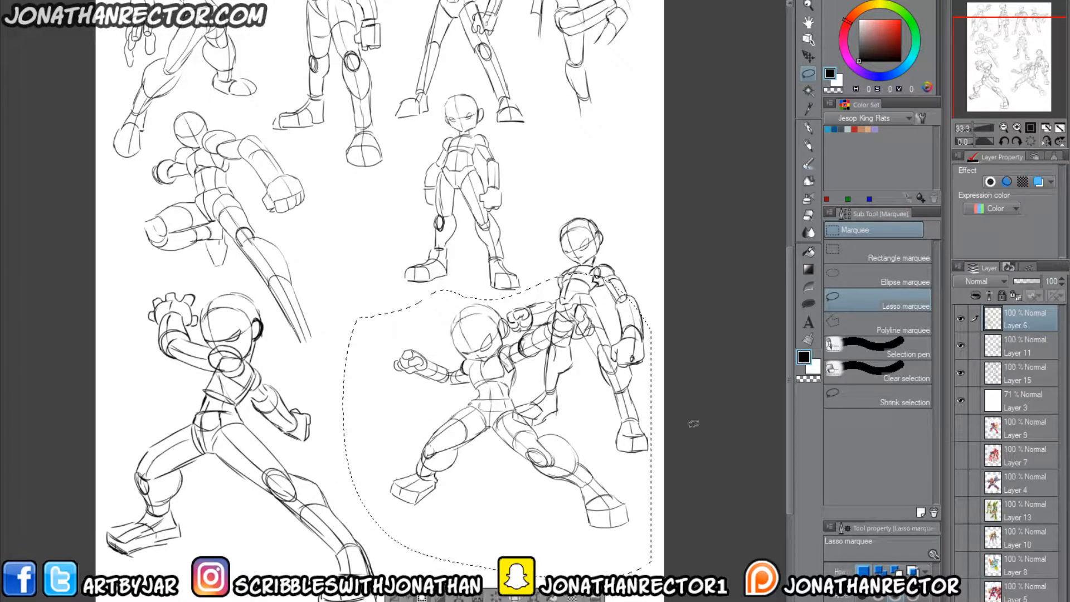
left_click(961, 345)
left_click(960, 345)
left_click(959, 372)
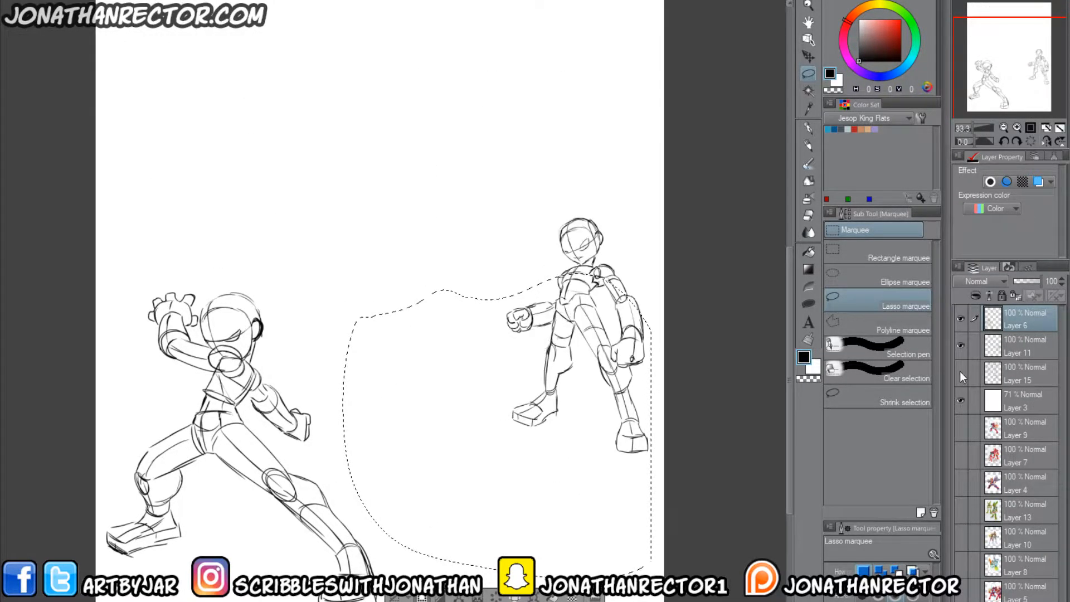
left_click(992, 379)
mouse_move(435, 487)
left_mouse_down()
mouse_move(413, 590)
mouse_move(370, 528)
mouse_move(363, 457)
mouse_move(341, 451)
left_mouse_up()
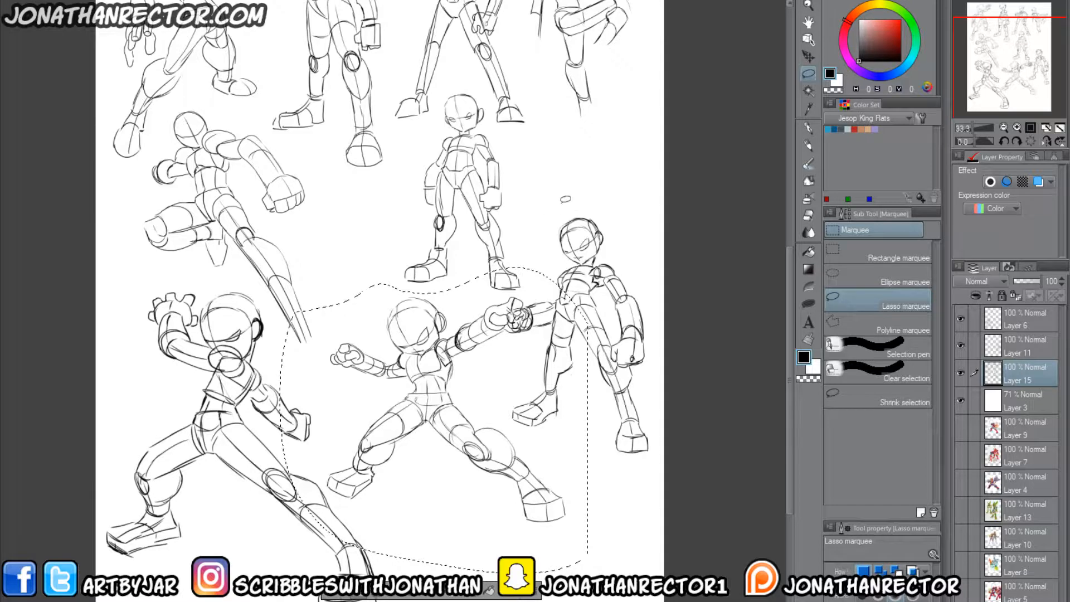
left_click(1019, 318)
left_click(479, 525)
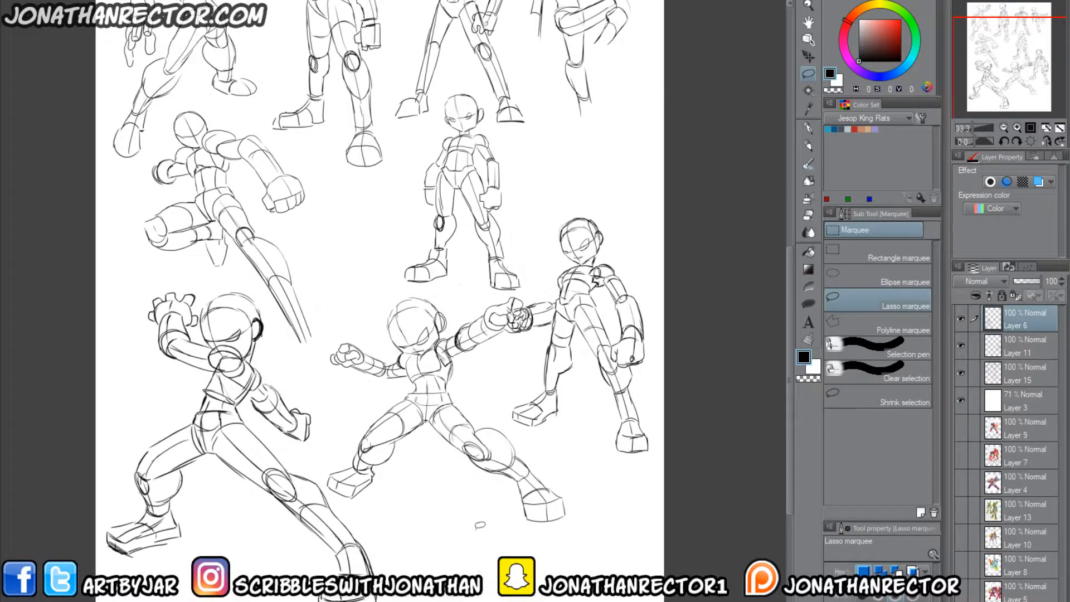
key("k")
left_click_drag(546, 514, 463, 431)
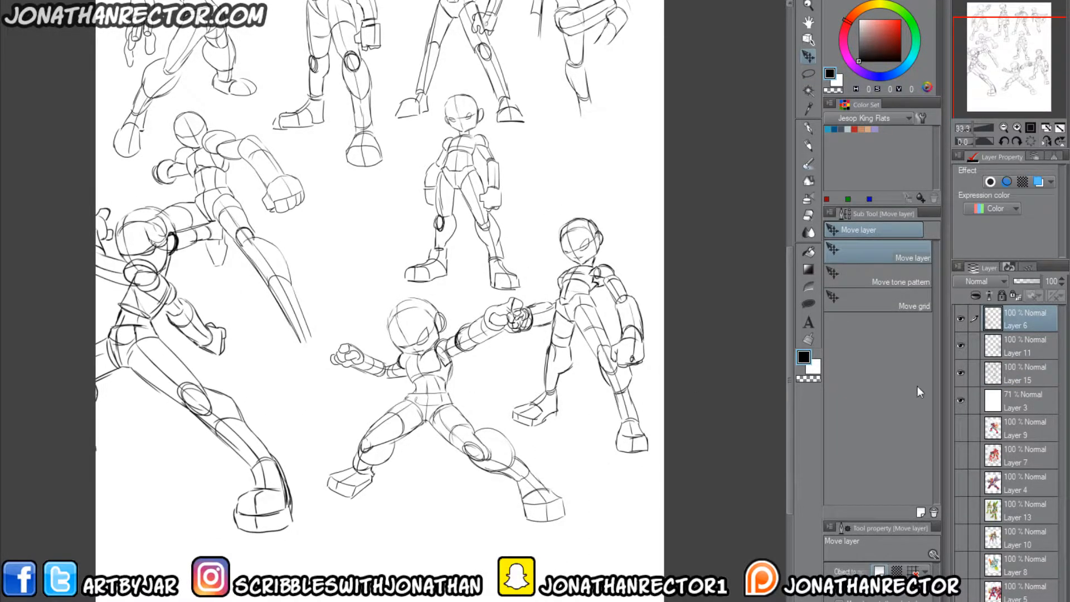
key("ctrl+z")
left_click(979, 374)
left_click_drag(554, 491, 440, 421)
key("ctrl+z")
Step: Move the Layer 11 figure slightly down so its fist clears the lunging figure's outstretched hand
left_click(994, 349)
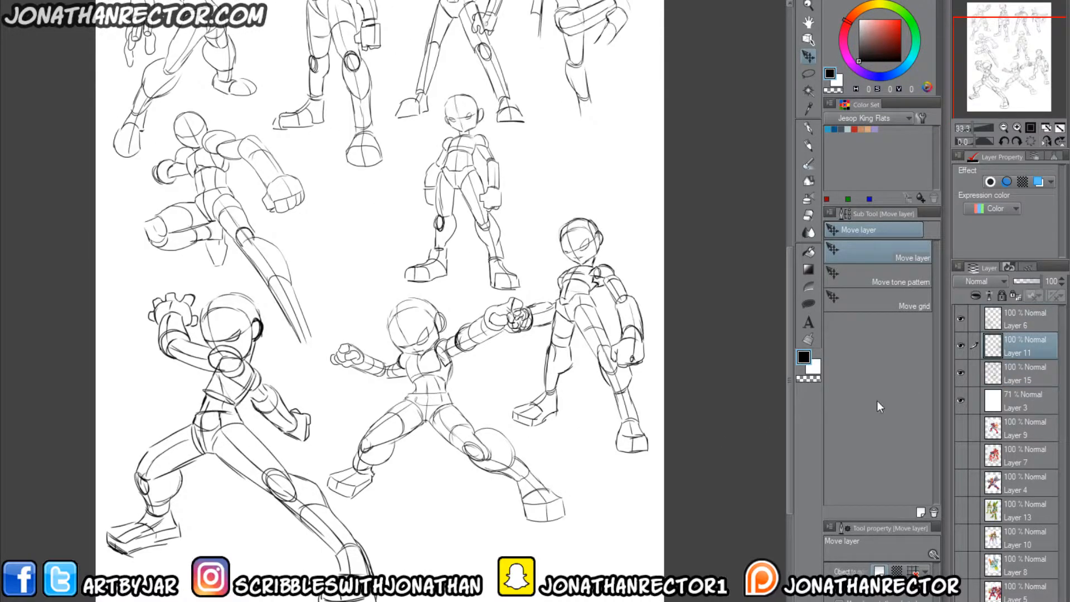
left_click_drag(607, 497, 617, 526)
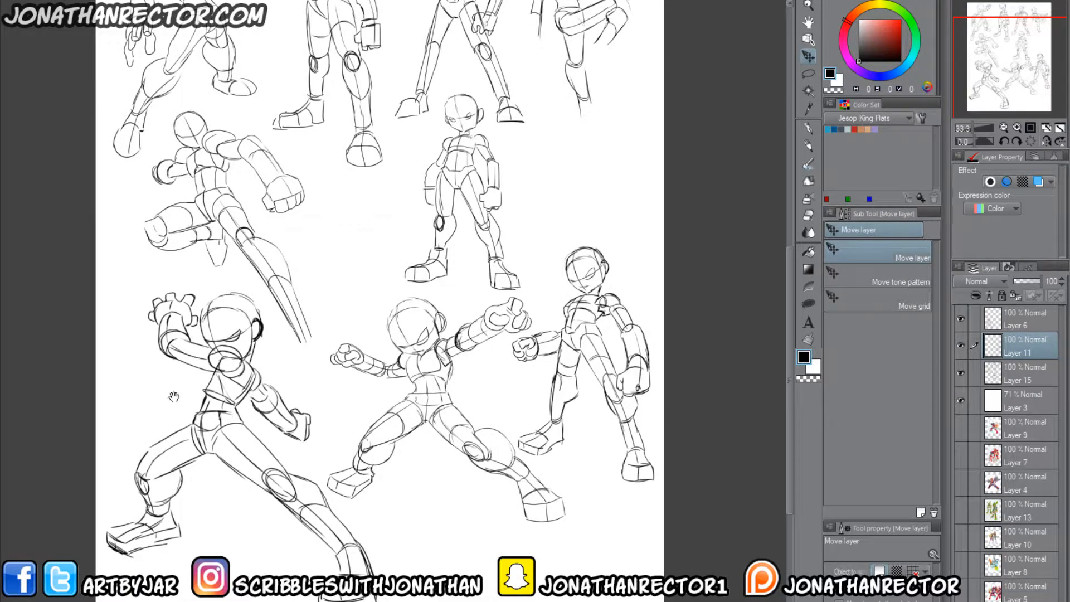
left_click_drag(174, 397, 185, 465)
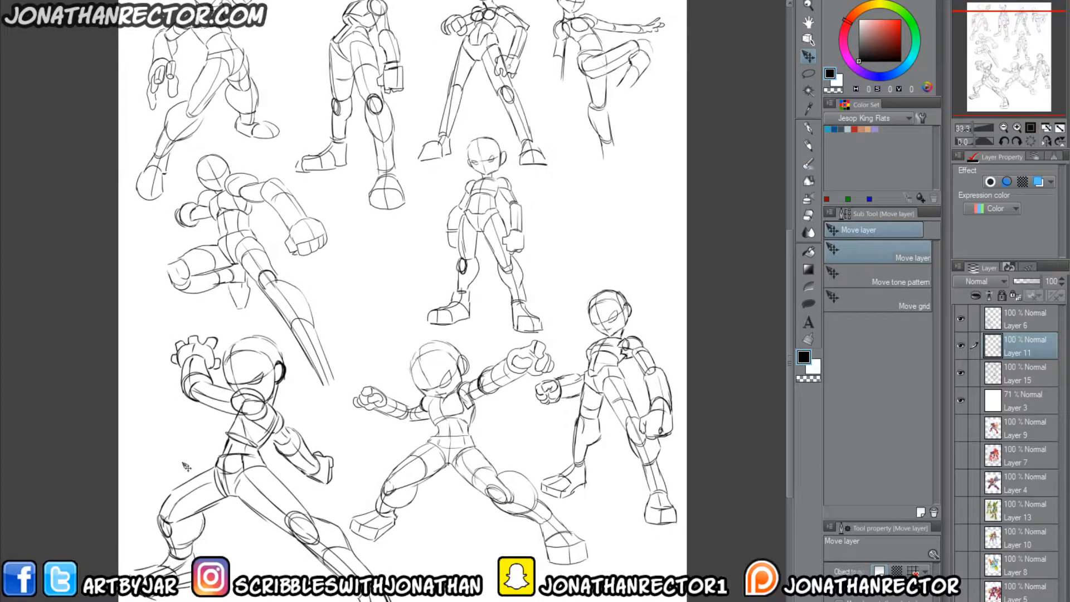
scroll(186, 466, "down", 1)
scroll(176, 437, "up", 1)
left_click_drag(222, 394, 254, 307)
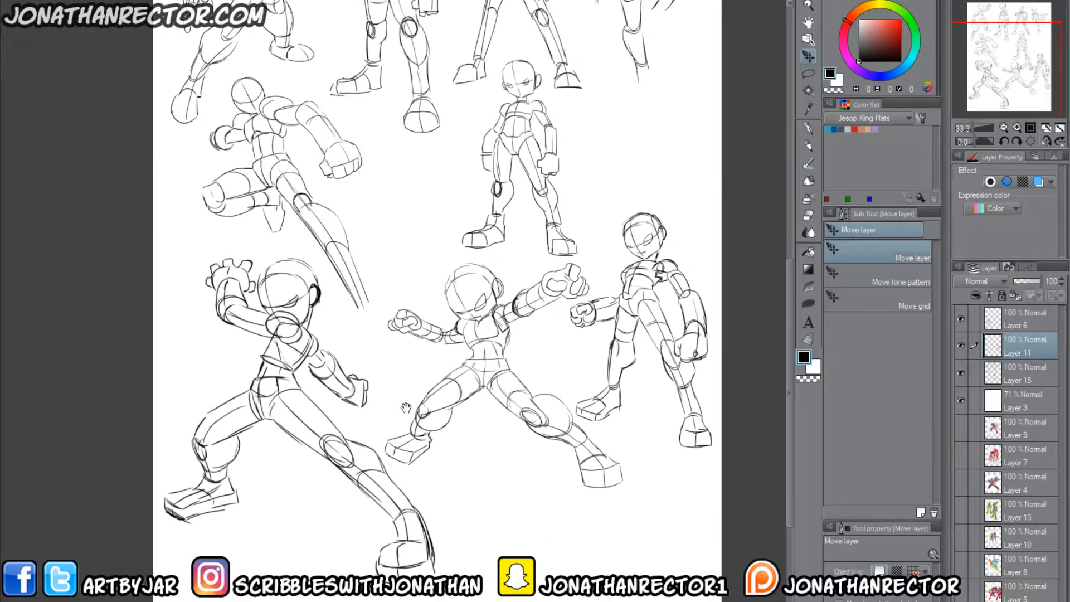
Step: Merge Layer 6 and Layer 11 down into Layer 15
left_click(1023, 320)
key("ctrl+e")
key("ctrl+e")
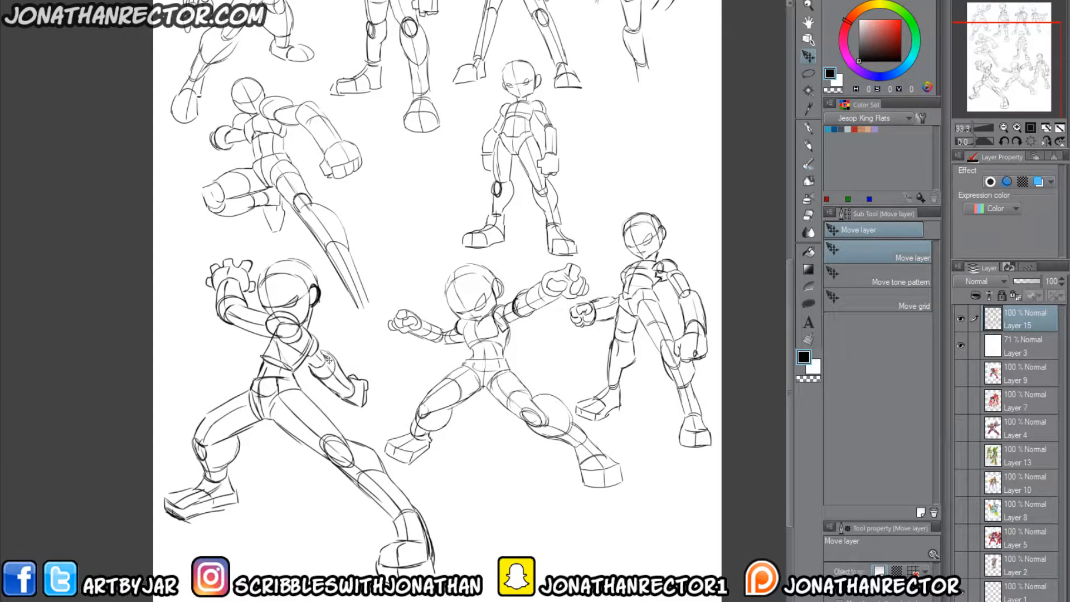
Step: Lock Layer 15's transparent pixels and recolour all its sketch lines dark red (H 0, S 89, V 24)
left_click_drag(274, 347, 288, 496)
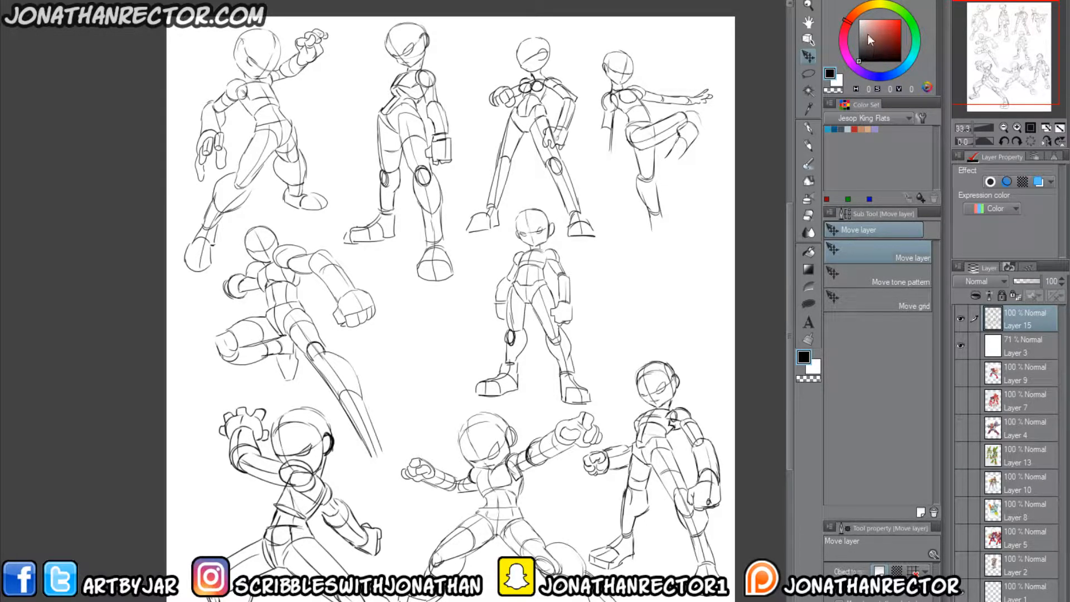
left_click_drag(867, 34, 896, 51)
key("alt+Delete")
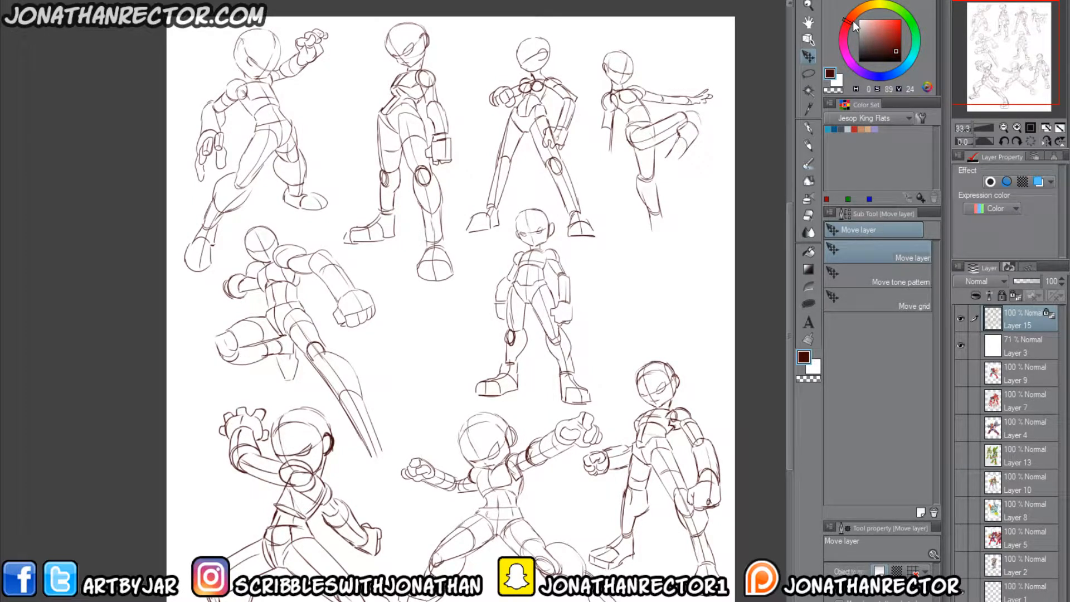
Step: Choose a light beige colour (H 17, S 11, V 84) and add a new layer directly above Layer 3
mouse_move(850, 23)
left_mouse_down()
mouse_move(854, 15)
mouse_move(865, 37)
mouse_move(864, 26)
left_mouse_up()
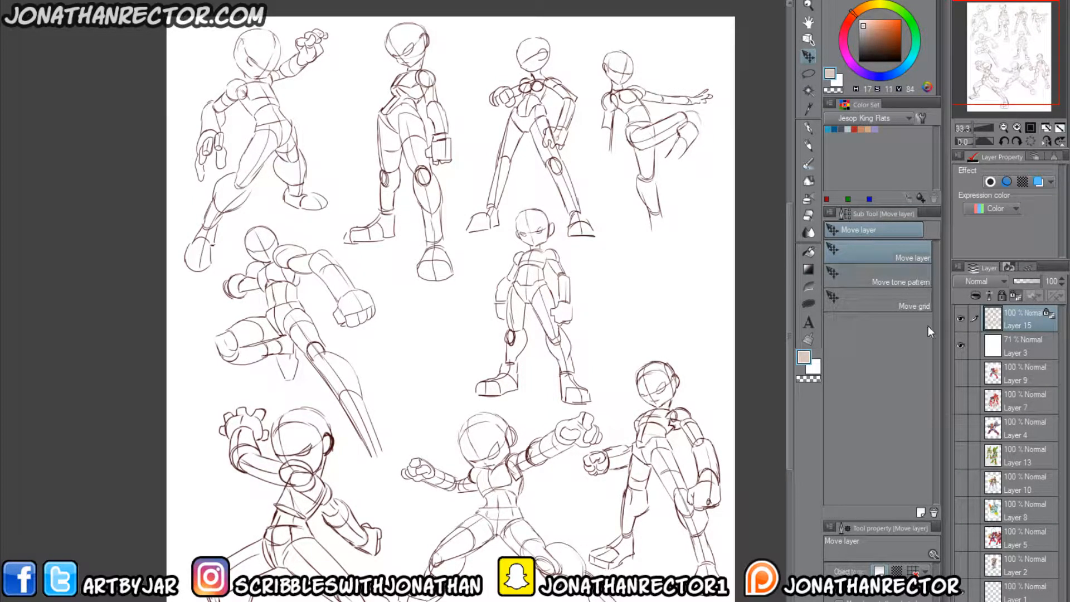
left_click_drag(405, 498, 366, 427)
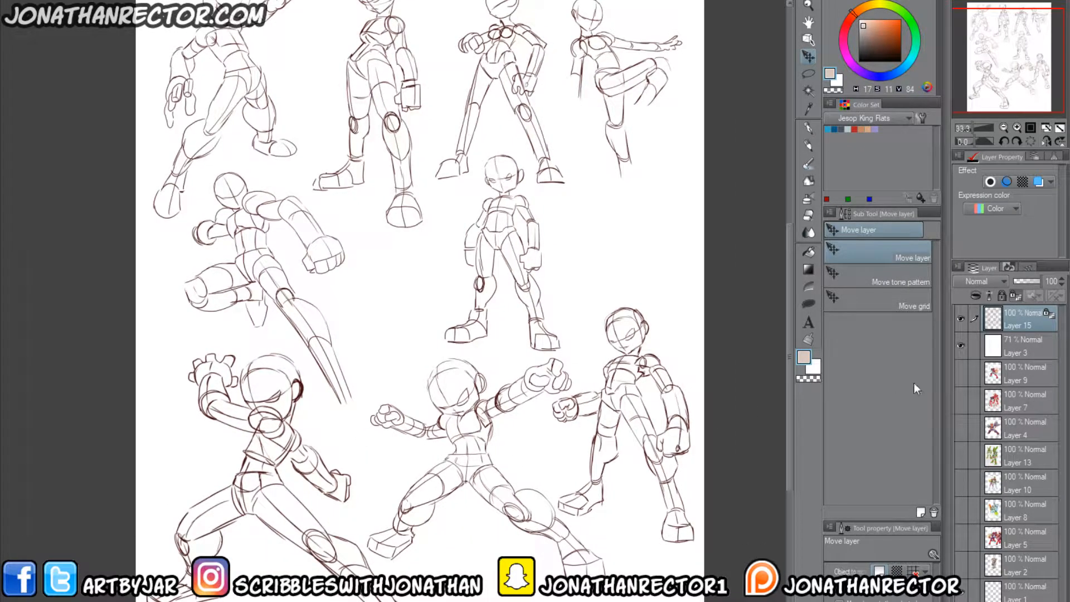
left_click(1017, 343)
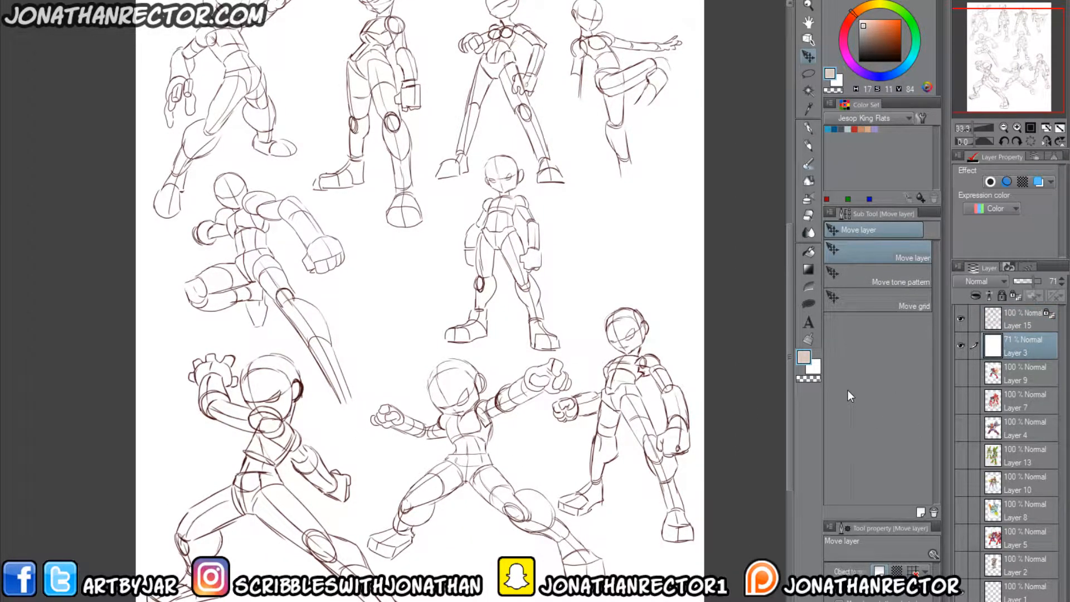
key("ctrl+shift+n")
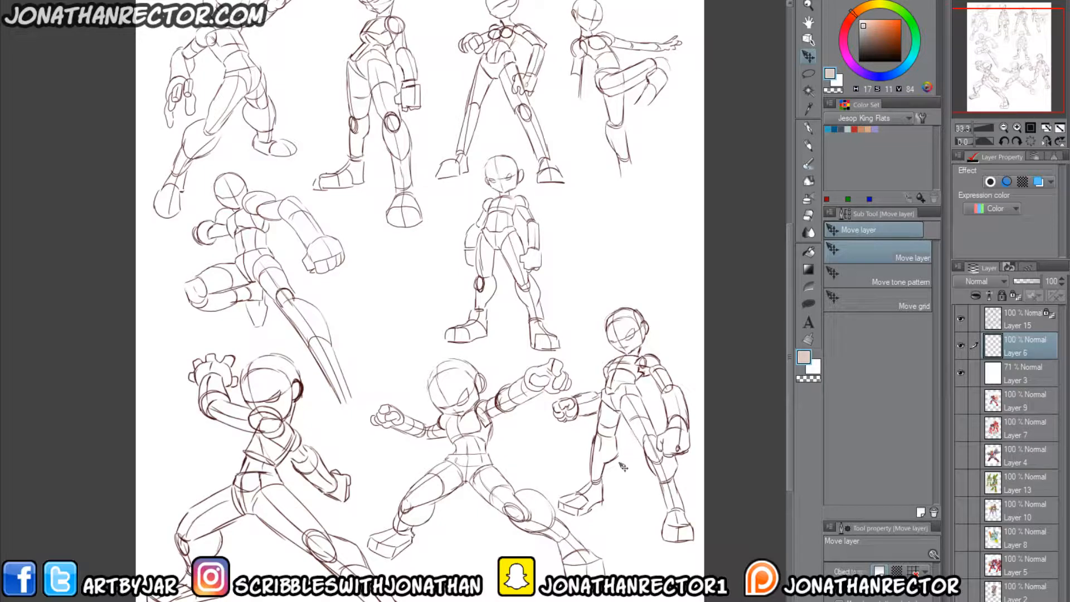
Step: With the Turnip pen, trace the standing fist figure's front leg, lowered arm and head outline in light beige on the new layer
scroll(623, 466, "up", 3)
key("p")
scroll(553, 384, "up", 1)
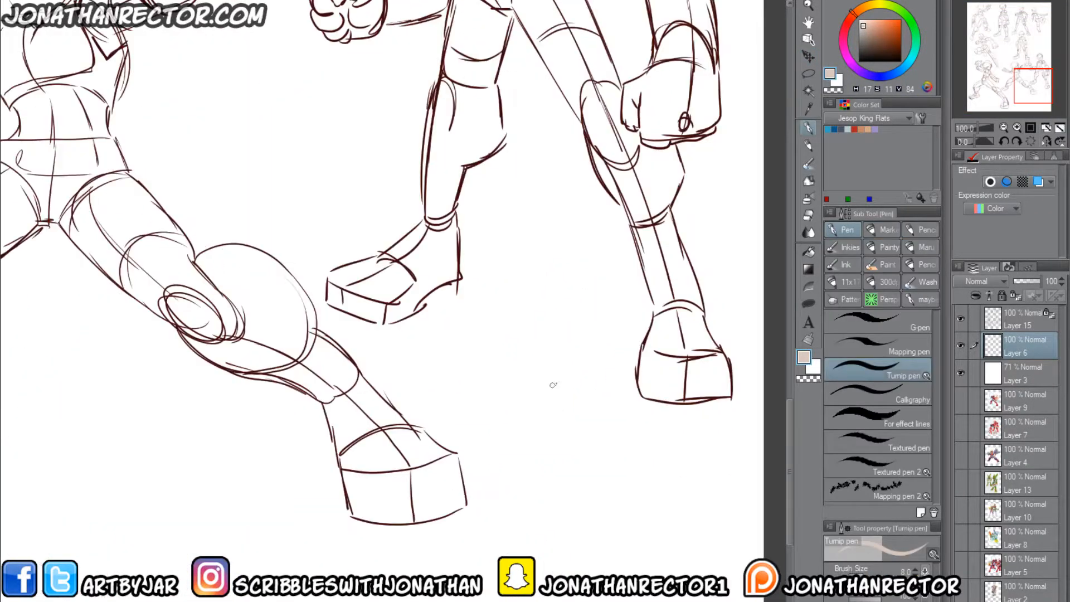
left_click_drag(729, 376, 644, 431)
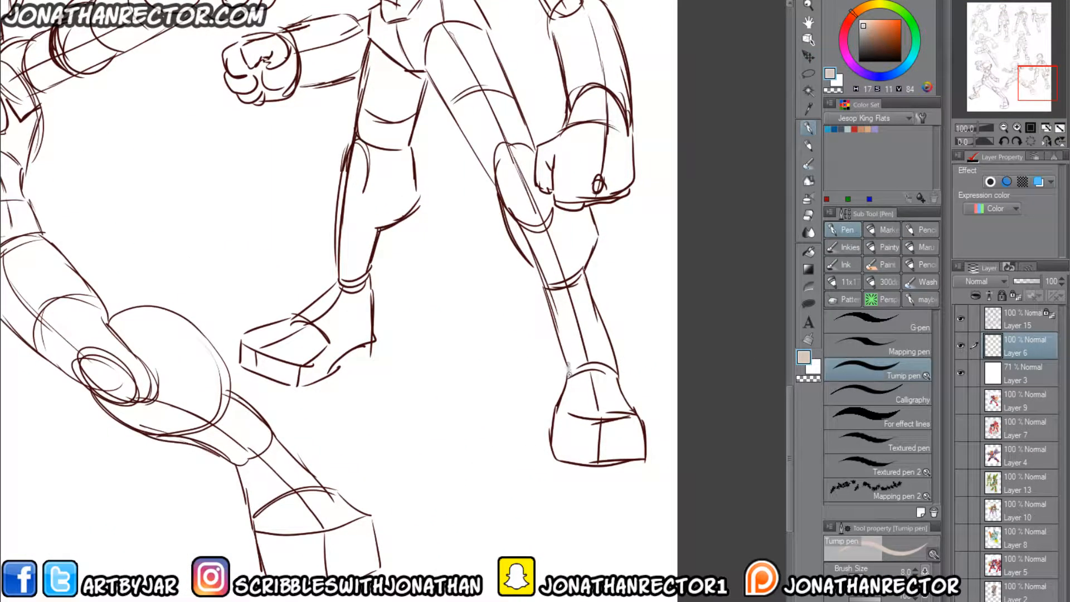
left_click_drag(592, 324, 601, 399)
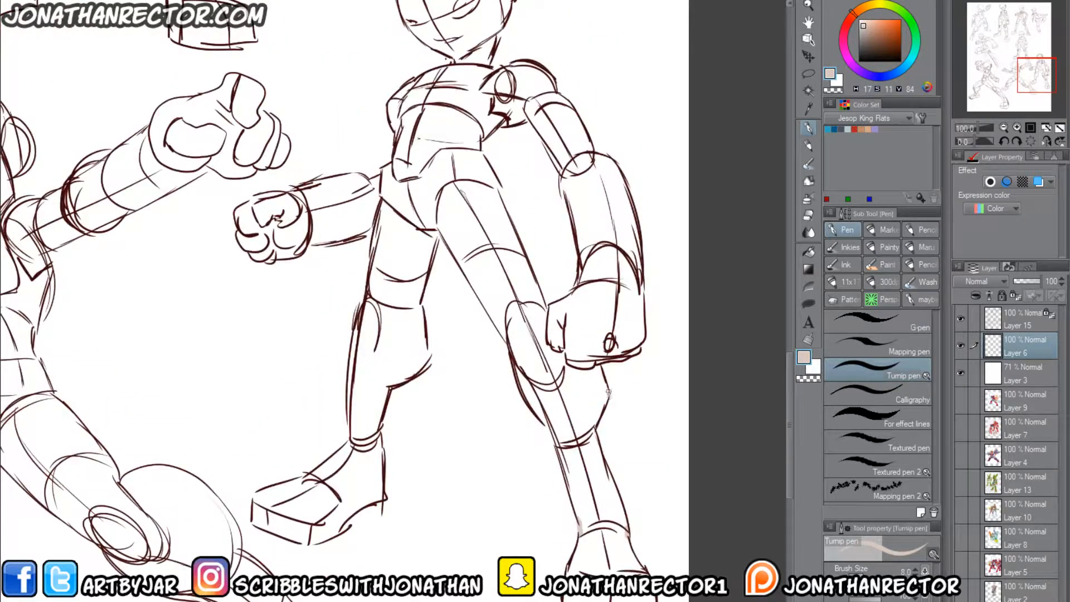
left_click_drag(587, 148, 592, 272)
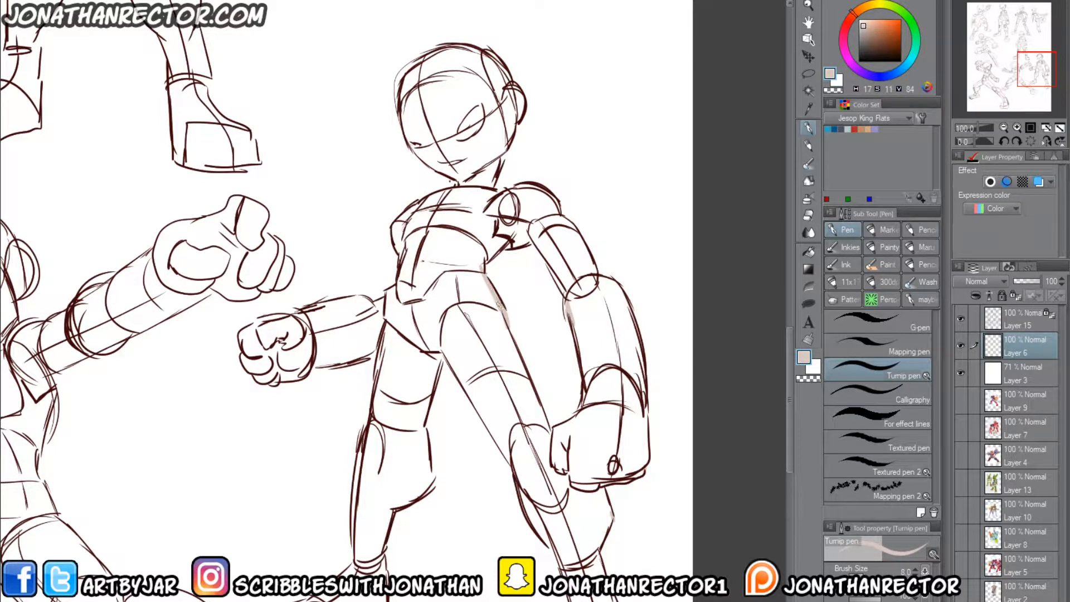
left_click_drag(480, 332, 493, 417)
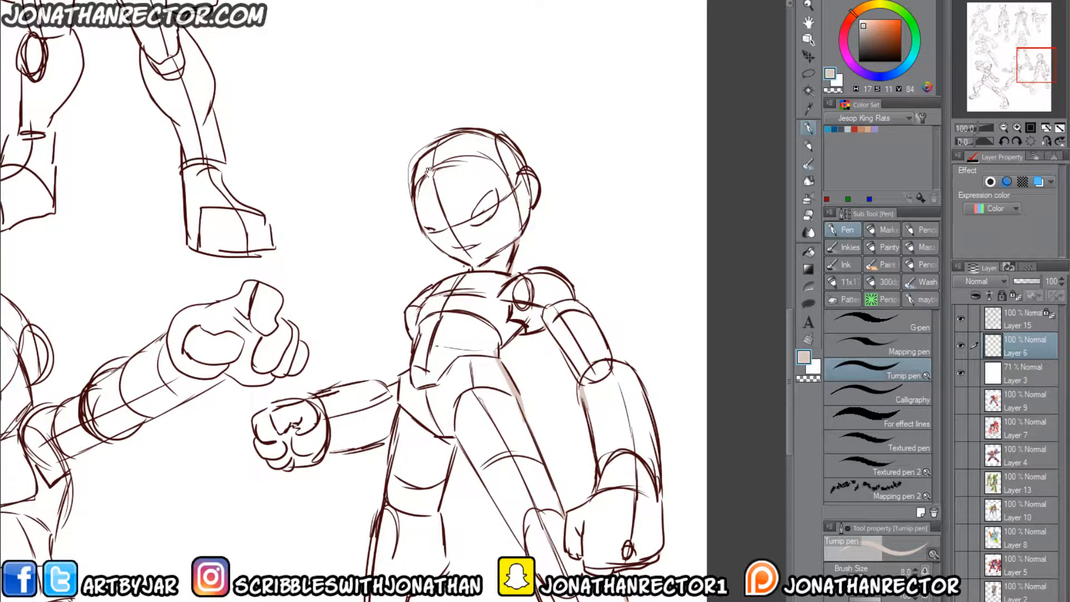
left_click_drag(429, 169, 536, 102)
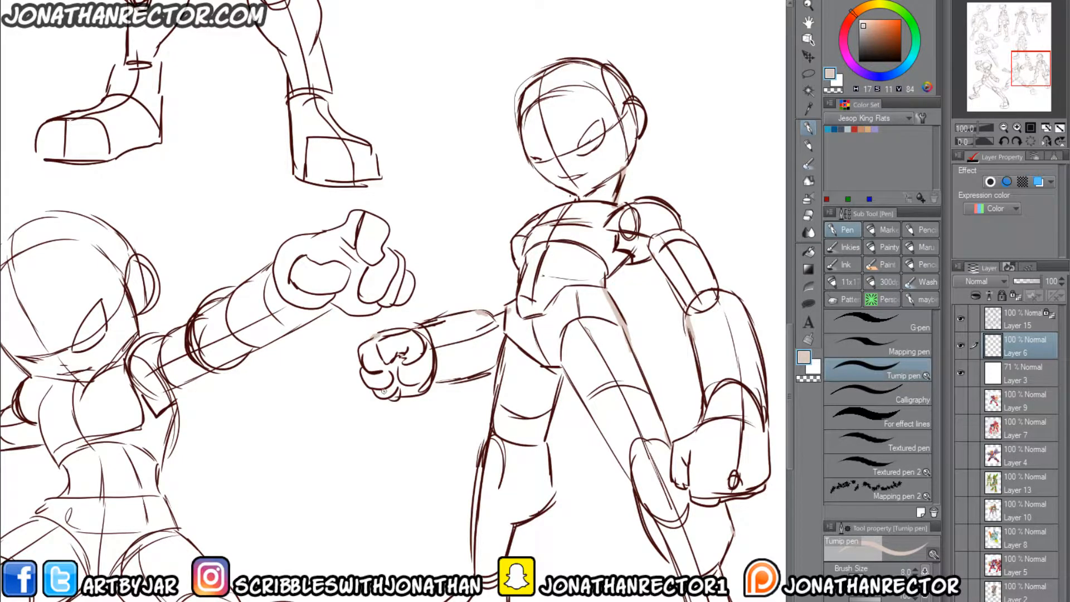
Step: Continue the light beige outline on the standing fist figure, adding accents along the extended forearm and around the front foot
left_click_drag(384, 391, 417, 274)
left_click_drag(472, 263, 467, 270)
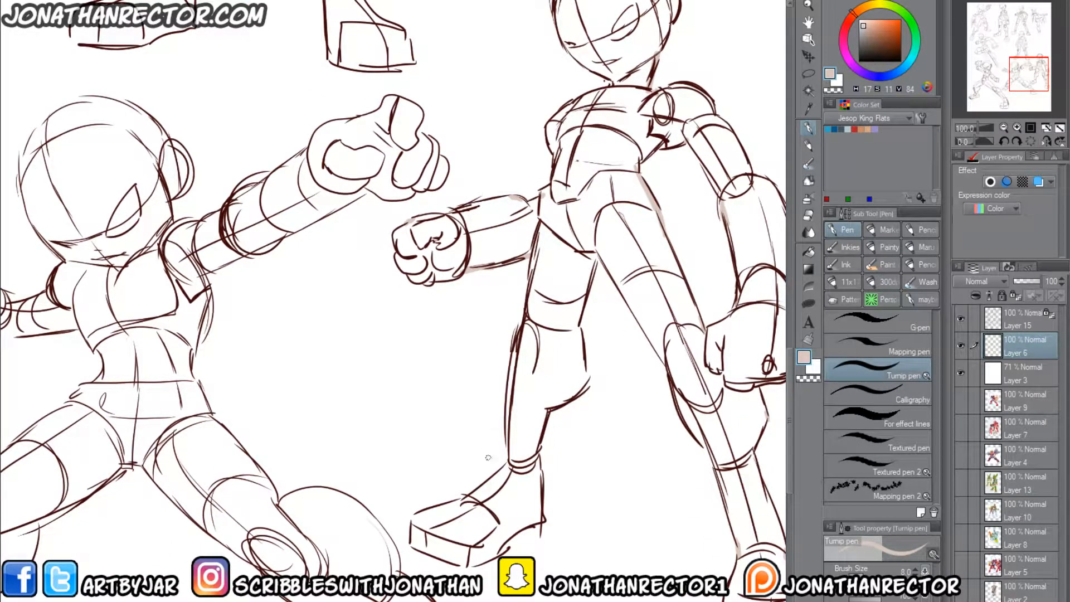
scroll(441, 411, "down", 3)
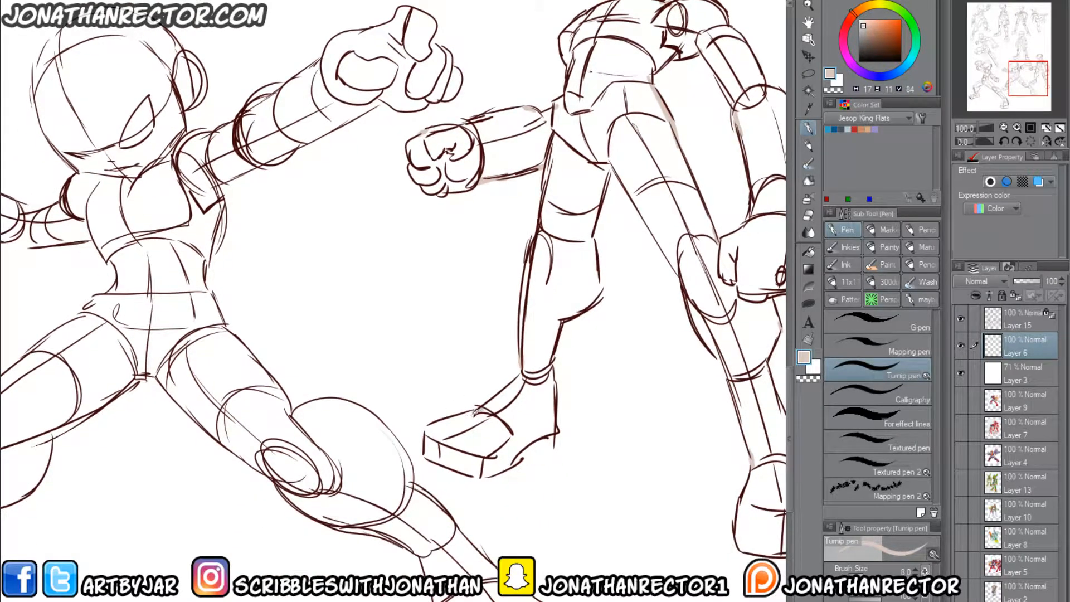
left_click_drag(475, 413, 466, 414)
mouse_move(424, 450)
left_mouse_down()
mouse_move(478, 479)
mouse_move(519, 458)
left_mouse_up()
scroll(552, 379, "up", 3)
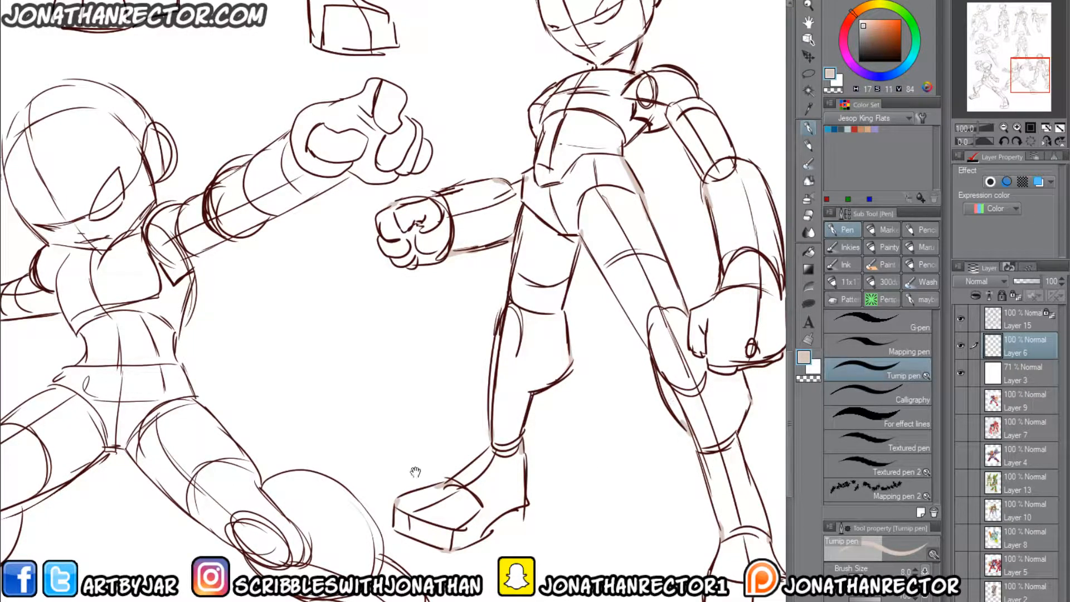
Step: Outline the punching figure's armpit, extended arm and forward fist in light beige on the layer beneath the line art
scroll(415, 472, "down", 5)
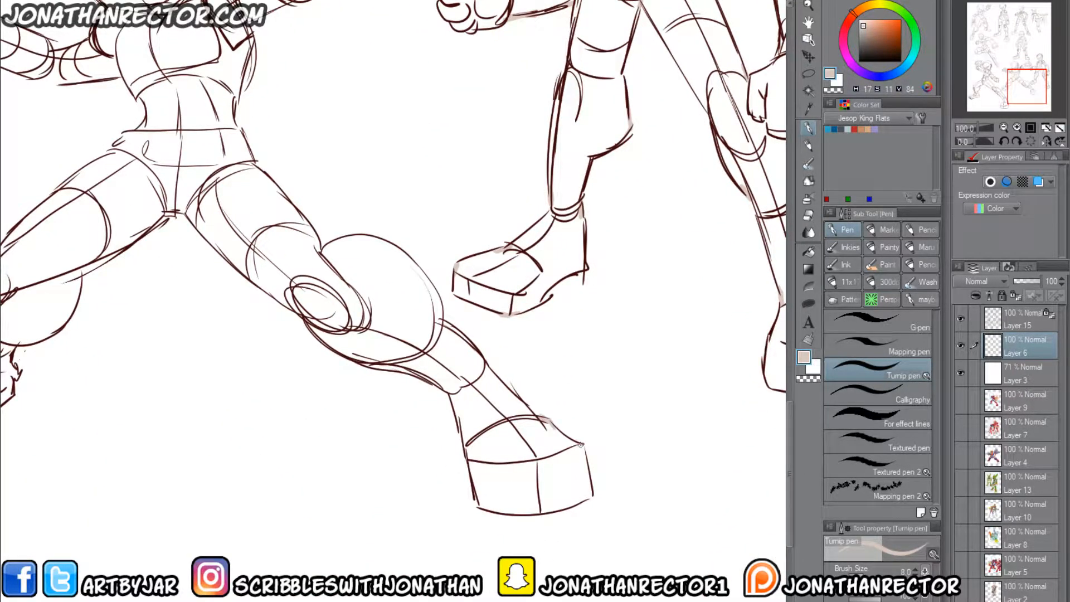
scroll(386, 404, "up", 2)
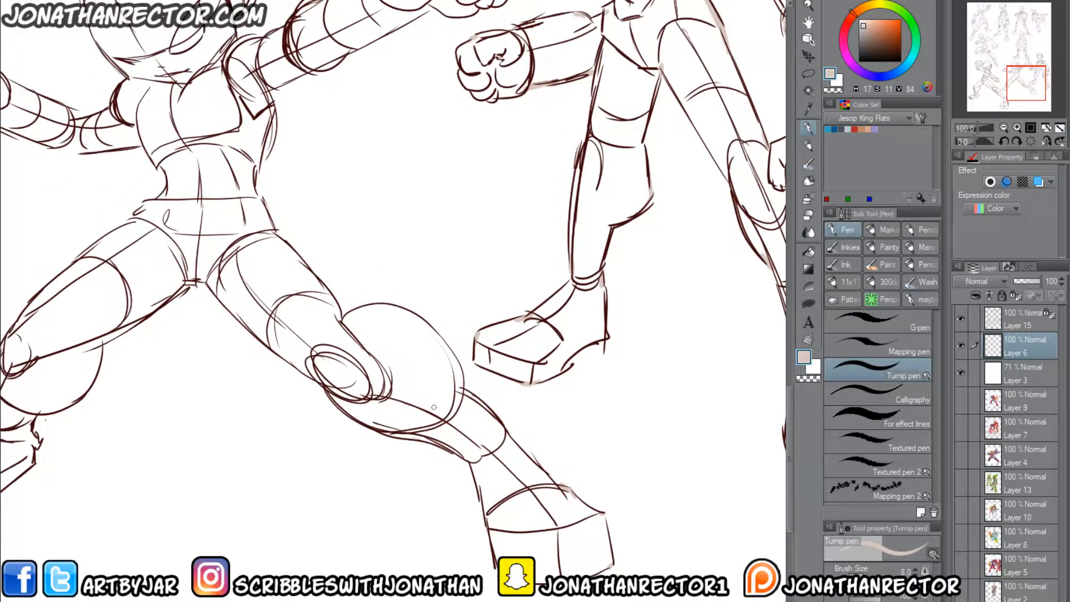
scroll(464, 476, "up", 4)
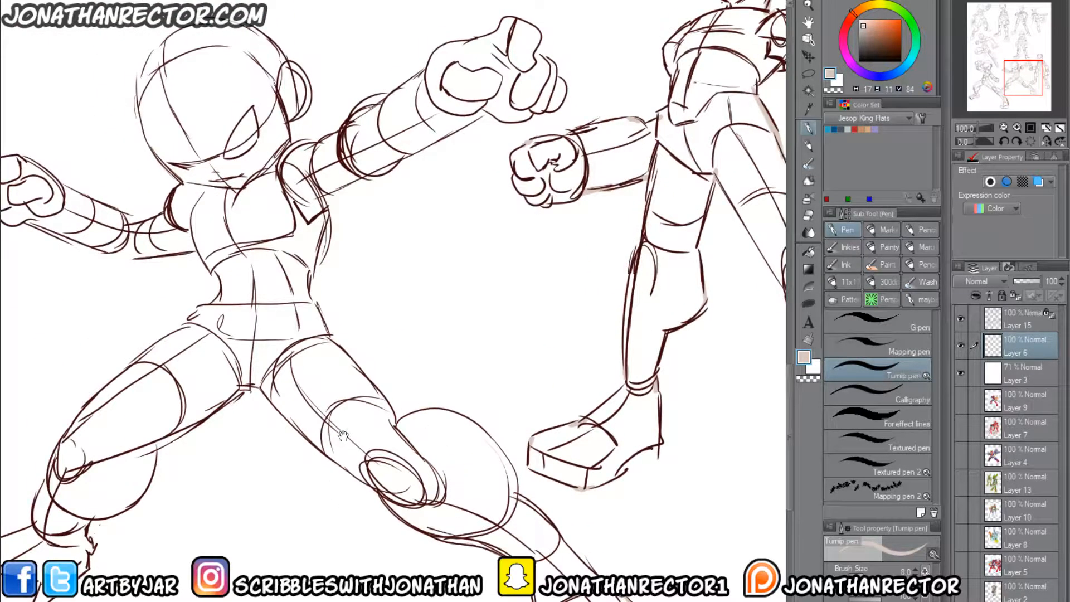
scroll(343, 435, "up", 2)
left_click_drag(366, 402, 361, 360)
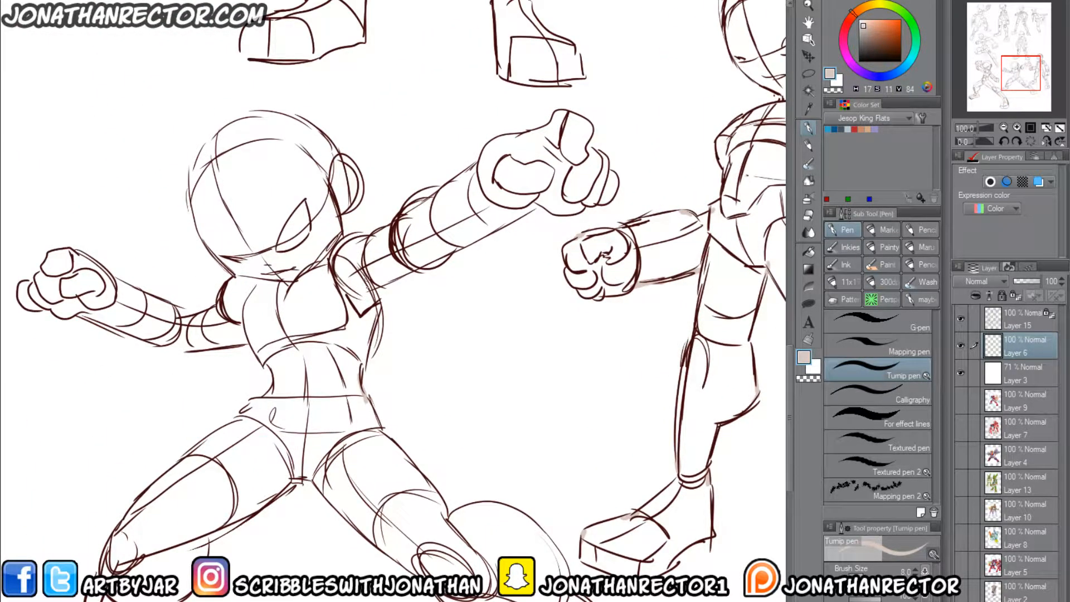
left_click_drag(377, 296, 384, 283)
left_click_drag(529, 213, 541, 202)
left_click_drag(598, 151, 588, 146)
Step: Trace the punching figure's head and the underside of its trailing arm in light beige
left_click_drag(297, 337, 408, 451)
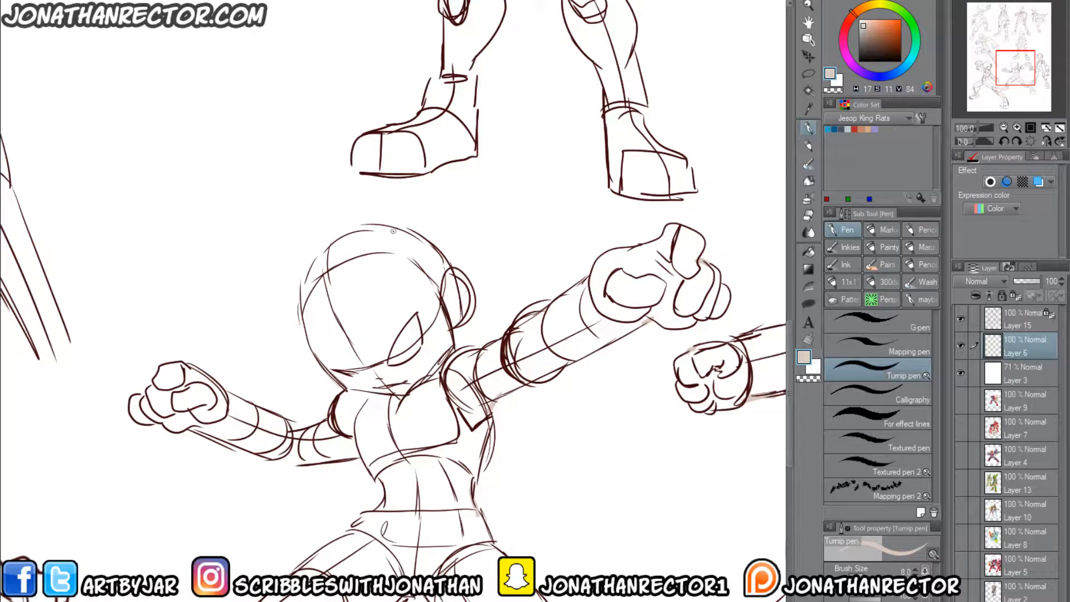
mouse_move(393, 231)
left_mouse_down()
mouse_move(338, 240)
mouse_move(304, 277)
mouse_move(329, 246)
mouse_move(301, 280)
mouse_move(305, 313)
left_mouse_up()
left_click_drag(245, 492, 323, 448)
left_click_drag(359, 374, 394, 388)
mouse_move(262, 387)
left_mouse_down()
mouse_move(377, 424)
mouse_move(440, 414)
left_mouse_up()
Step: Add light beige outline strokes to the punching figure's hip, bent-leg foot and crotch
mouse_move(271, 516)
left_mouse_down()
mouse_move(300, 455)
mouse_move(327, 292)
left_mouse_up()
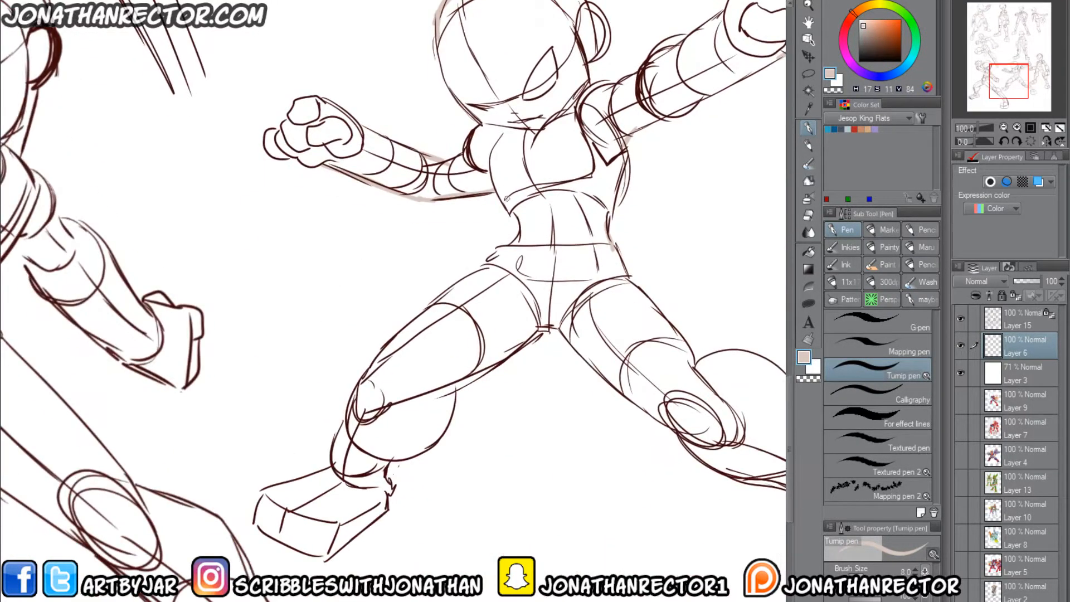
mouse_move(479, 270)
left_mouse_down()
mouse_move(509, 247)
mouse_move(422, 316)
left_mouse_up()
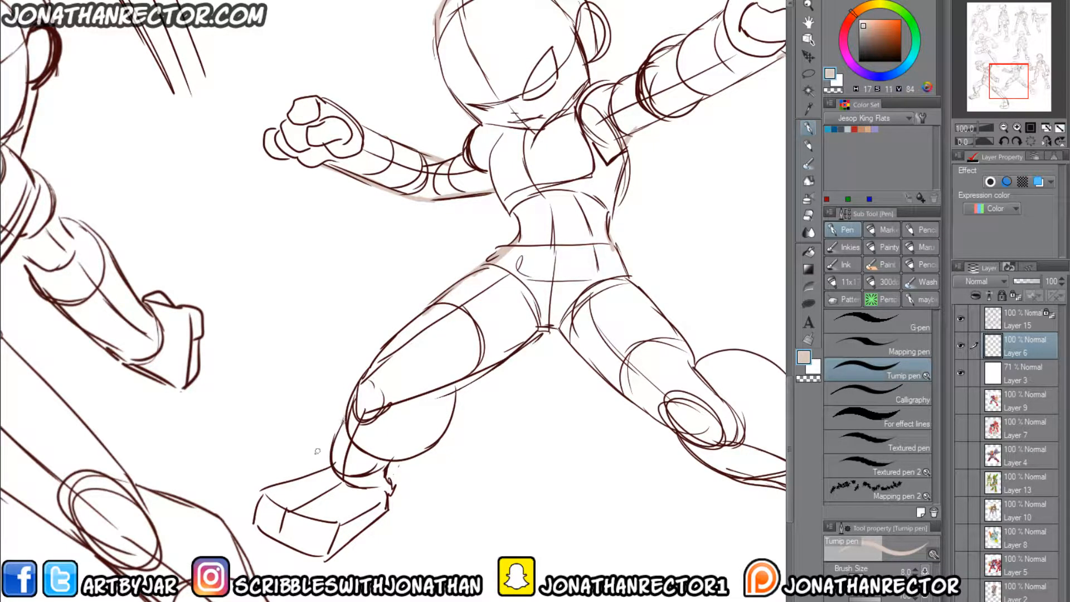
left_click_drag(263, 490, 254, 526)
left_click_drag(558, 327, 540, 324)
Step: Outline the open-handed lunging figure's rear ankle, inner thigh, front heel and sole in light beige
mouse_move(182, 532)
left_mouse_down()
mouse_move(310, 437)
mouse_move(399, 285)
left_mouse_up()
left_click_drag(484, 463, 497, 493)
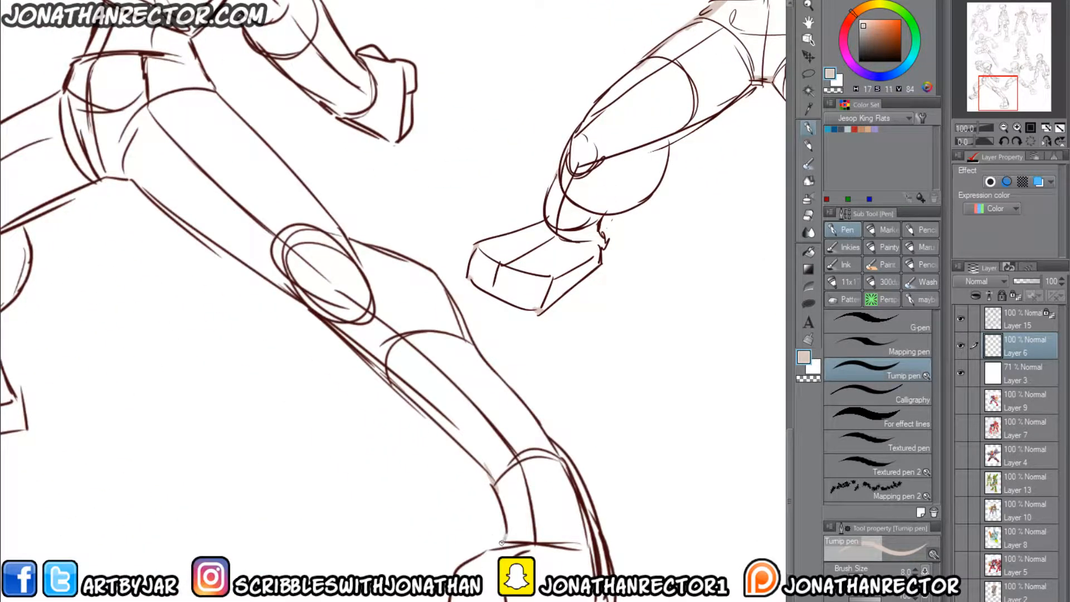
left_click_drag(507, 531, 499, 553)
left_click_drag(427, 464, 541, 578)
left_click_drag(293, 410, 412, 399)
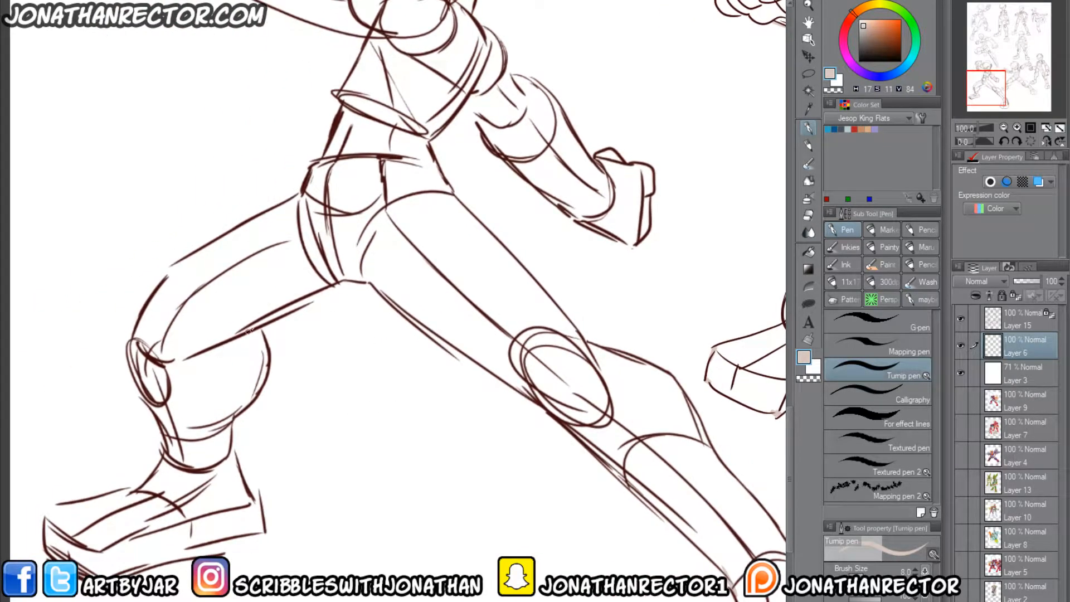
left_click_drag(288, 309, 330, 291)
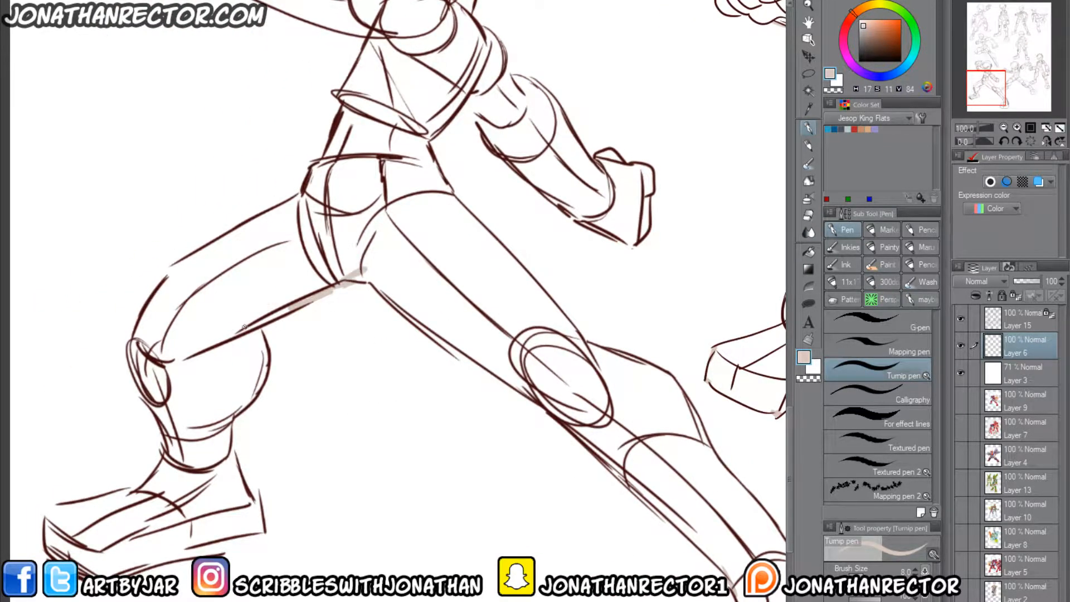
left_click_drag(245, 326, 402, 278)
left_click_drag(383, 393, 385, 415)
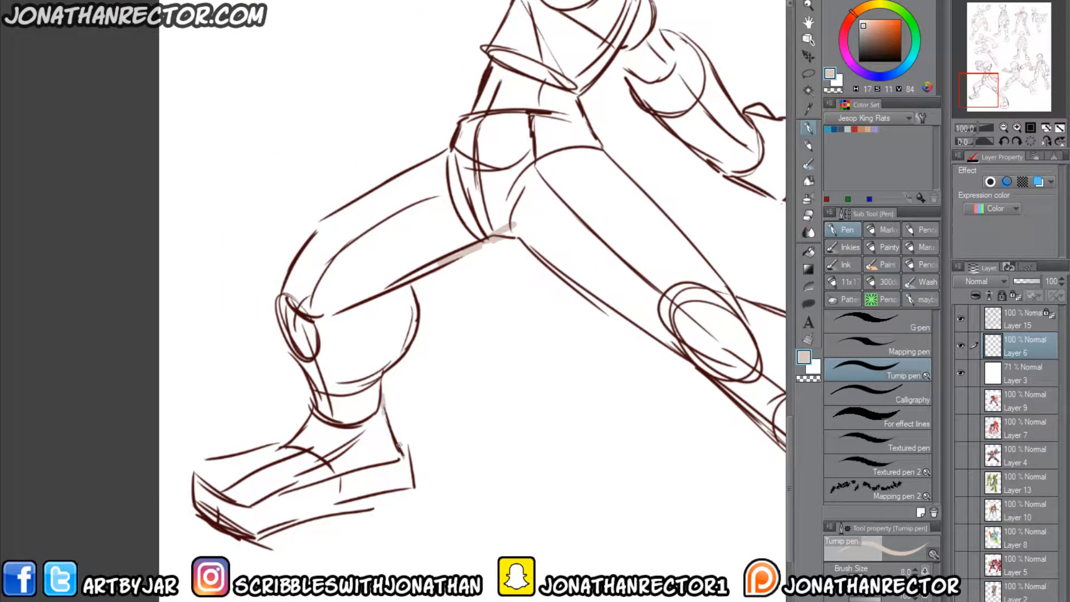
left_click_drag(412, 488, 316, 514)
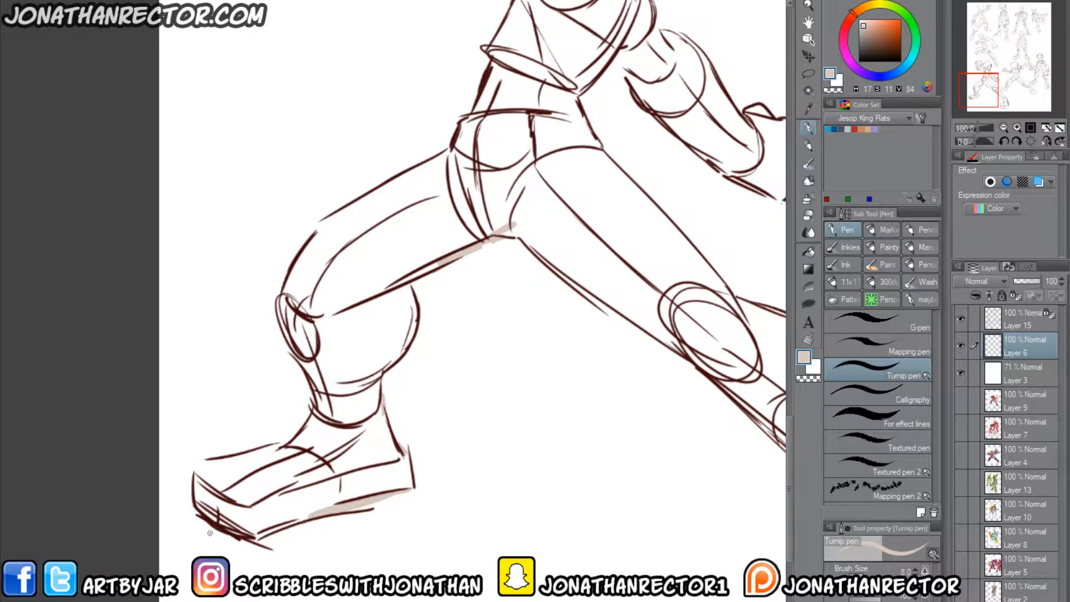
Step: Trace the open-handed lunging figure's hip, head, and lowered arm with its fist in light beige
left_click_drag(299, 428, 317, 496)
left_click_drag(330, 338, 299, 422)
mouse_move(395, 341)
left_mouse_down()
mouse_move(309, 469)
mouse_move(344, 436)
left_mouse_up()
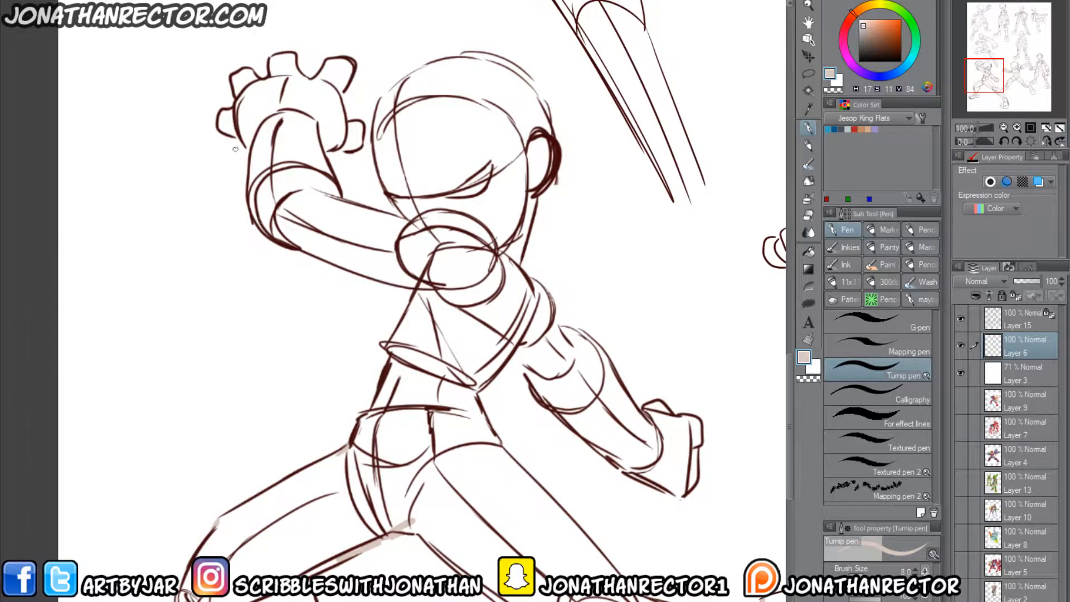
mouse_move(380, 113)
left_mouse_down()
mouse_move(410, 70)
mouse_move(471, 53)
mouse_move(529, 77)
mouse_move(552, 138)
left_mouse_up()
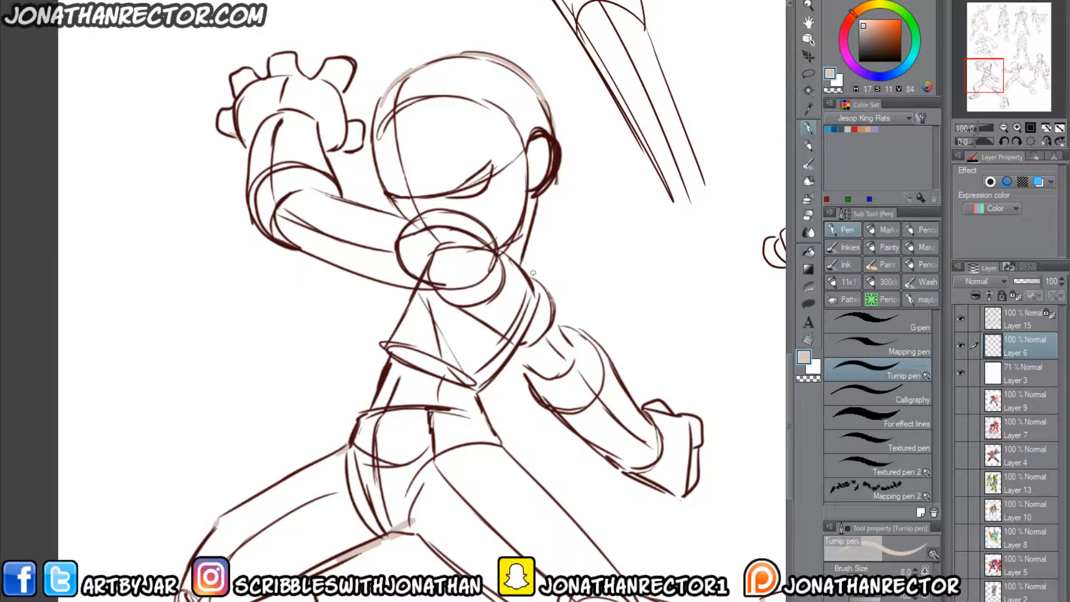
left_click_drag(519, 346, 524, 371)
left_click_drag(612, 464, 636, 476)
left_click_drag(576, 329, 552, 327)
Step: Rough in the leaping figure's cut-off foot on the extended leg and outline its tucked foot and bent knee in light beige
left_click_drag(738, 248, 281, 367)
mouse_move(154, 222)
left_mouse_down()
mouse_move(461, 528)
mouse_move(396, 417)
left_mouse_up()
mouse_move(483, 486)
left_mouse_down()
mouse_move(465, 506)
mouse_move(479, 542)
left_mouse_up()
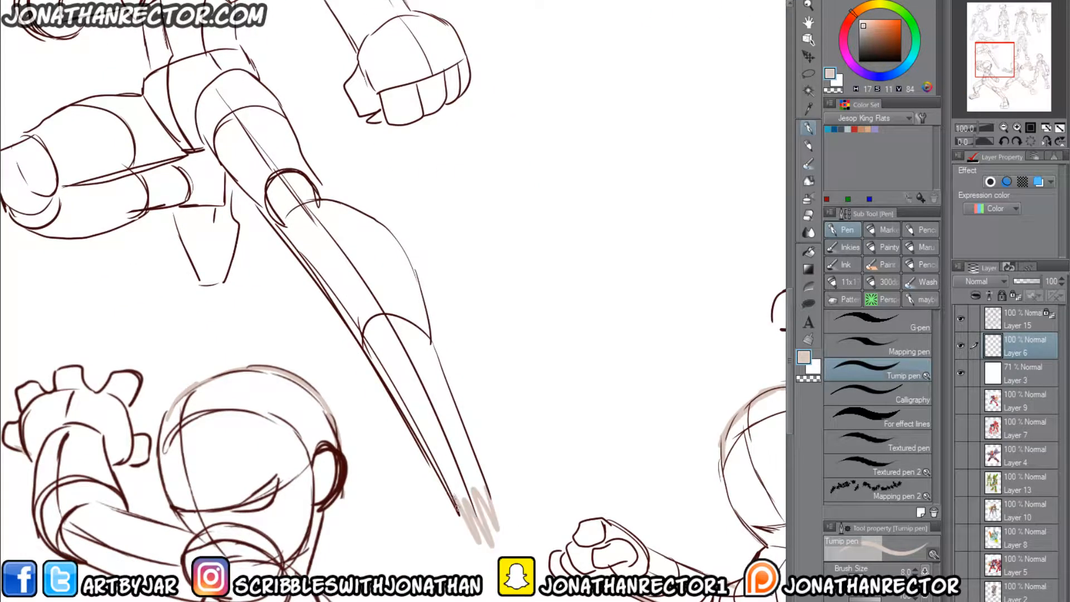
left_click_drag(453, 496, 463, 523)
mouse_move(161, 287)
left_mouse_down()
mouse_move(303, 457)
mouse_move(346, 464)
left_mouse_up()
left_click_drag(358, 390, 362, 401)
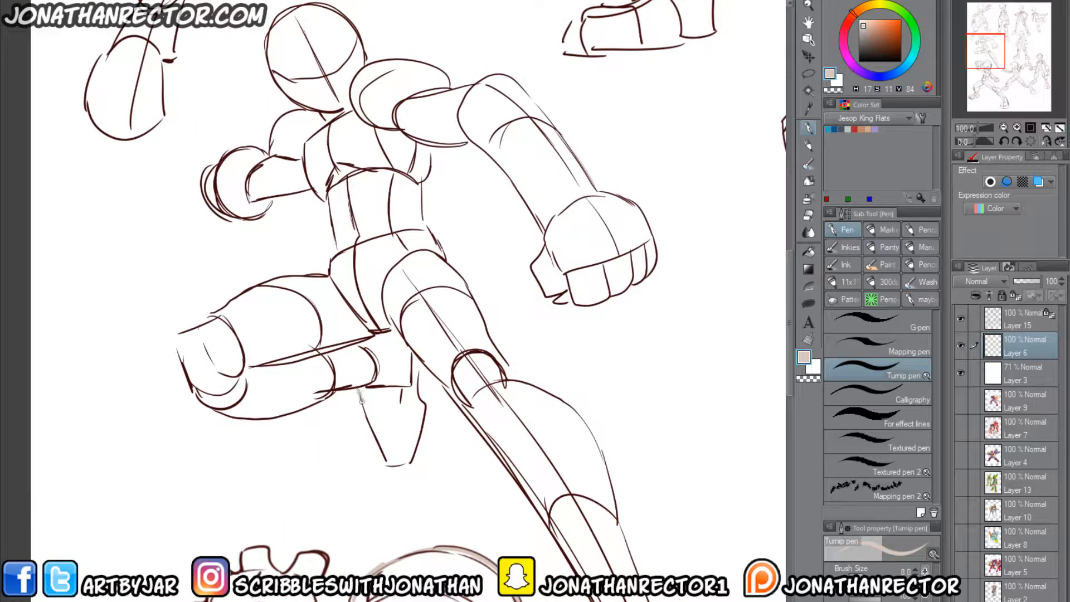
left_click_drag(386, 462, 412, 460)
left_click_drag(418, 385, 412, 355)
mouse_move(201, 399)
left_mouse_down()
mouse_move(174, 339)
mouse_move(184, 330)
mouse_move(226, 348)
left_mouse_up()
Step: Outline the leaping figure's waist, far hand and large forearm in light beige
left_click_drag(302, 321, 322, 381)
left_click_drag(361, 348, 340, 280)
left_click_drag(276, 301, 296, 296)
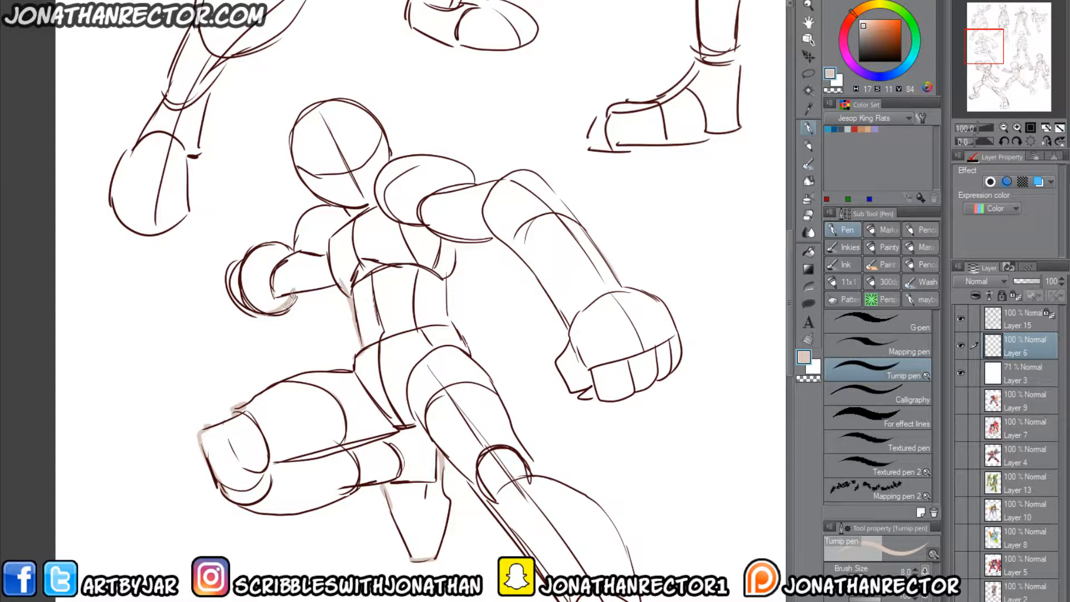
mouse_move(529, 172)
left_mouse_down()
mouse_move(560, 202)
mouse_move(542, 184)
left_mouse_up()
Step: Trace both feet and ankles of the small front-facing standing figure in light beige
left_click_drag(483, 448, 183, 338)
left_click_drag(501, 506, 161, 337)
left_click_drag(347, 330, 308, 428)
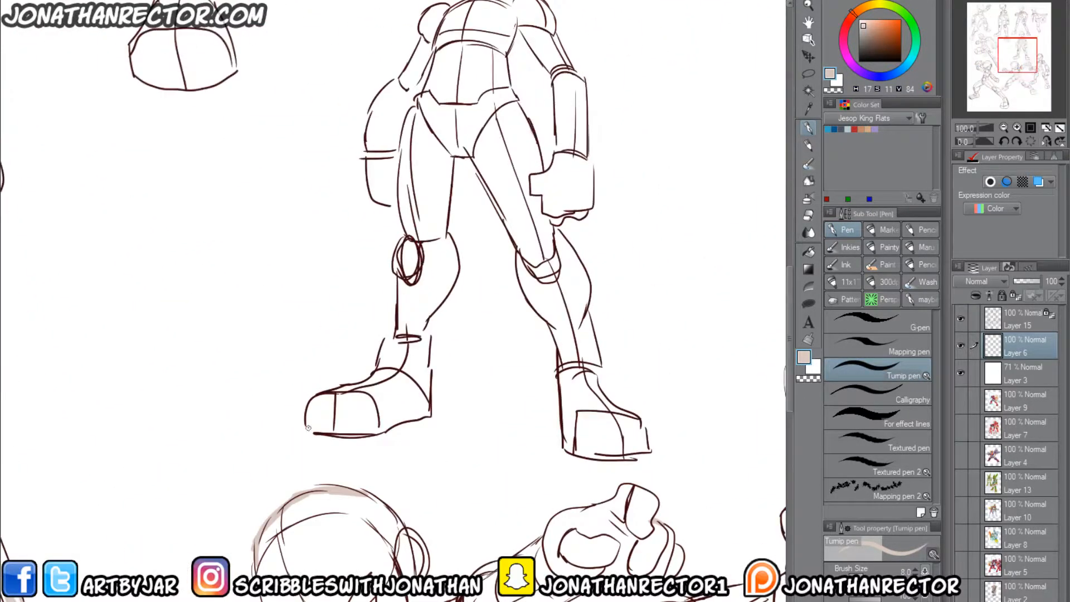
mouse_move(430, 348)
left_mouse_down()
mouse_move(431, 318)
mouse_move(430, 381)
left_mouse_up()
left_click_drag(447, 204, 432, 296)
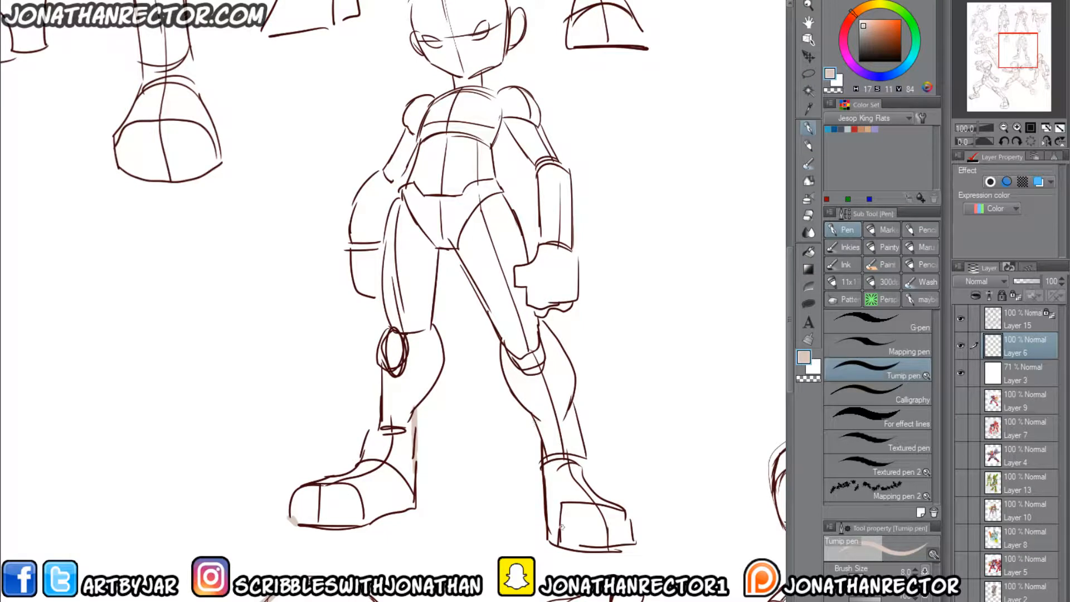
left_click_drag(625, 518, 630, 533)
mouse_move(580, 457)
left_mouse_down()
mouse_move(583, 476)
mouse_move(579, 436)
left_mouse_up()
Step: Outline the front-facing standing figure's waist, shoulder, and the arm with the closed fist in light beige
left_click_drag(533, 303, 539, 408)
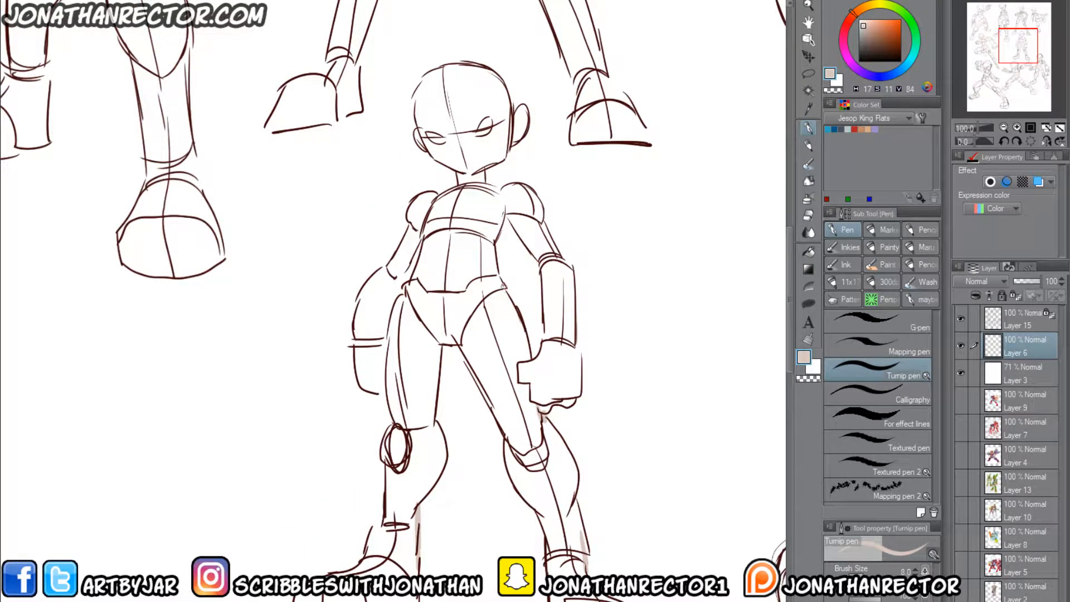
left_click_drag(506, 292, 498, 277)
left_click_drag(501, 212, 514, 228)
mouse_move(545, 319)
left_mouse_down()
mouse_move(543, 341)
mouse_move(579, 351)
left_mouse_up()
mouse_move(551, 289)
left_mouse_down()
mouse_move(561, 355)
mouse_move(582, 337)
mouse_move(569, 319)
left_mouse_up()
left_click_drag(518, 256, 496, 253)
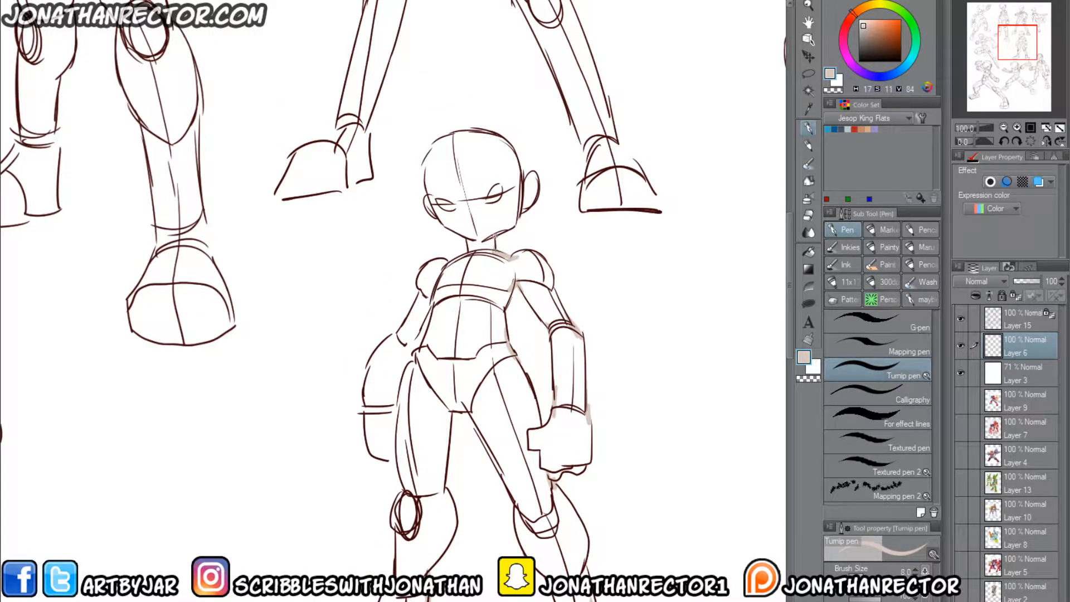
Step: Add light beige outline to the front-facing standing figure's head, its other forearm and hand, and the ankle below
left_click_drag(438, 138, 425, 176)
left_click_drag(351, 427, 399, 363)
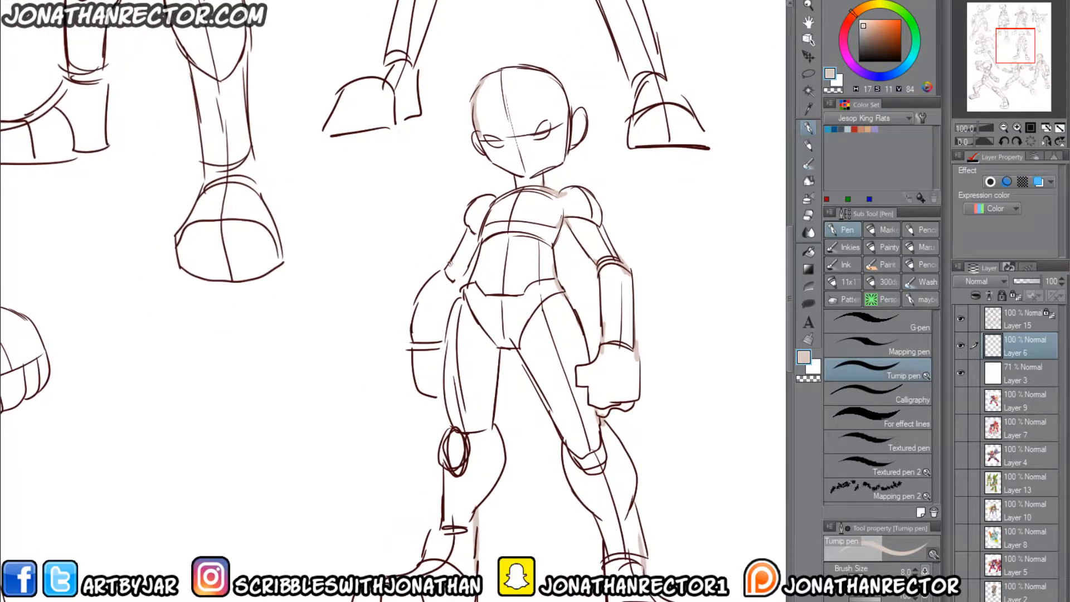
left_click_drag(416, 319, 412, 359)
left_click_drag(423, 387, 450, 399)
left_click_drag(442, 519, 428, 538)
Step: Rough in the kicking figure's missing raised foot and outline its supporting leg and raised knee in light beige
mouse_move(552, 491)
left_mouse_down()
mouse_move(518, 478)
mouse_move(189, 443)
left_mouse_up()
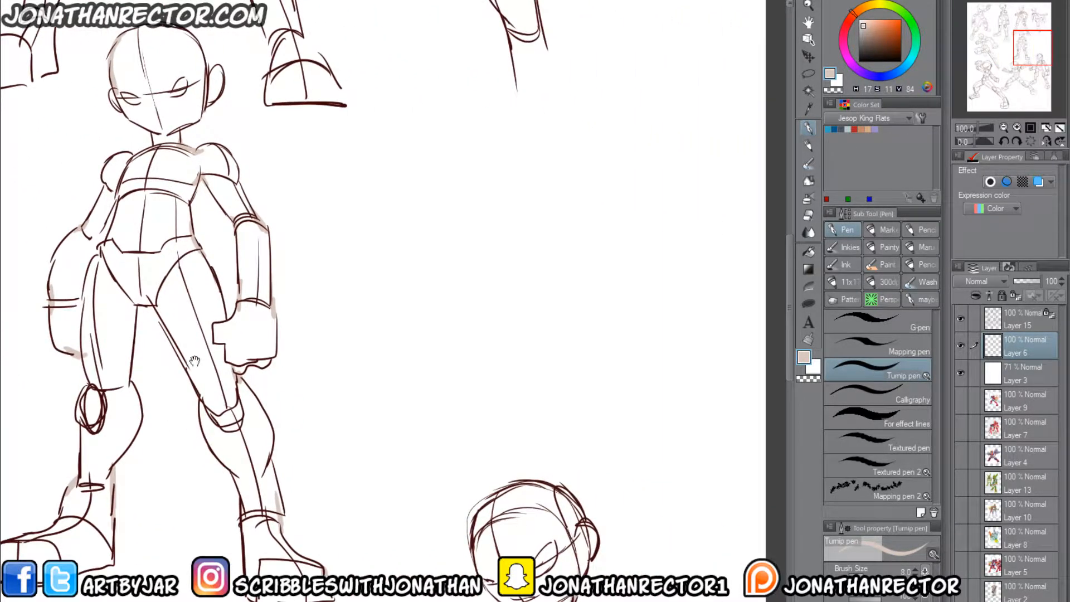
mouse_move(399, 260)
left_mouse_down()
mouse_move(442, 449)
mouse_move(438, 601)
left_mouse_up()
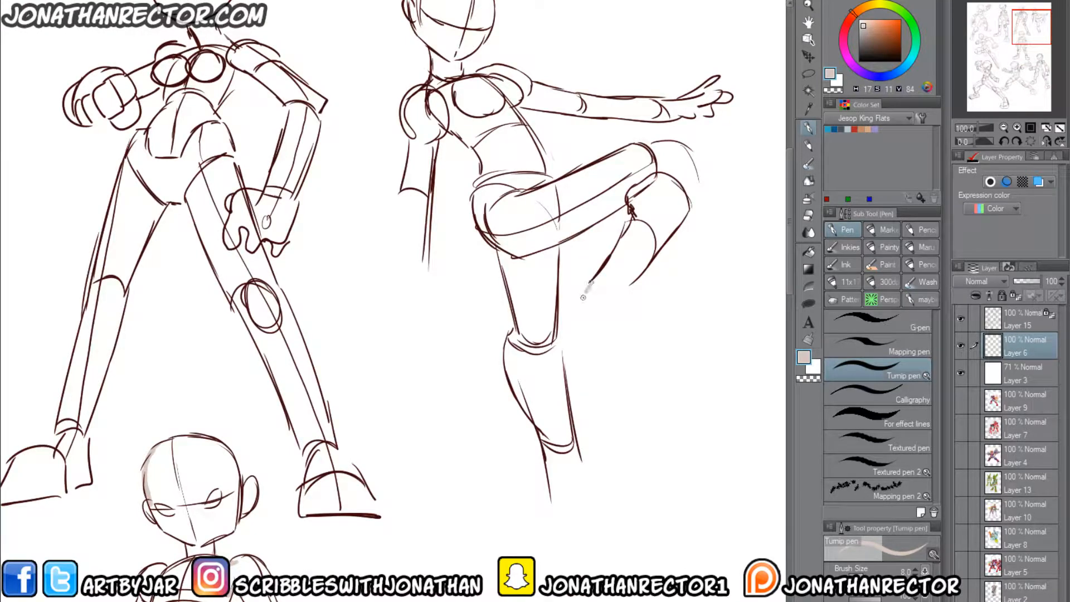
mouse_move(583, 284)
left_mouse_down()
mouse_move(613, 303)
mouse_move(638, 281)
left_mouse_up()
mouse_move(583, 433)
left_mouse_down()
mouse_move(585, 497)
mouse_move(562, 537)
mouse_move(550, 485)
left_mouse_up()
left_click_drag(490, 417, 454, 595)
left_click_drag(523, 505, 528, 532)
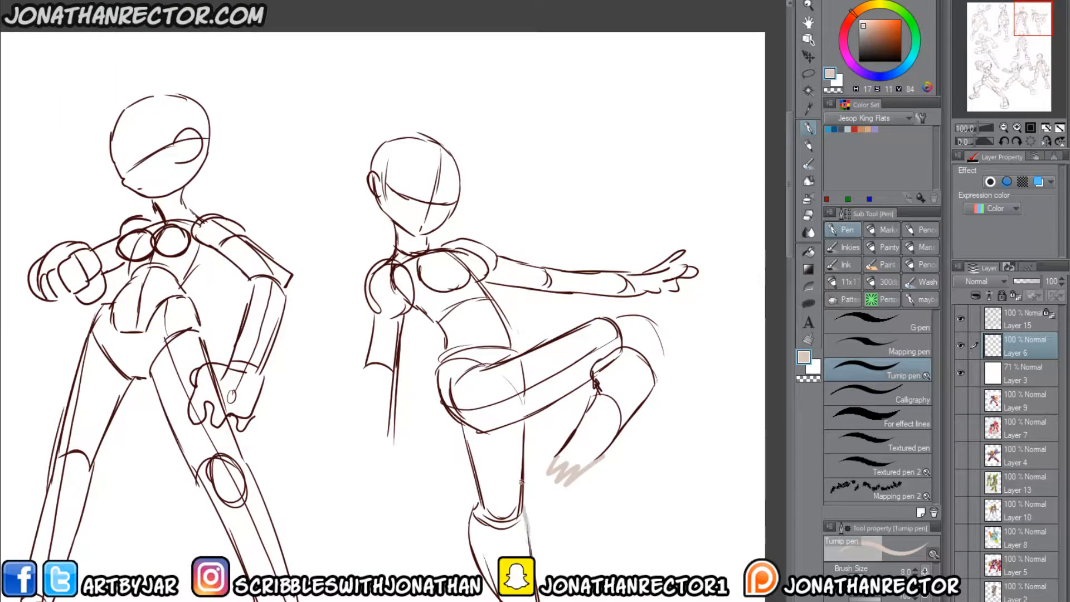
left_click_drag(525, 407, 524, 423)
mouse_move(597, 318)
left_mouse_down()
mouse_move(644, 316)
mouse_move(661, 375)
mouse_move(654, 389)
left_mouse_up()
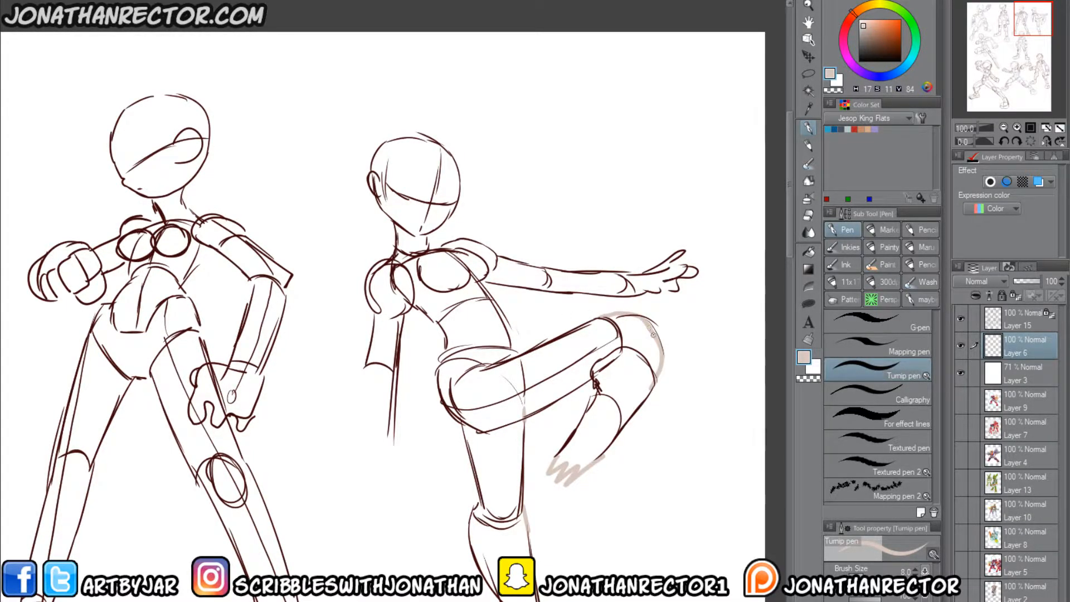
Step: Trace the kicking figure's torso side, outstretched hand, neck, jaw and top of the head in light beige
left_click_drag(434, 408, 454, 437)
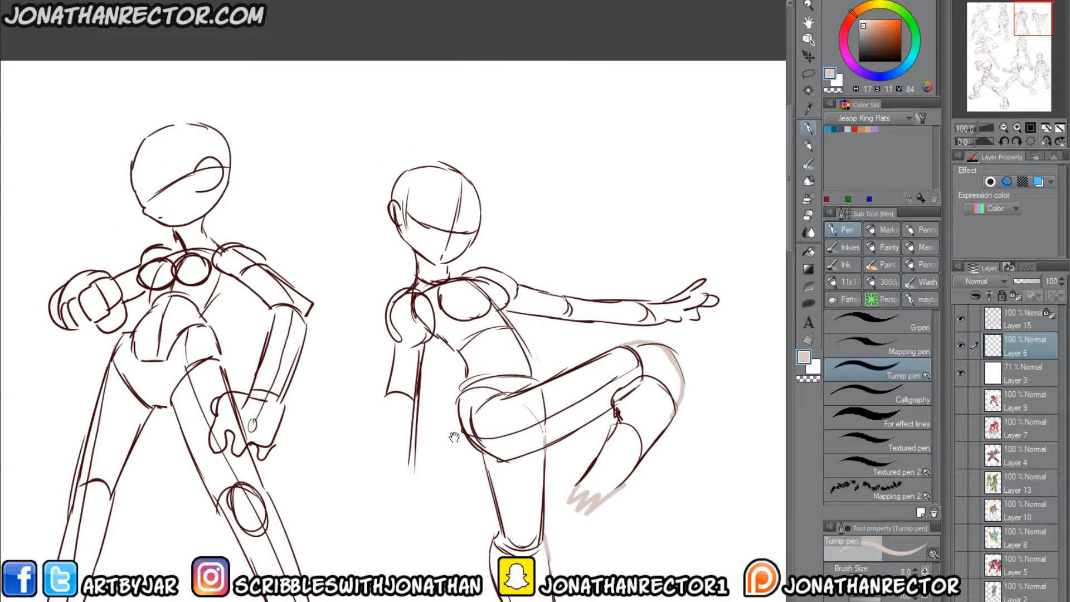
left_click_drag(530, 368, 503, 308)
left_click_drag(677, 320, 698, 292)
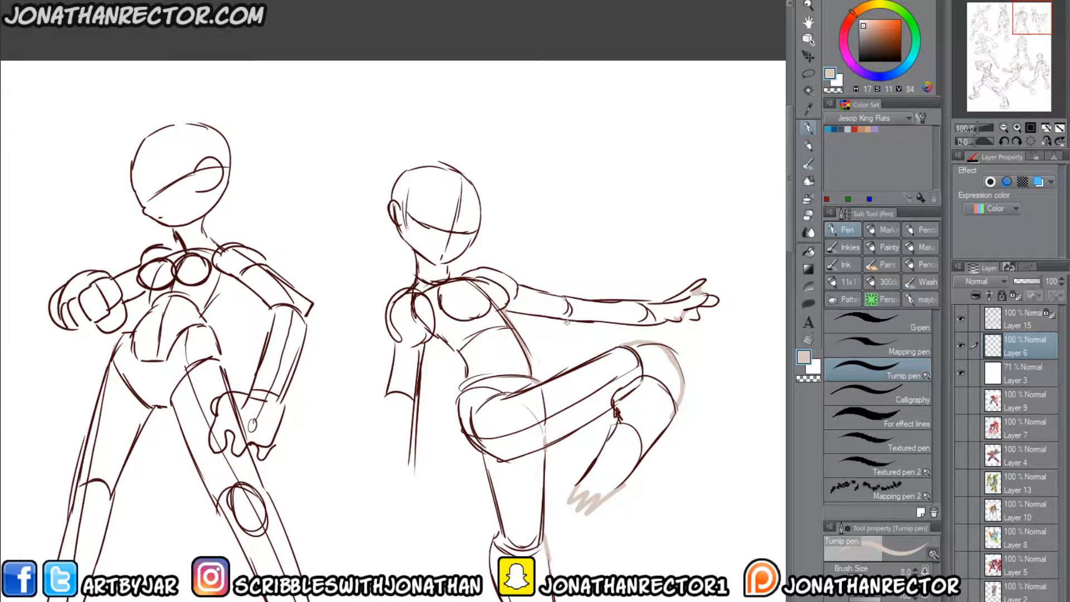
left_click_drag(448, 260, 446, 279)
left_click_drag(474, 238, 467, 248)
left_click_drag(454, 170, 422, 169)
Step: Sketch the kicking figure's missing lowered hand and forearm and outline its waist in light beige
left_click_drag(398, 269, 434, 191)
mouse_move(430, 264)
left_mouse_down()
mouse_move(415, 348)
mouse_move(426, 401)
mouse_move(445, 392)
mouse_move(451, 344)
left_mouse_up()
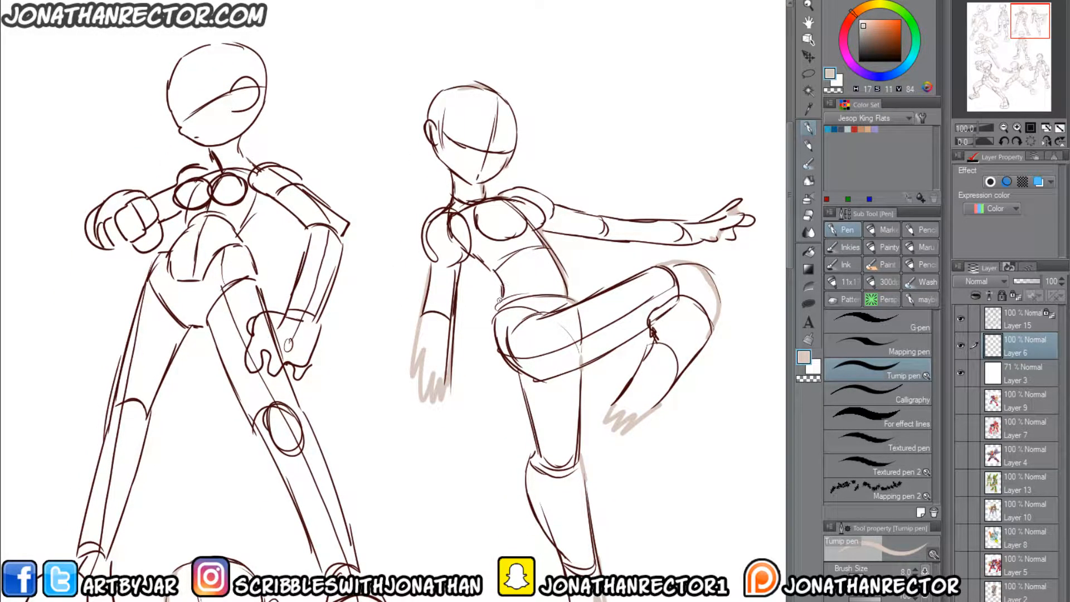
left_click_drag(496, 275, 466, 252)
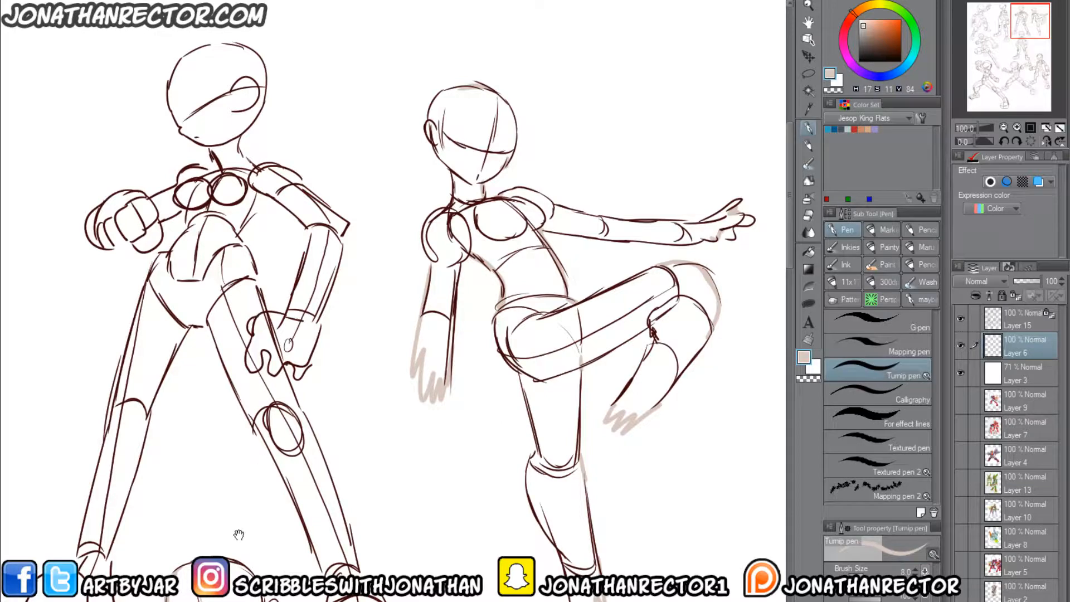
Step: Outline the wide-stance standing figure's knee, hip hand, waist and bent arm in light beige
left_click_drag(237, 534, 316, 457)
mouse_move(472, 541)
left_mouse_down()
mouse_move(428, 468)
mouse_move(406, 530)
left_mouse_up()
left_click_drag(390, 440, 410, 506)
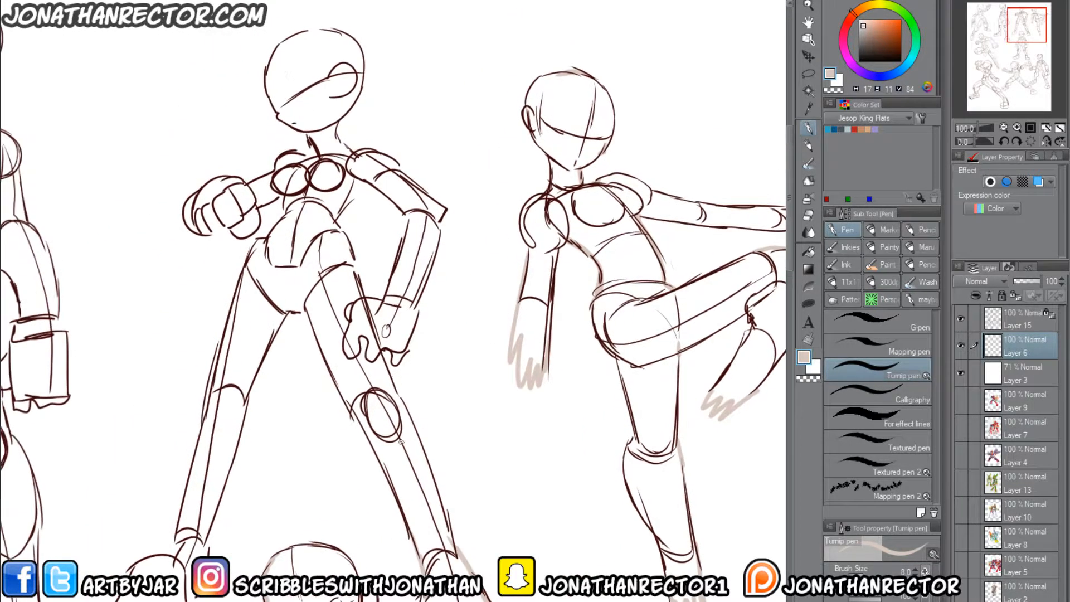
mouse_move(397, 385)
left_mouse_down()
mouse_move(404, 406)
mouse_move(396, 395)
left_mouse_up()
mouse_move(386, 331)
left_mouse_down()
mouse_move(388, 395)
mouse_move(420, 365)
mouse_move(440, 256)
left_mouse_up()
left_click_drag(366, 358, 337, 263)
left_click_drag(404, 272, 400, 304)
Step: Trace the wide-stance figure's neck, top of the head, raised fist, and one foot and ankle in light beige
mouse_move(322, 333)
left_mouse_down()
mouse_move(346, 337)
mouse_move(460, 465)
left_mouse_up()
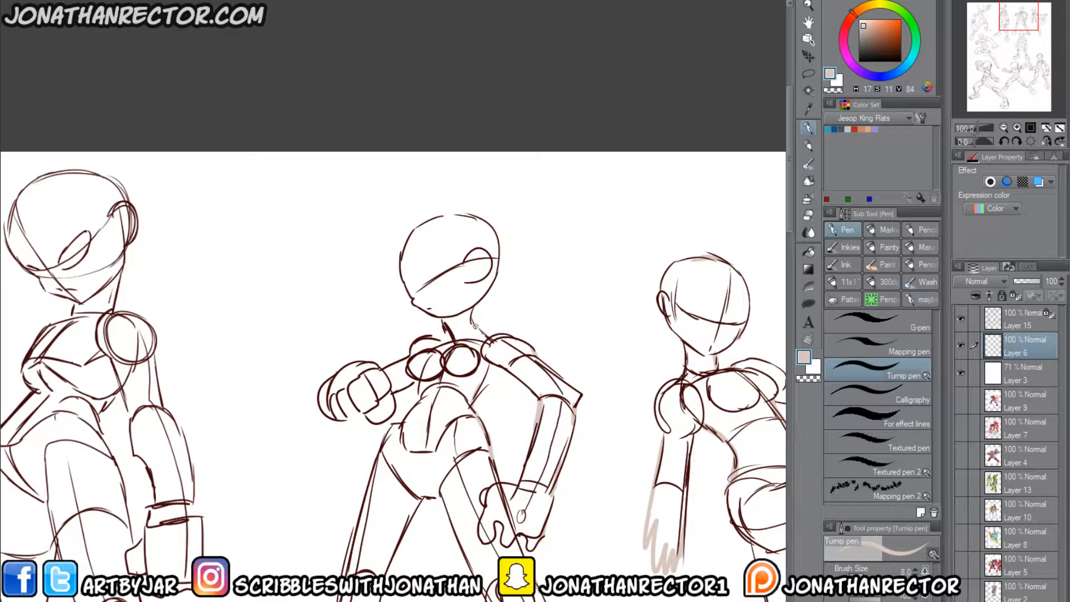
left_click_drag(475, 326, 485, 333)
left_click_drag(464, 217, 428, 222)
left_click_drag(385, 348, 468, 259)
left_click_drag(430, 331, 451, 331)
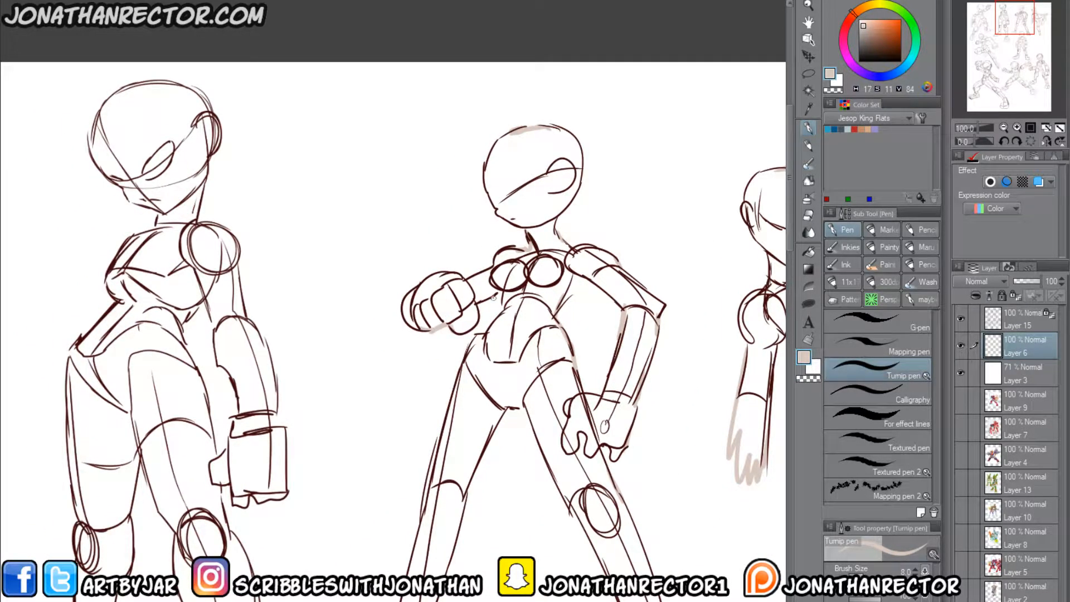
left_click_drag(452, 420, 488, 270)
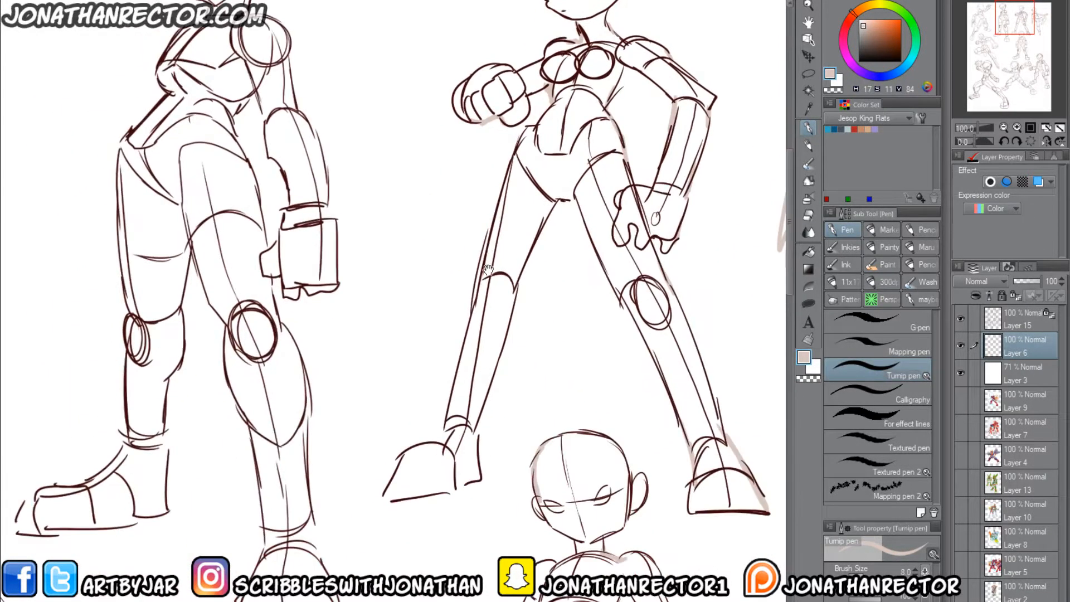
mouse_move(405, 454)
left_mouse_down()
mouse_move(389, 500)
mouse_move(473, 483)
left_mouse_up()
mouse_move(476, 428)
left_mouse_down()
mouse_move(477, 437)
mouse_move(481, 408)
left_mouse_up()
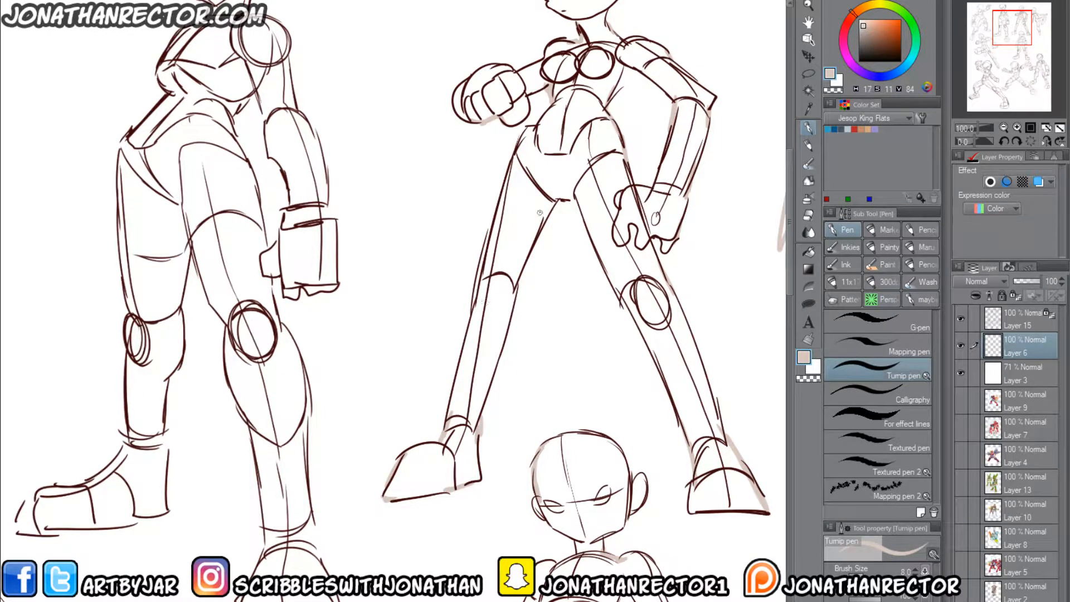
Step: Outline the side-turned standing figure's chin, hip, rear foot and lower leg in light beige
left_click_drag(320, 374, 549, 468)
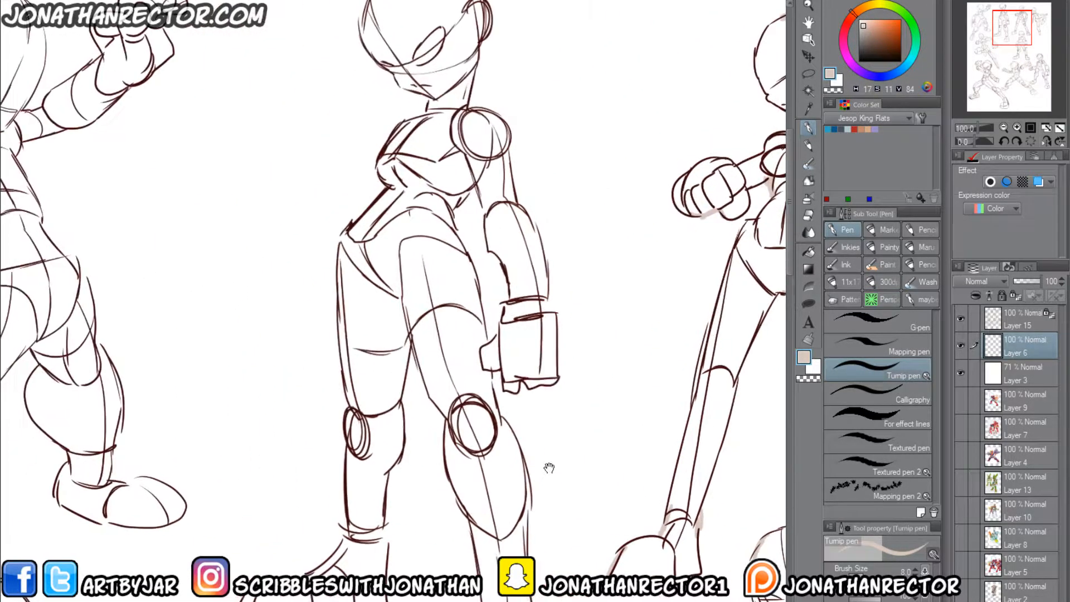
left_click_drag(433, 103, 457, 154)
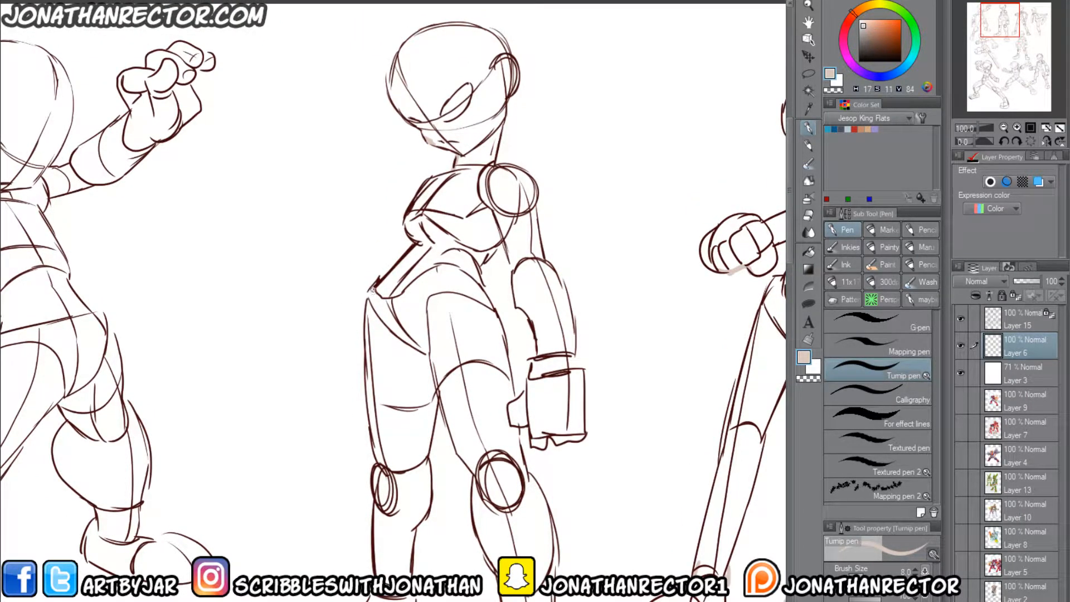
left_click_drag(367, 301, 367, 310)
left_click_drag(347, 478, 420, 265)
left_click_drag(446, 366, 444, 385)
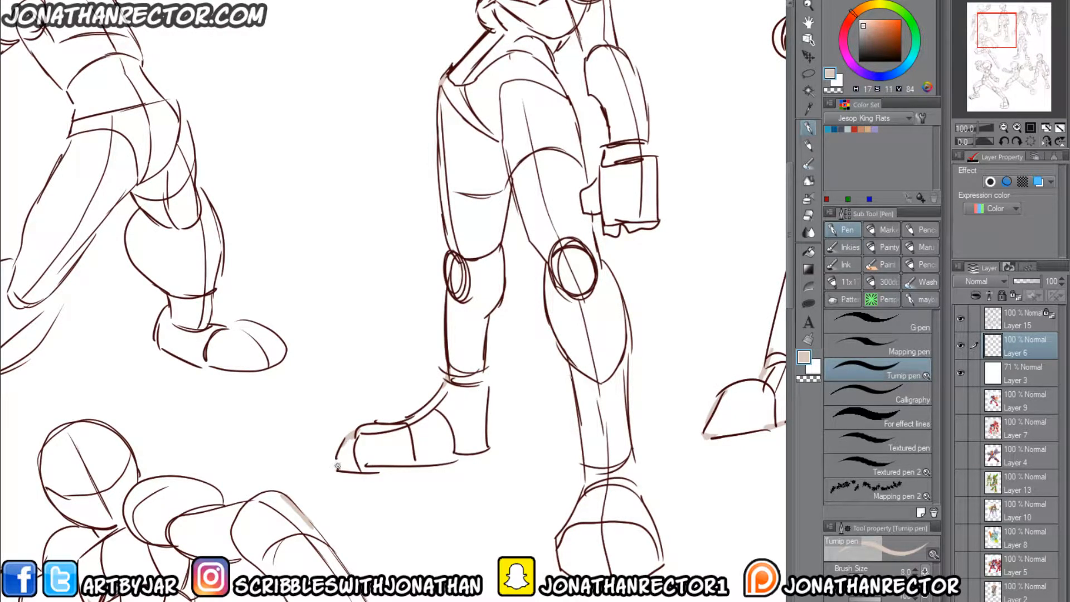
mouse_move(337, 465)
left_mouse_down()
mouse_move(383, 470)
mouse_move(485, 452)
left_mouse_up()
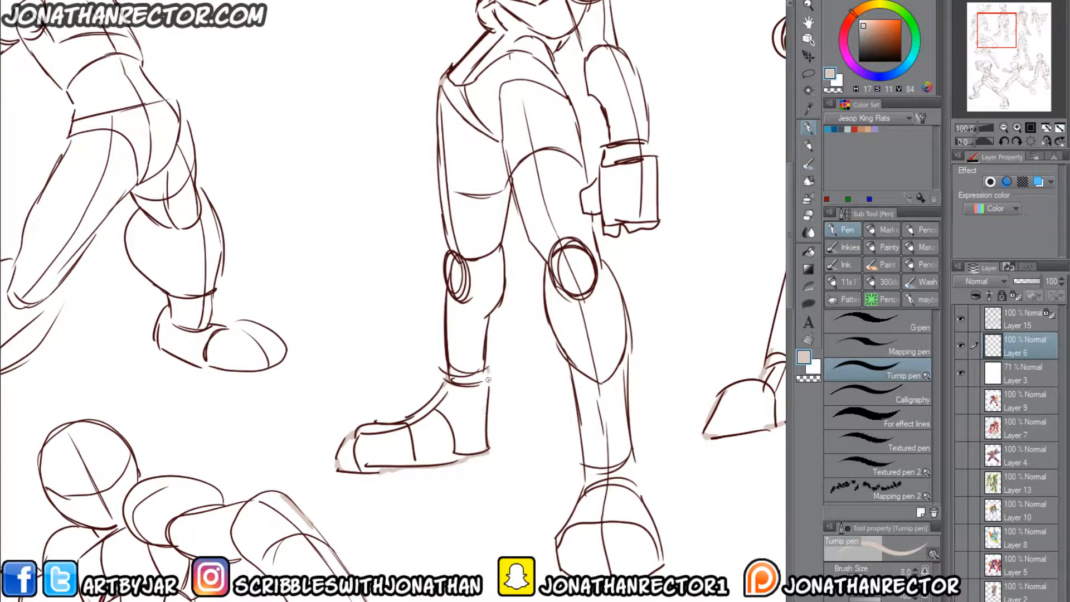
left_click_drag(488, 379, 486, 341)
Step: Trace the side-turned figure's front foot and calf, torso side, and hanging arm in light beige
left_click_drag(583, 481, 584, 489)
left_click_drag(661, 558, 657, 536)
mouse_move(644, 496)
left_mouse_down()
mouse_move(635, 458)
mouse_move(642, 494)
left_mouse_up()
left_click_drag(628, 339, 629, 365)
mouse_move(601, 227)
left_mouse_down()
mouse_move(587, 359)
mouse_move(586, 344)
mouse_move(596, 382)
mouse_move(586, 361)
left_mouse_up()
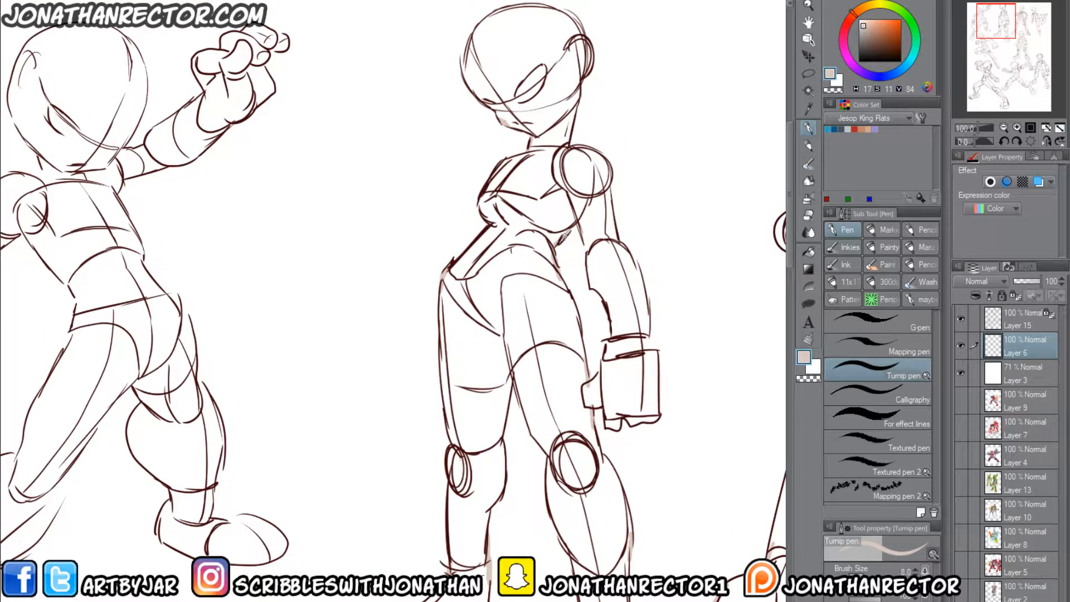
left_click_drag(579, 224, 588, 256)
left_click_drag(607, 307, 608, 361)
left_click_drag(647, 328, 650, 344)
mouse_move(638, 271)
left_mouse_down()
mouse_move(620, 241)
mouse_move(643, 358)
left_mouse_up()
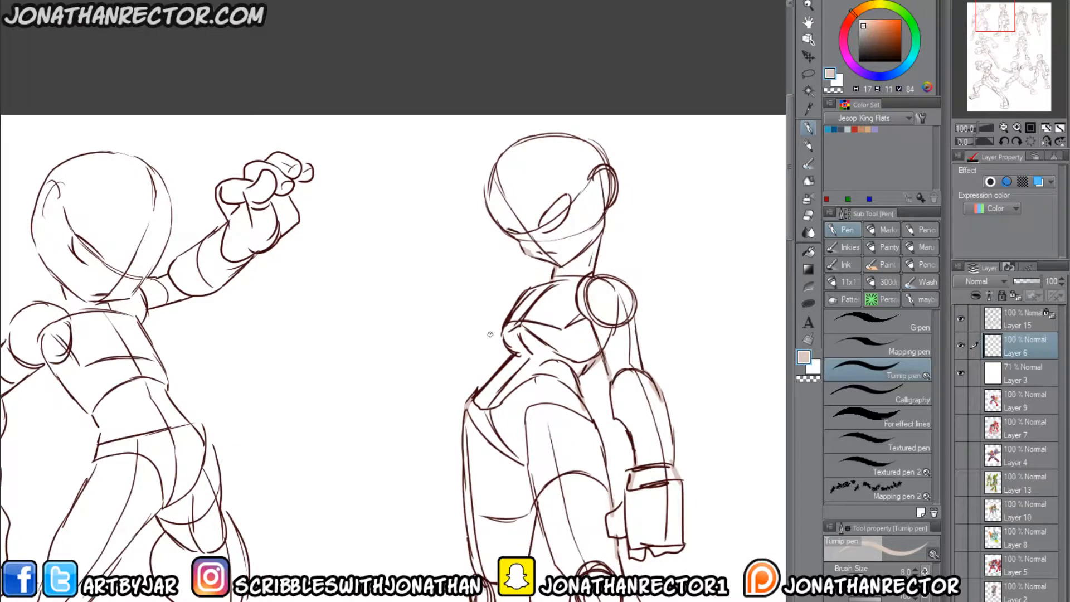
Step: Outline the reaching figure's raised fingertips, hip, rear leg and rear foot in light beige
left_click_drag(265, 492, 549, 430)
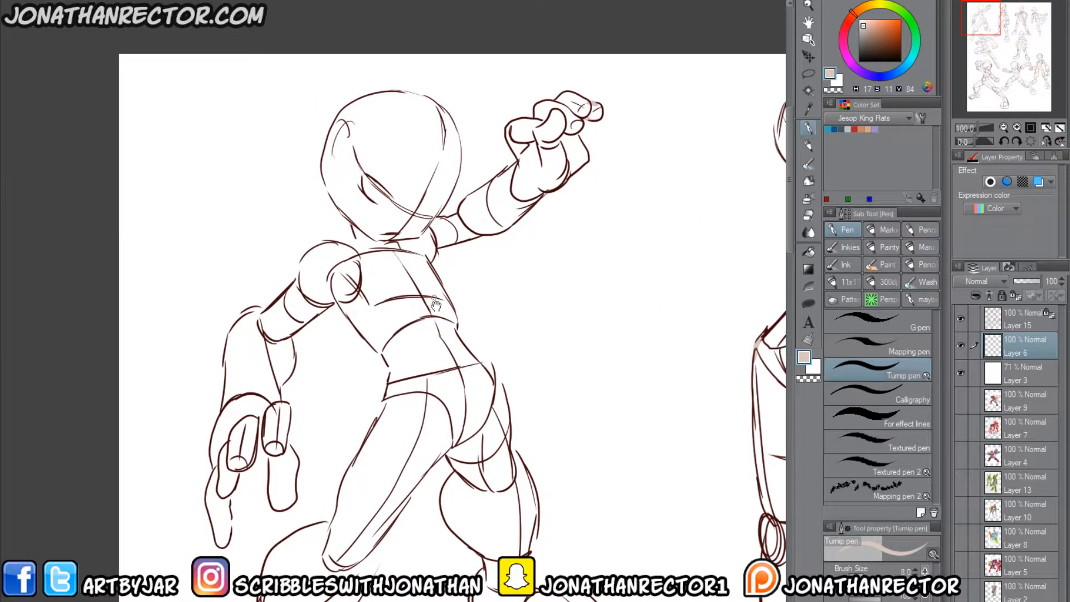
left_click_drag(435, 304, 434, 232)
mouse_move(503, 322)
left_mouse_down()
mouse_move(482, 294)
mouse_move(498, 314)
left_mouse_up()
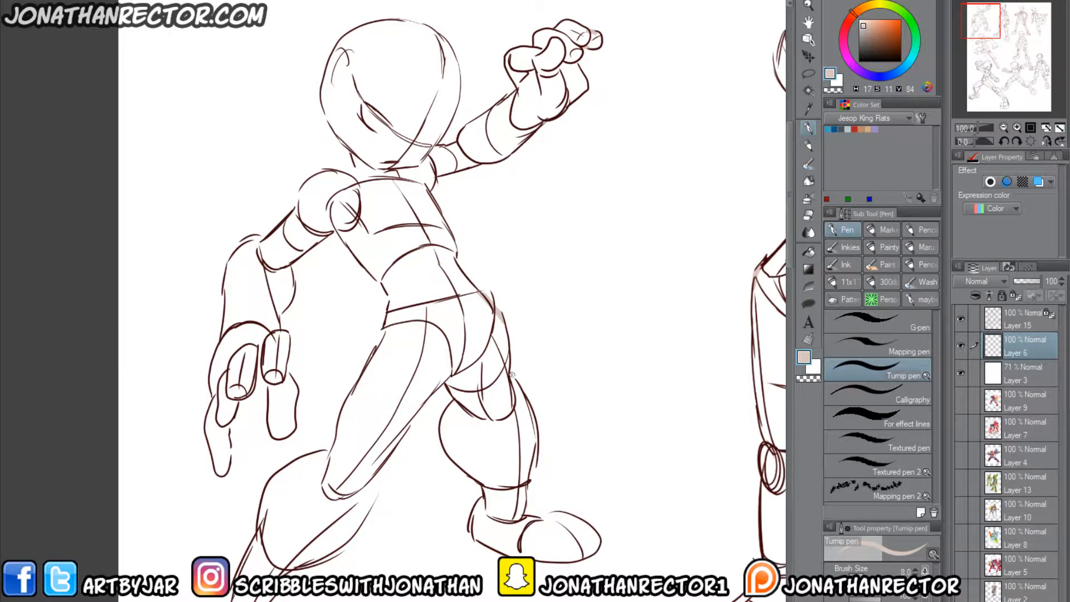
mouse_move(538, 457)
left_mouse_down()
mouse_move(526, 505)
mouse_move(571, 512)
left_mouse_up()
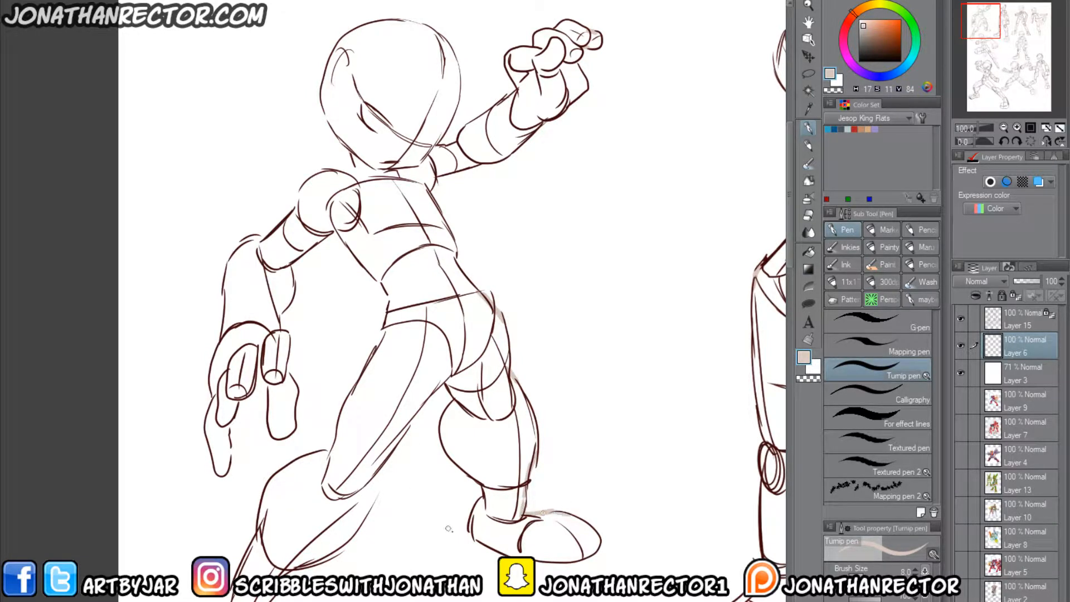
left_click_drag(533, 554, 504, 554)
Step: Trace the reaching figure's front lower leg, heel and the underside of its thigh in light beige
left_click_drag(336, 482, 478, 275)
mouse_move(532, 250)
left_mouse_down()
mouse_move(501, 321)
mouse_move(524, 279)
left_mouse_up()
mouse_move(453, 367)
left_mouse_down()
mouse_move(489, 295)
mouse_move(451, 326)
mouse_move(437, 382)
mouse_move(421, 395)
left_mouse_up()
left_click_drag(355, 404, 351, 442)
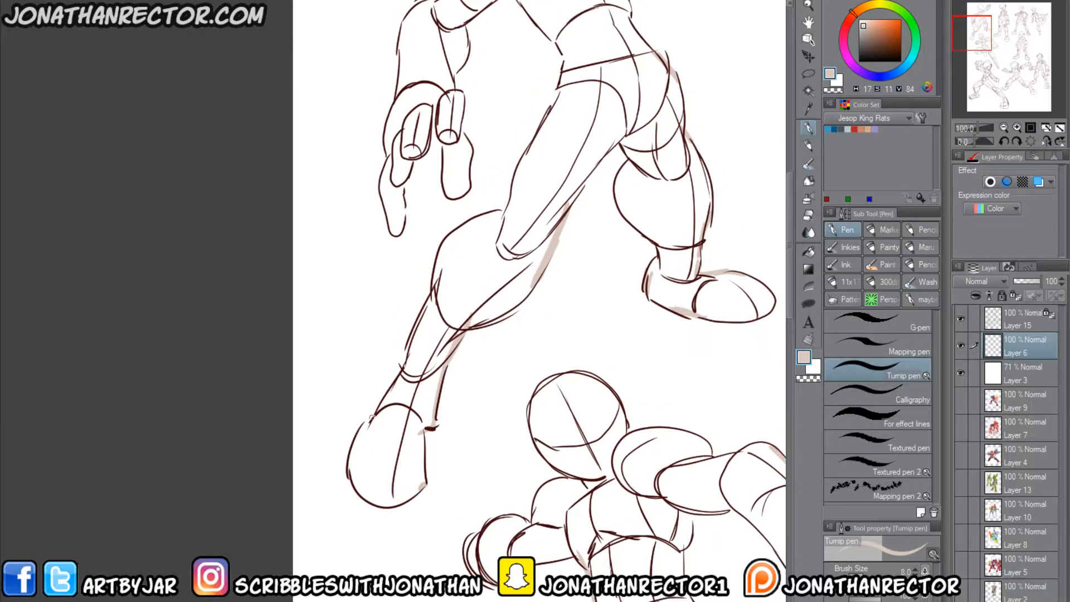
Step: Add light beige outline to the reaching figure's lowered hand, upper arm, neck and head
left_click_drag(421, 308, 450, 405)
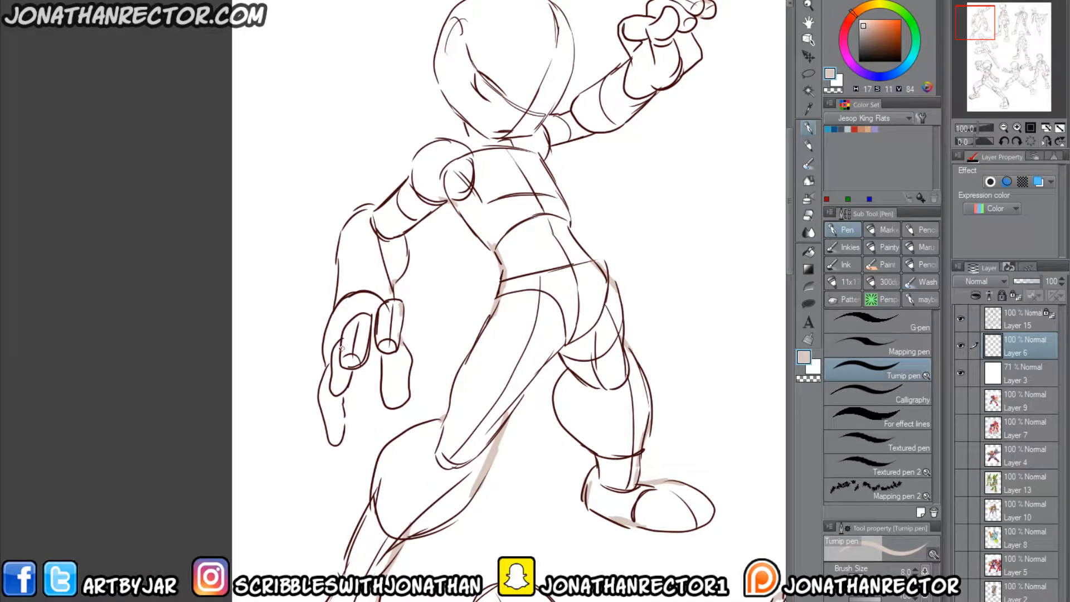
left_click_drag(324, 316, 333, 344)
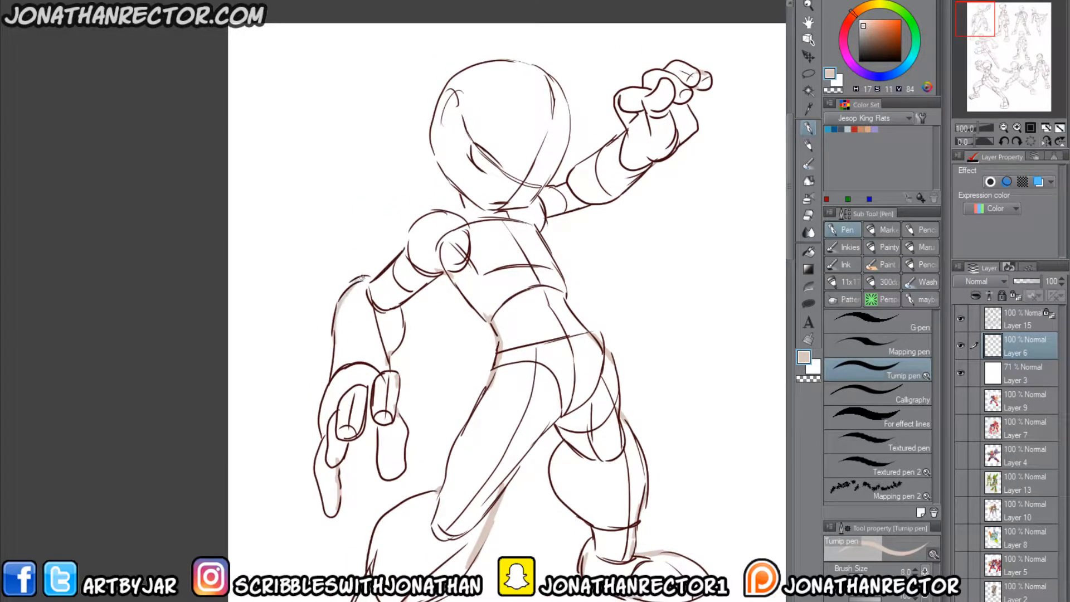
left_click_drag(382, 260, 376, 297)
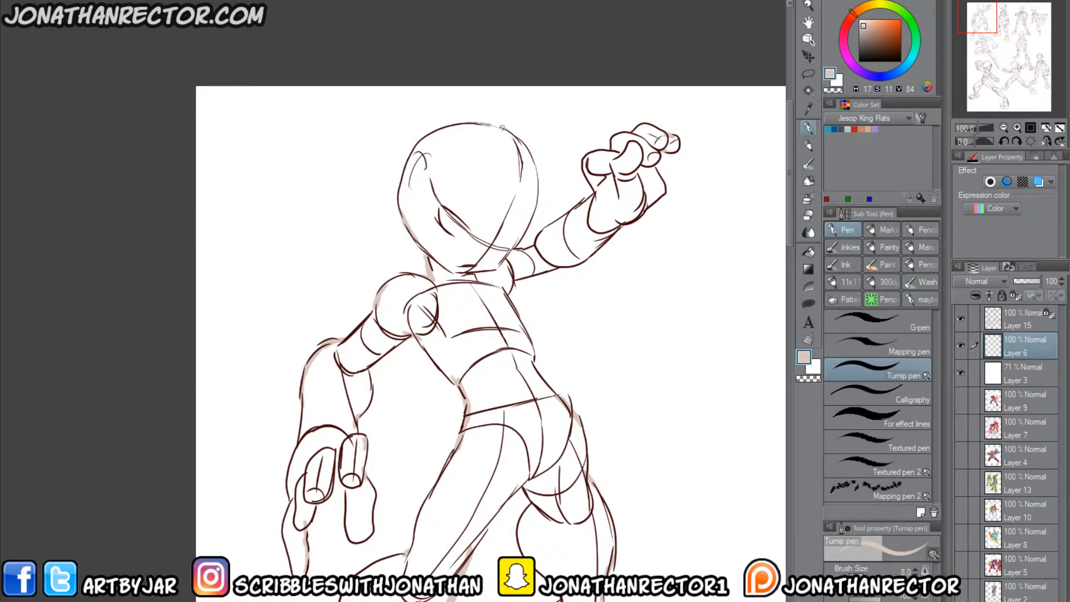
Step: Select the white background around all figures with the Magic wand from all layers, adding the enclosed gap beside the wide-stance figure's torso
left_click_drag(489, 452, 268, 329)
scroll(238, 409, "down", 2)
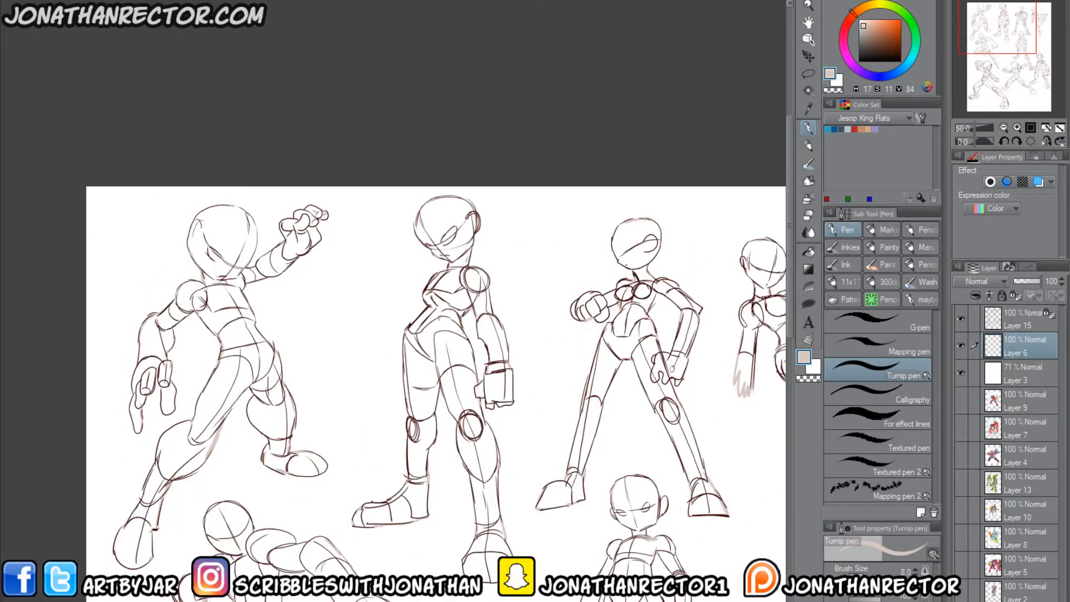
left_click_drag(357, 501, 374, 175)
scroll(373, 362, "down", 1)
key("w")
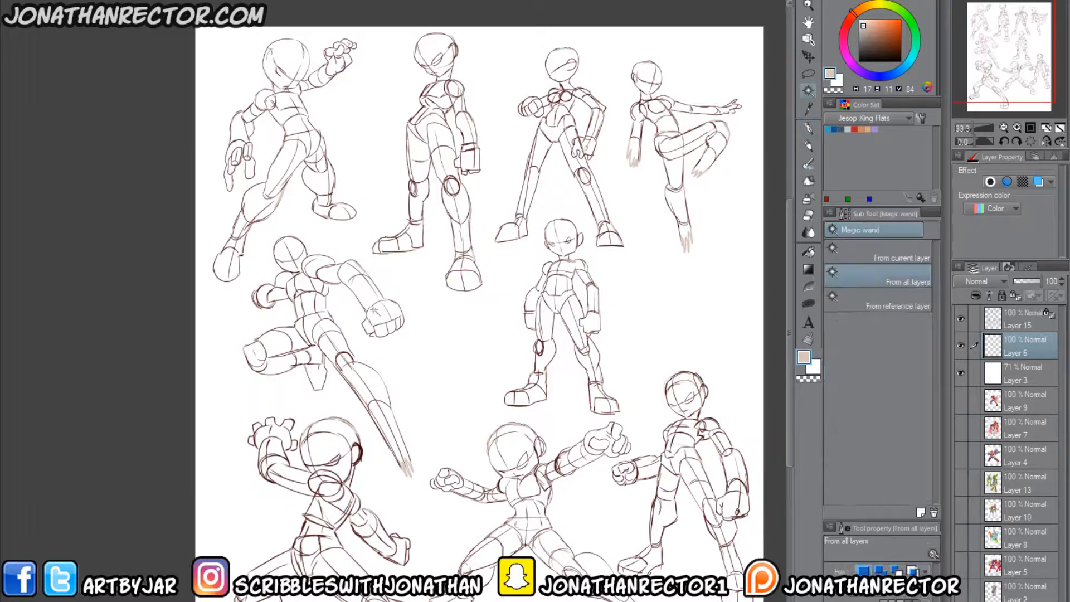
left_click_drag(364, 578, 348, 422)
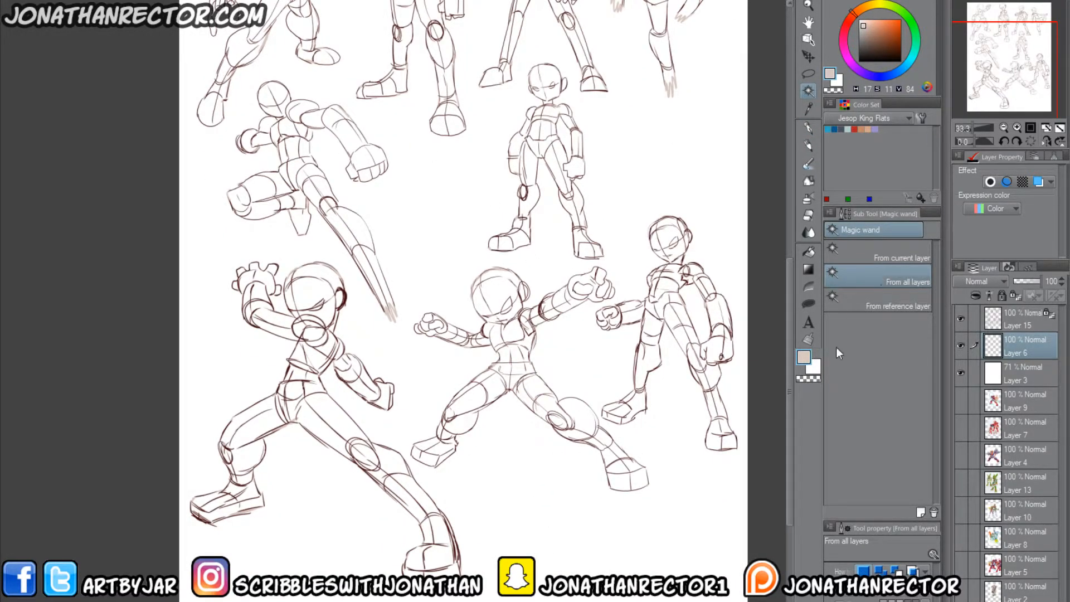
left_click(500, 483)
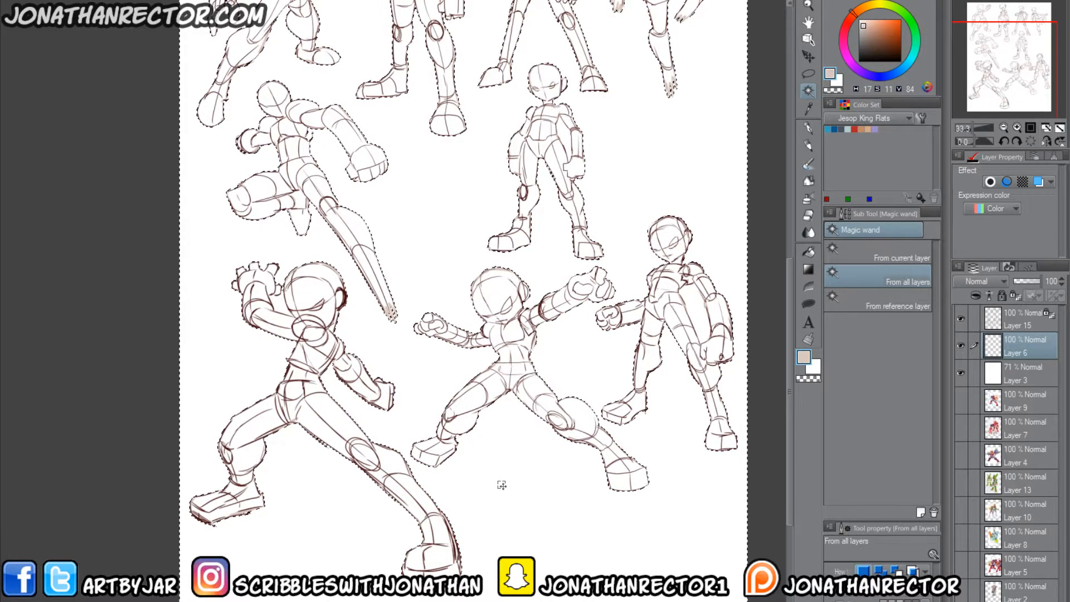
left_click_drag(502, 485, 527, 539)
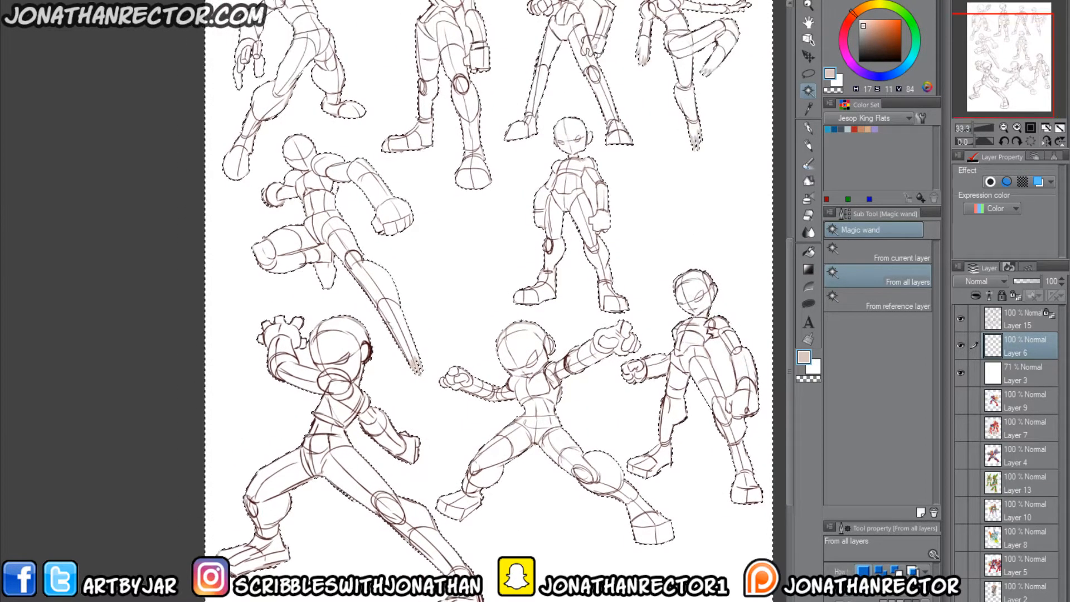
left_click_drag(577, 360, 566, 472)
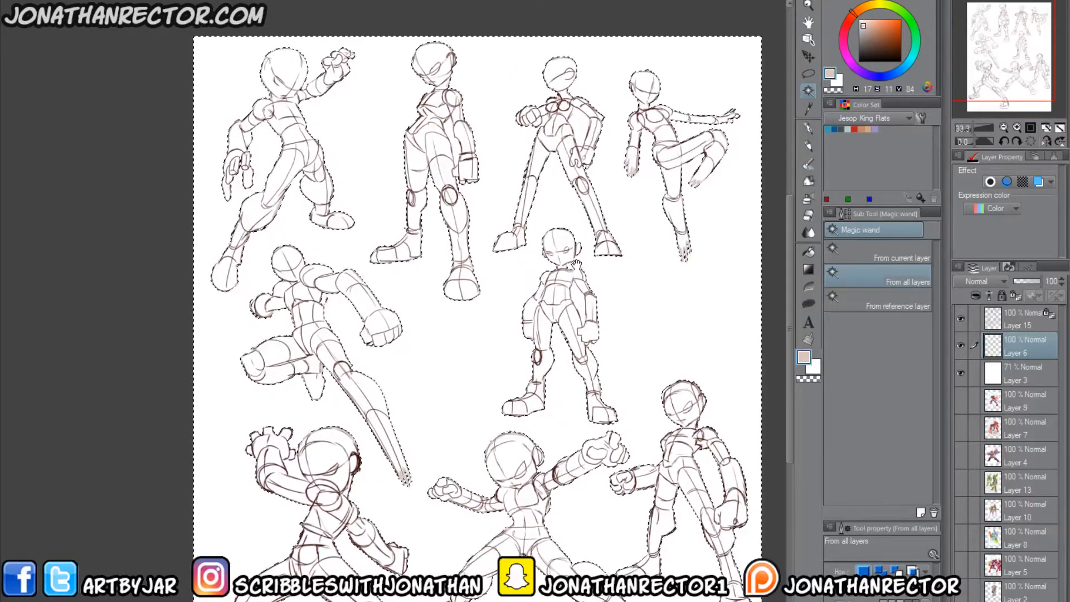
left_click(579, 124, "shift")
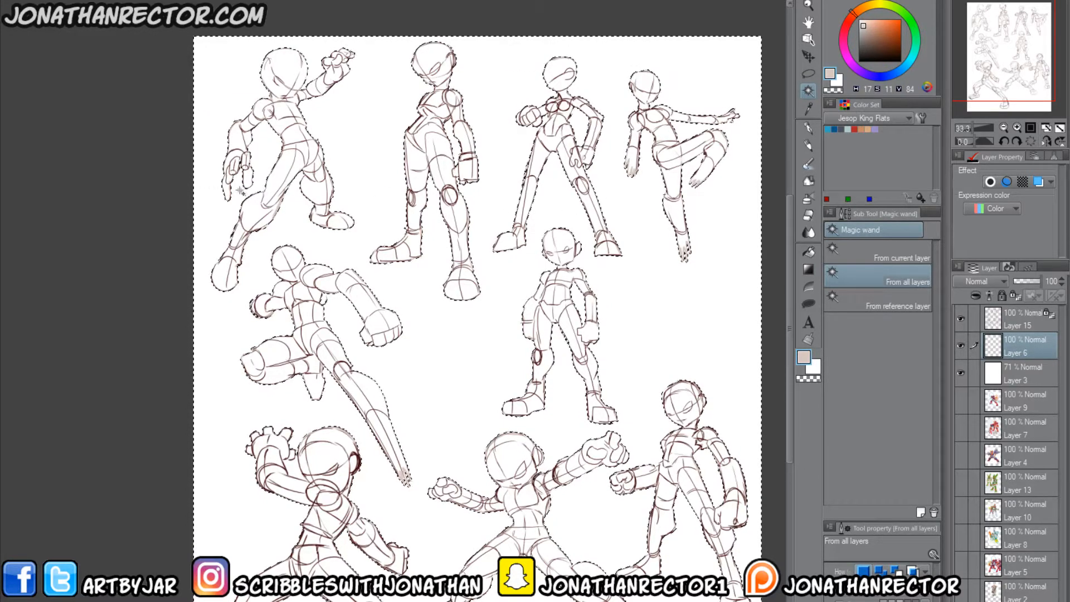
Step: Invert the selection, fill all figures with light beige on Layer 6, and deselect
left_click_drag(238, 483, 249, 238)
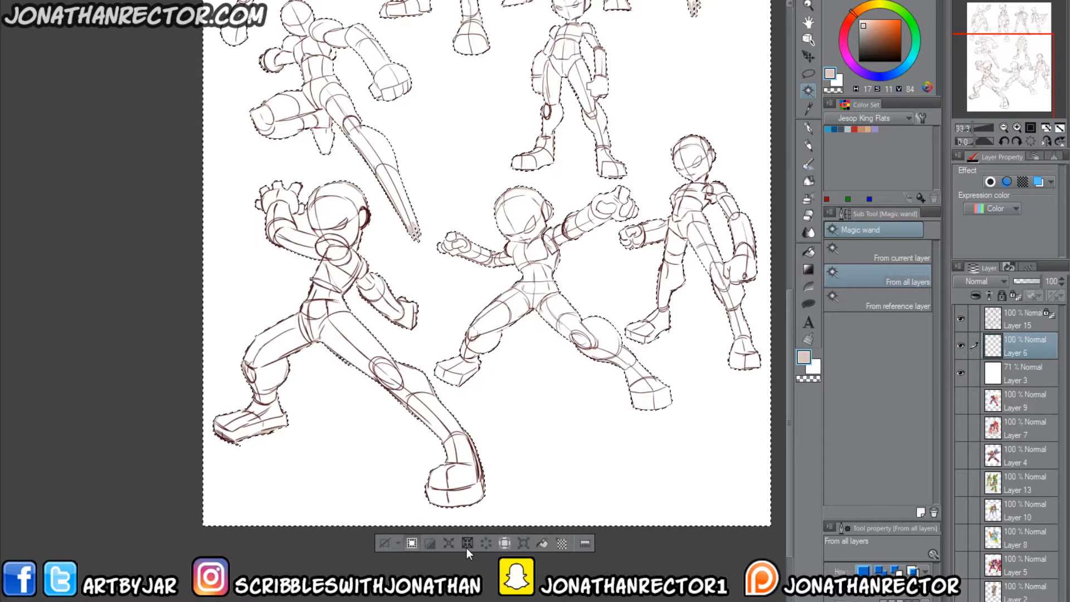
left_click(429, 543)
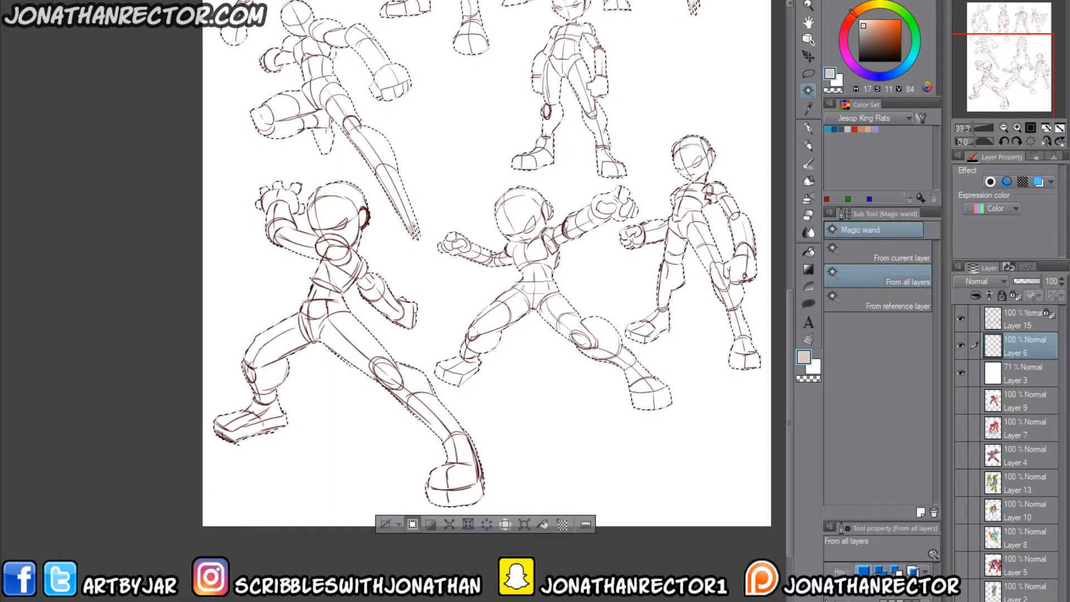
key("alt+Delete")
left_click(384, 522)
left_click_drag(359, 240, 336, 466)
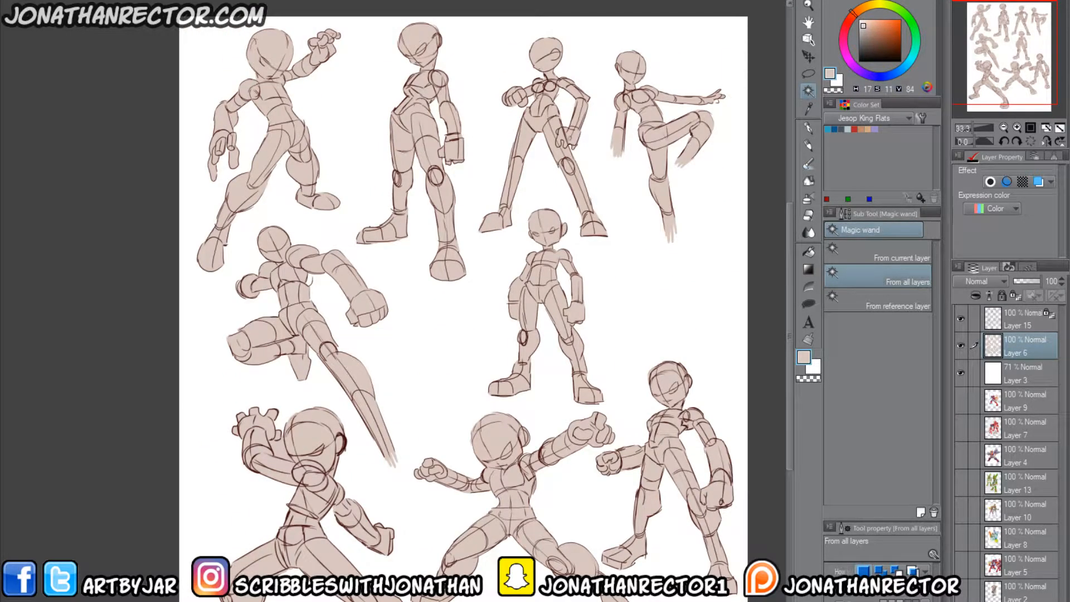
scroll(406, 579, "down", 1)
scroll(405, 580, "up", 1)
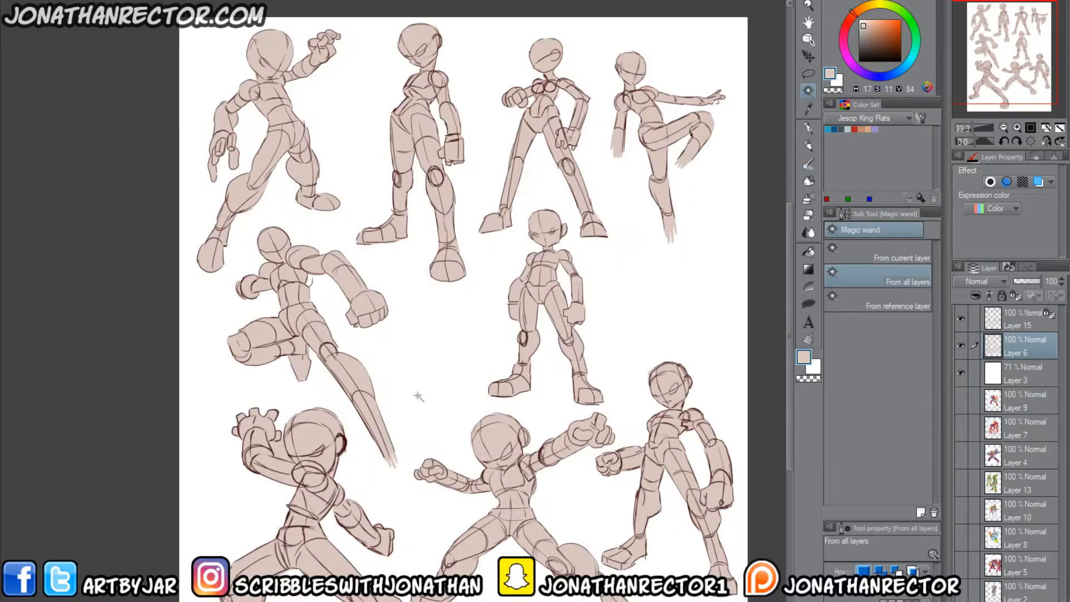
Step: Create a new layer above the beige fill, clip it to the fill, and set its blending mode to Multiply
key("ctrl+shift+n")
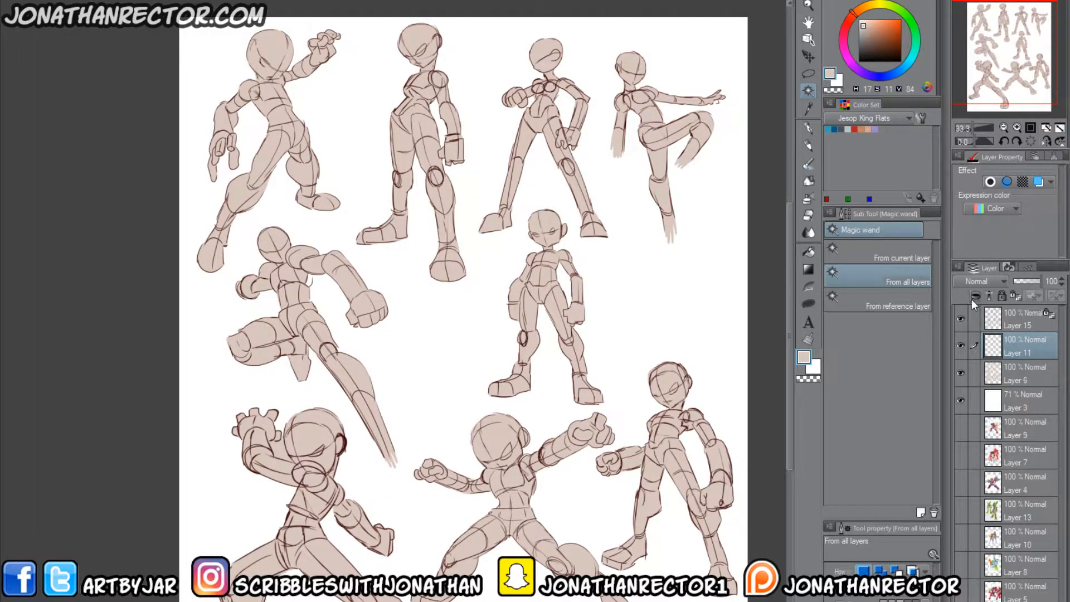
left_click(973, 294)
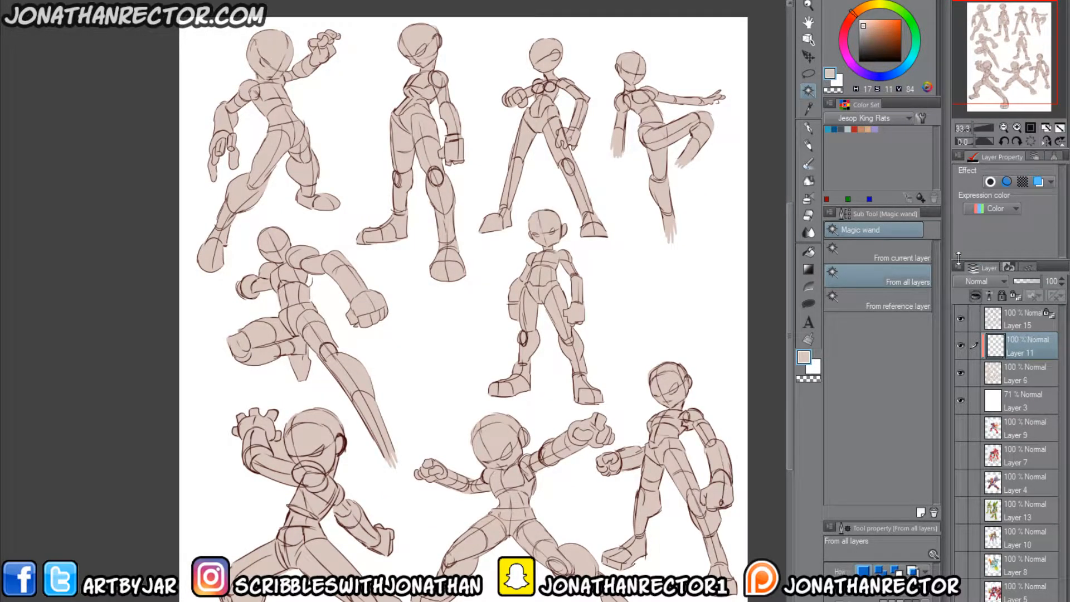
left_click(958, 323)
Step: Choose a pale cyan colour (H 183, S 22, V 87) and set up the Calligraphy pen at brush size 100
left_click_drag(340, 327, 378, 453)
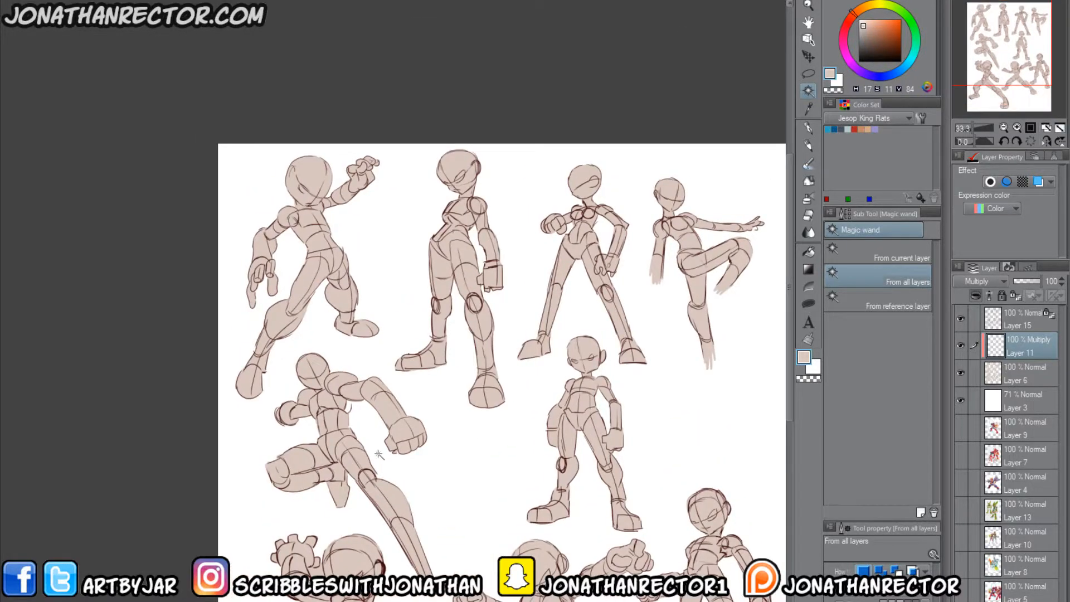
scroll(379, 453, "up", 1)
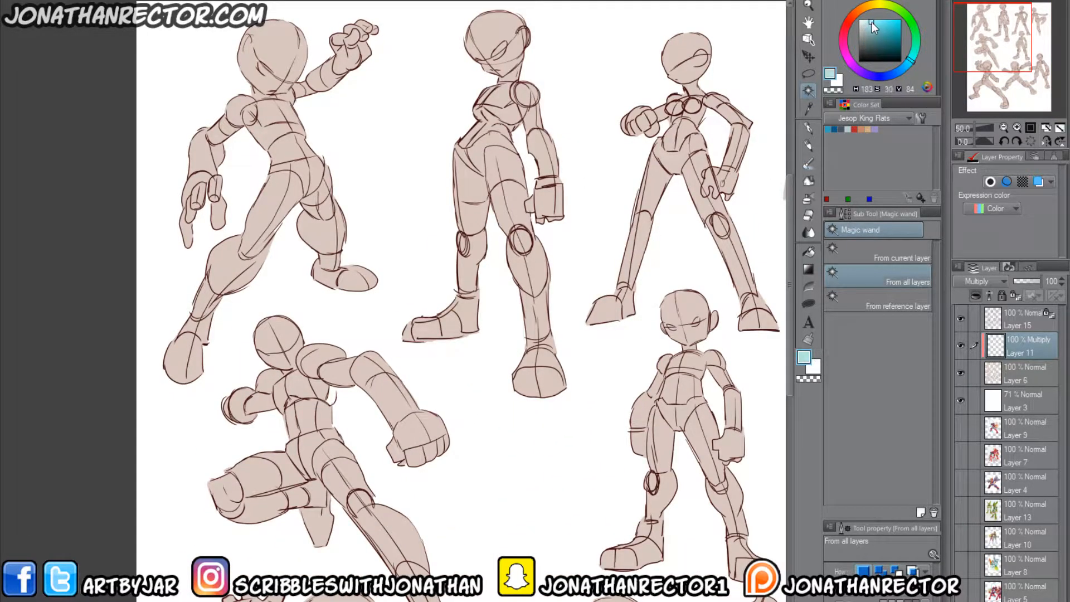
left_click(868, 25)
left_click_drag(209, 402, 376, 539)
scroll(318, 432, "up", 1)
key("p")
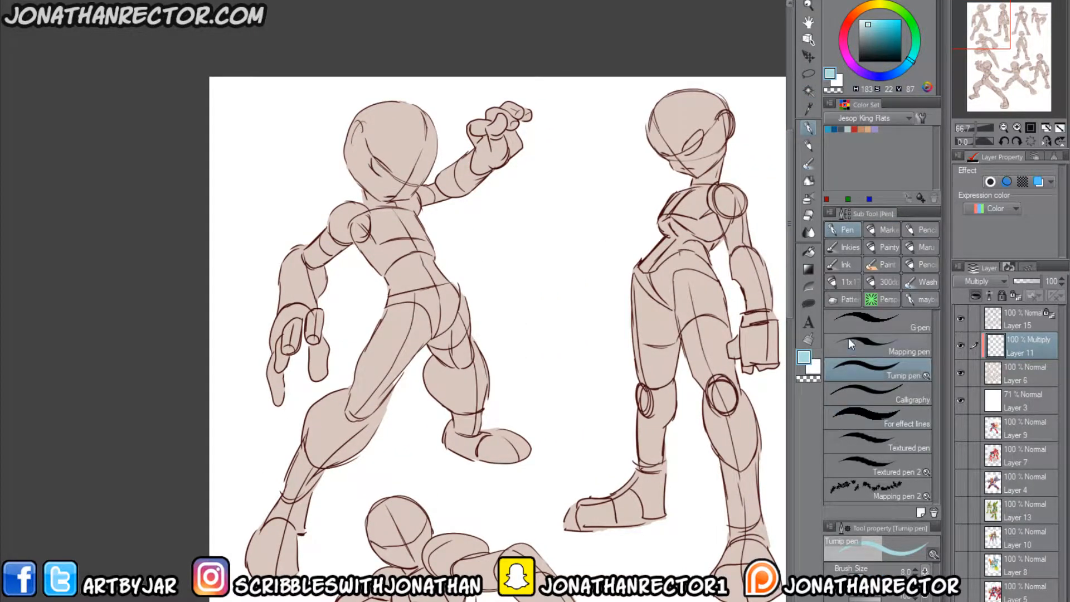
left_click(845, 395)
key("]")
key("]")
key("]")
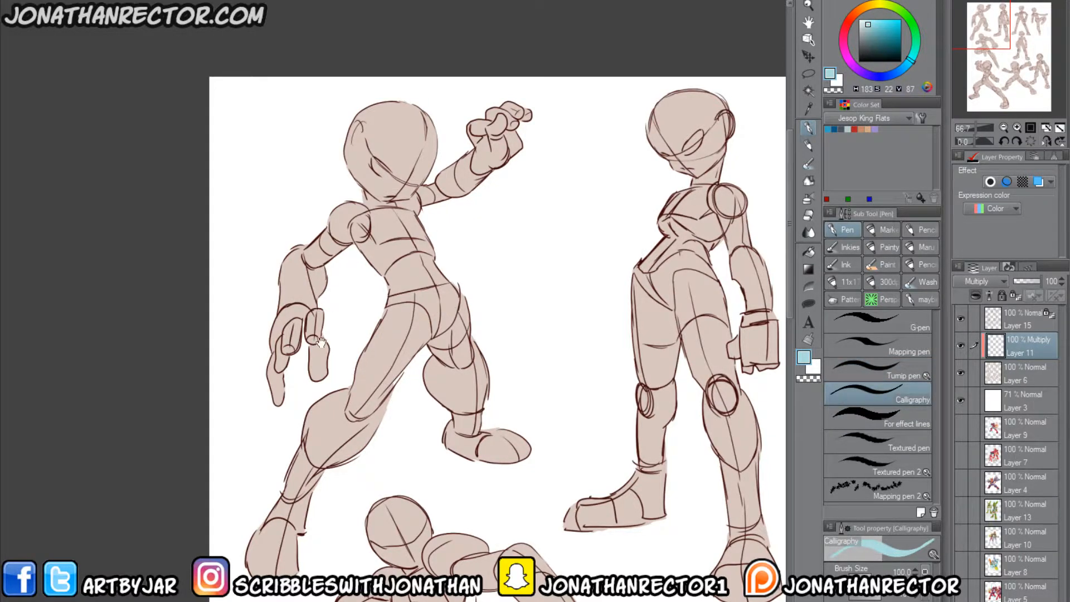
Step: Shade the wide-stance figure's back leg, the shadow side of its torso, and the lower half of its head on the Multiply layer
left_click_drag(322, 341, 333, 261)
scroll(286, 396, "down", 1)
left_click_drag(400, 157, 427, 142)
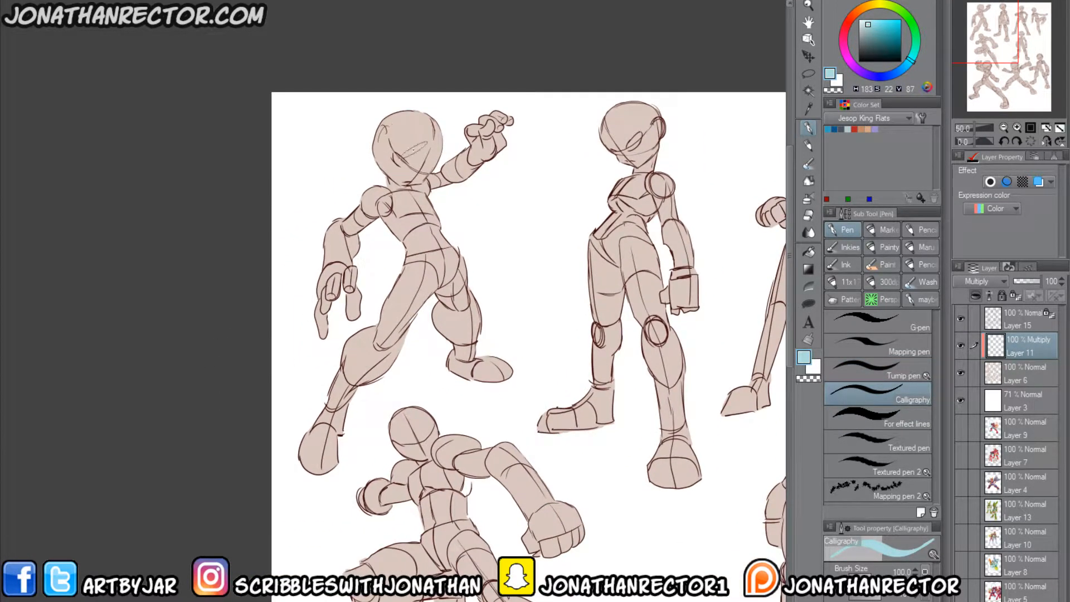
left_click_drag(333, 440, 289, 421)
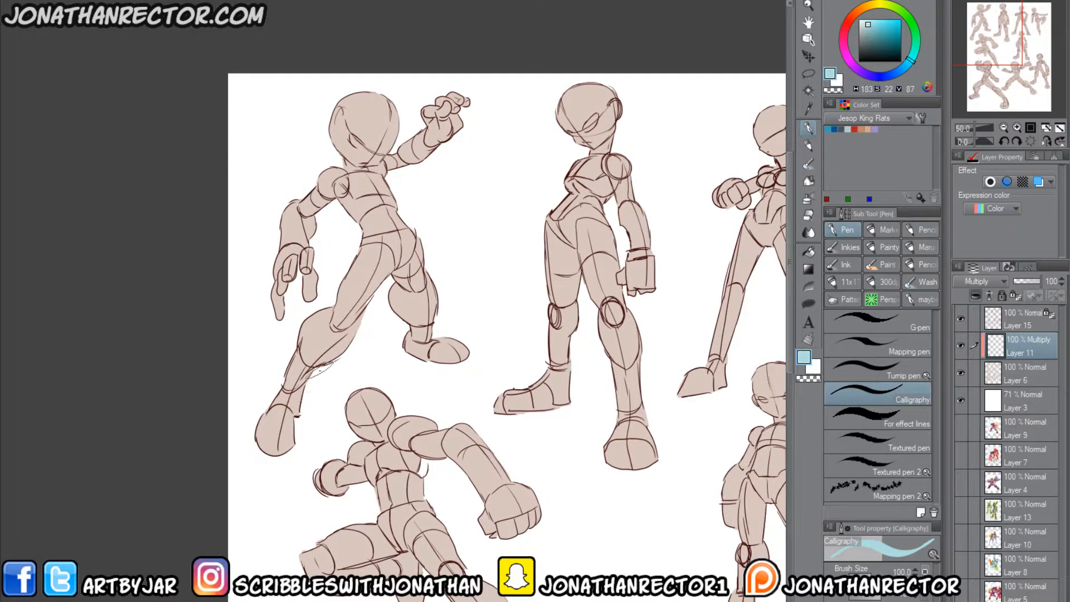
mouse_move(449, 335)
left_mouse_down()
mouse_move(437, 379)
mouse_move(422, 357)
mouse_move(437, 234)
mouse_move(406, 275)
mouse_move(417, 232)
left_mouse_up()
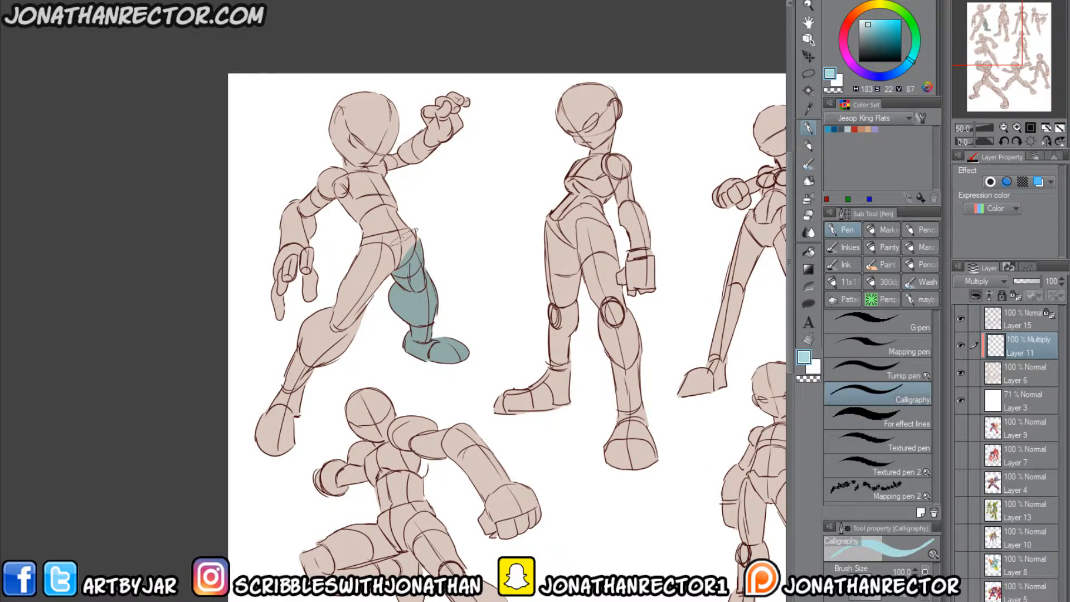
mouse_move(367, 183)
left_mouse_down()
mouse_move(411, 237)
mouse_move(410, 258)
mouse_move(366, 180)
mouse_move(383, 133)
mouse_move(374, 127)
mouse_move(390, 122)
mouse_move(368, 163)
left_mouse_up()
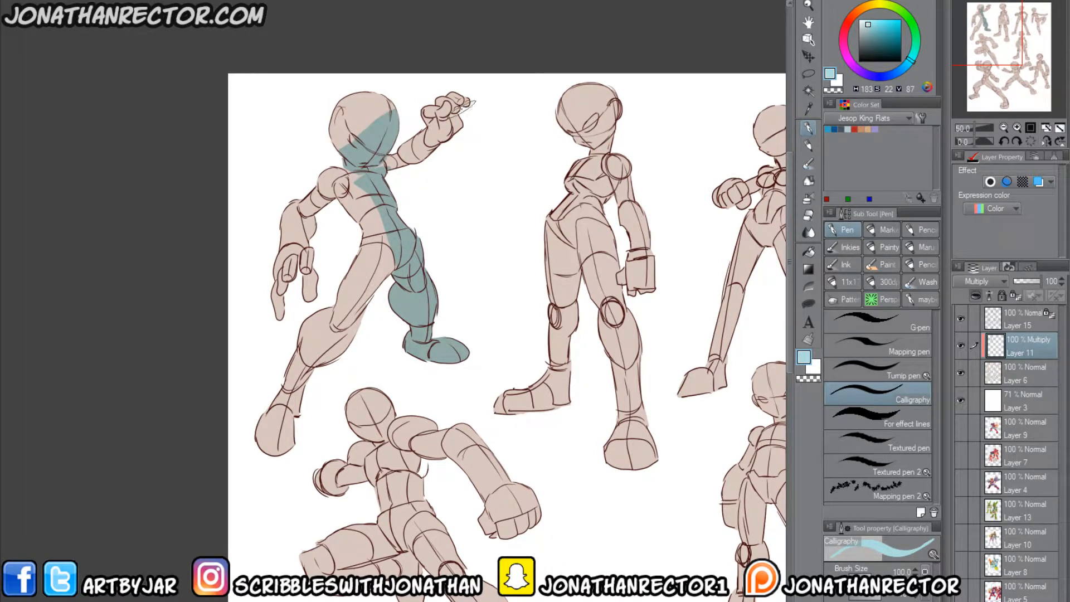
Step: Shade the undersides of the wide-stance figure's raised and hanging arms, plus its front thigh edge, lower leg and foot
mouse_move(464, 105)
left_mouse_down()
mouse_move(461, 132)
mouse_move(398, 168)
mouse_move(443, 144)
mouse_move(412, 156)
left_mouse_up()
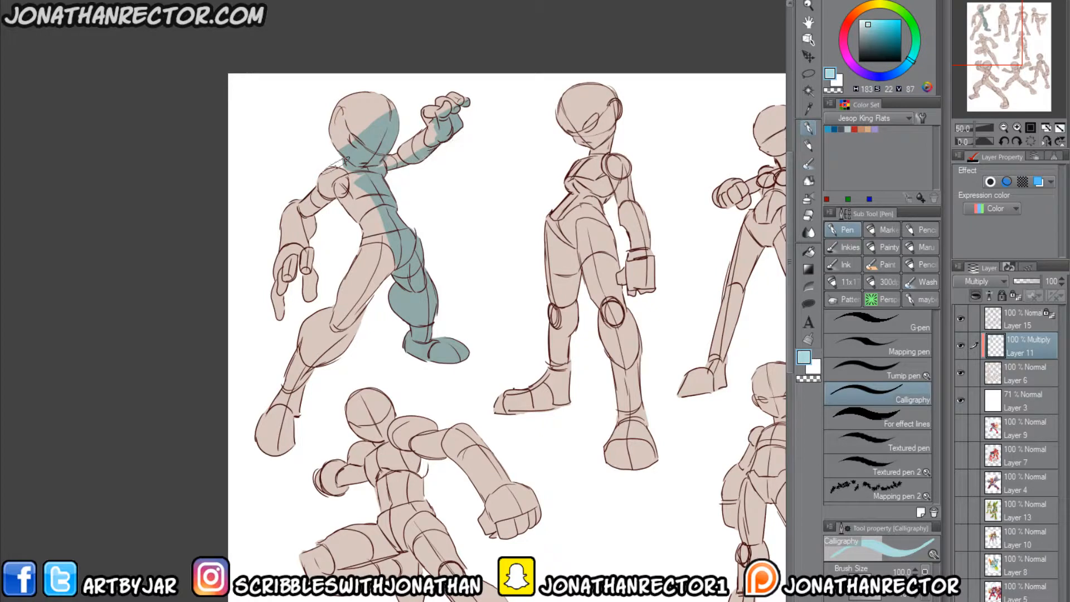
mouse_move(306, 222)
left_mouse_down()
mouse_move(304, 245)
mouse_move(340, 190)
mouse_move(335, 253)
mouse_move(281, 324)
left_mouse_up()
mouse_move(368, 313)
left_mouse_down()
mouse_move(268, 435)
mouse_move(312, 357)
mouse_move(323, 356)
mouse_move(312, 334)
left_mouse_up()
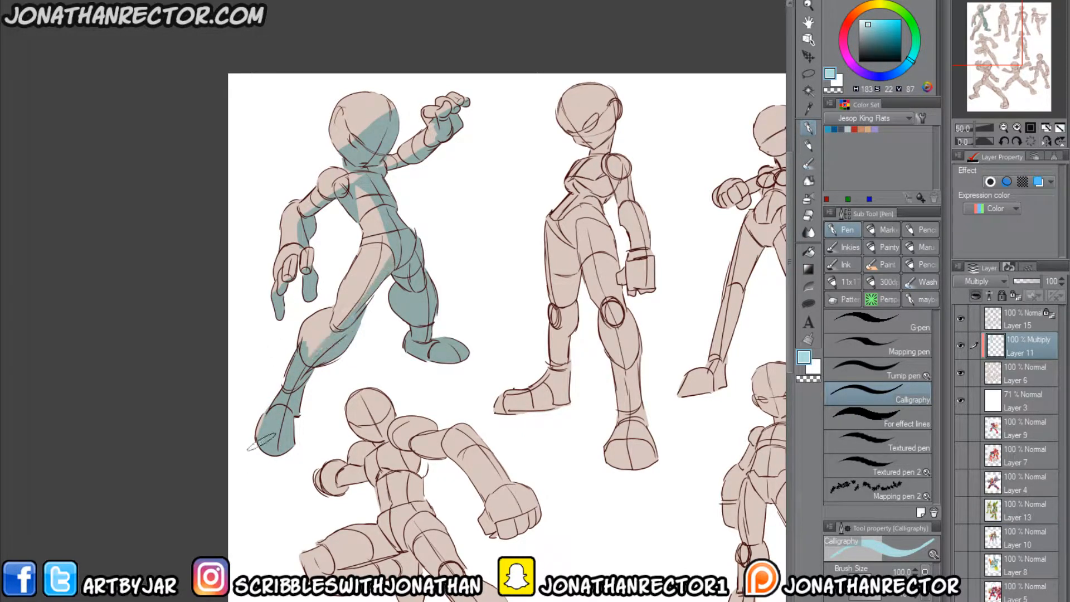
Step: Shade the second standing figure's head, near arm, chest and hips, the outer side of its front leg, and its whole far leg
left_click_drag(274, 485, 202, 442)
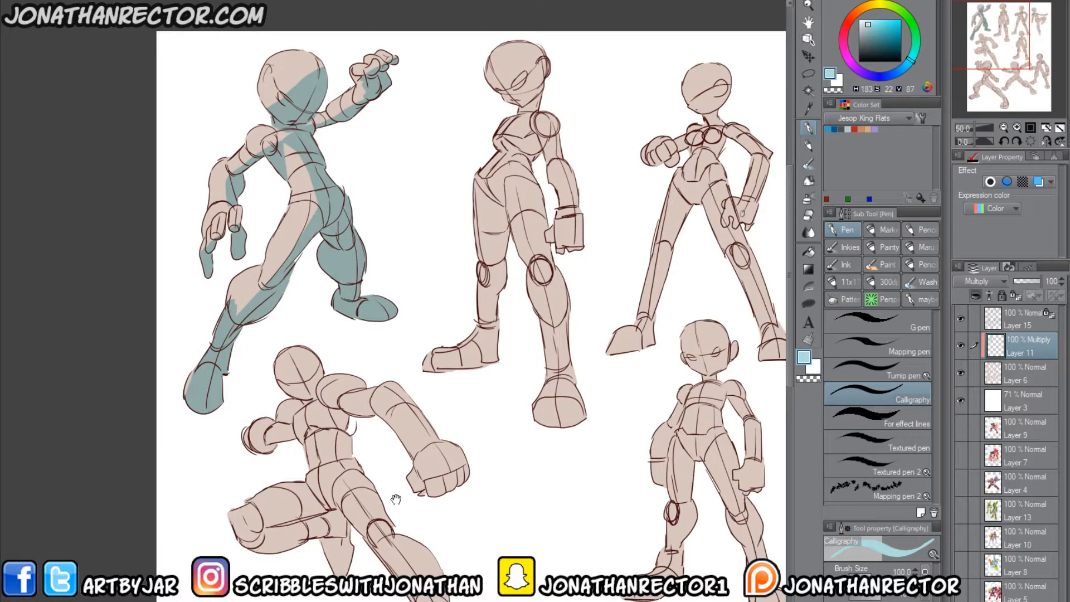
left_click_drag(402, 213, 358, 239)
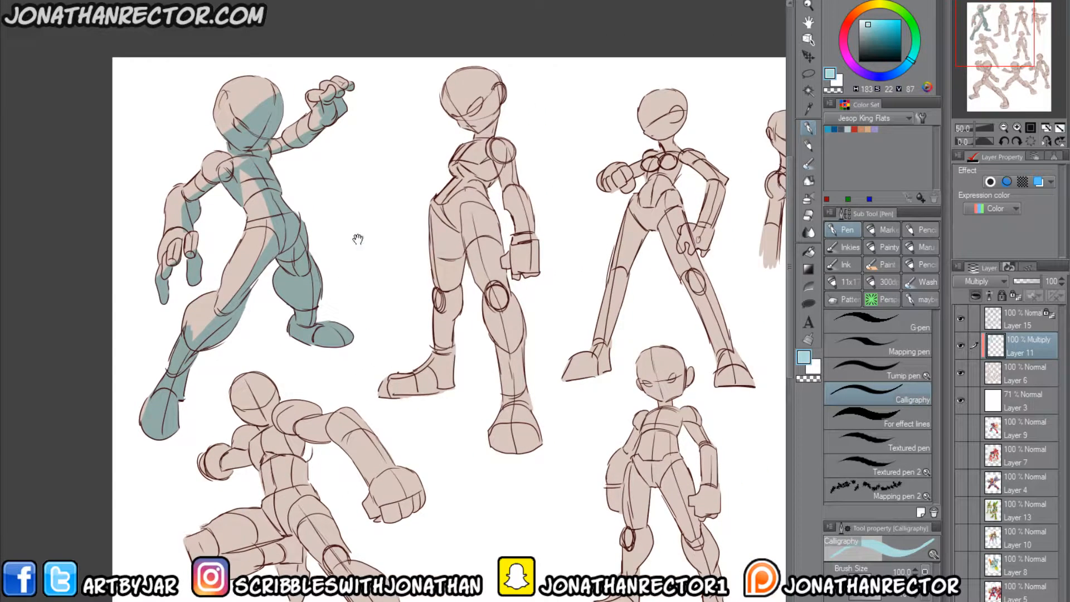
mouse_move(455, 81)
left_mouse_down()
mouse_move(499, 80)
mouse_move(454, 70)
mouse_move(500, 111)
mouse_move(504, 124)
mouse_move(488, 127)
mouse_move(492, 107)
mouse_move(535, 257)
left_mouse_up()
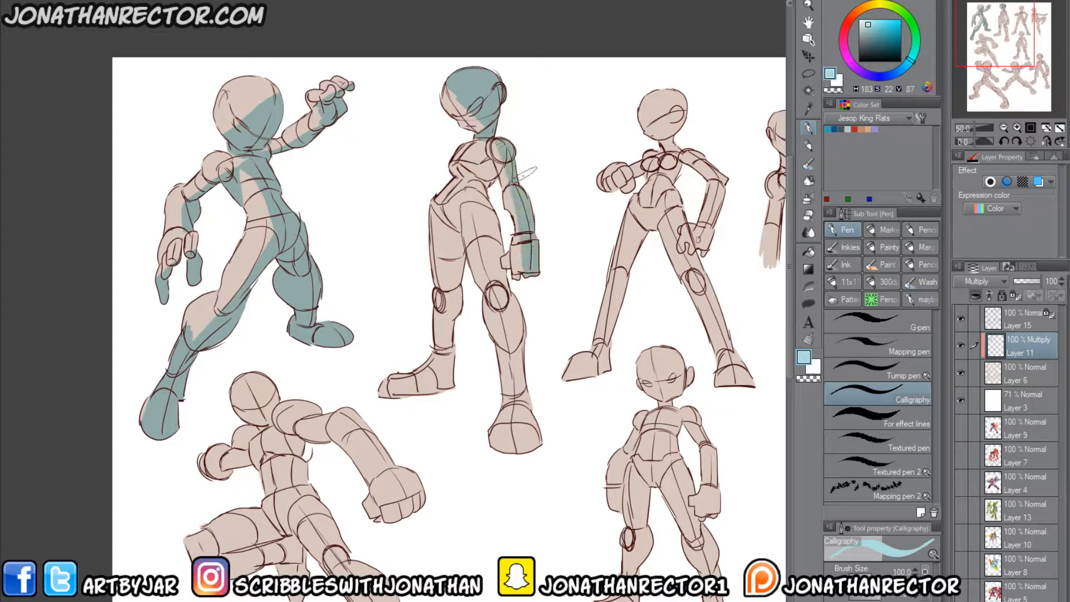
mouse_move(490, 162)
left_mouse_down()
mouse_move(474, 180)
mouse_move(539, 449)
left_mouse_up()
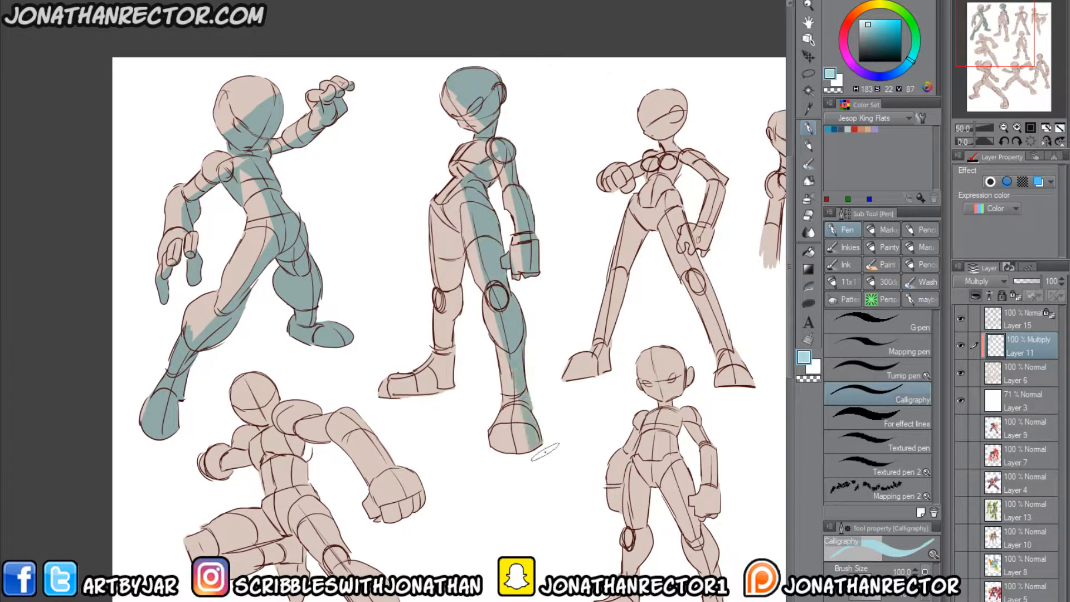
left_click_drag(515, 245, 514, 274)
mouse_move(485, 181)
left_mouse_down()
mouse_move(476, 164)
mouse_move(486, 152)
left_mouse_up()
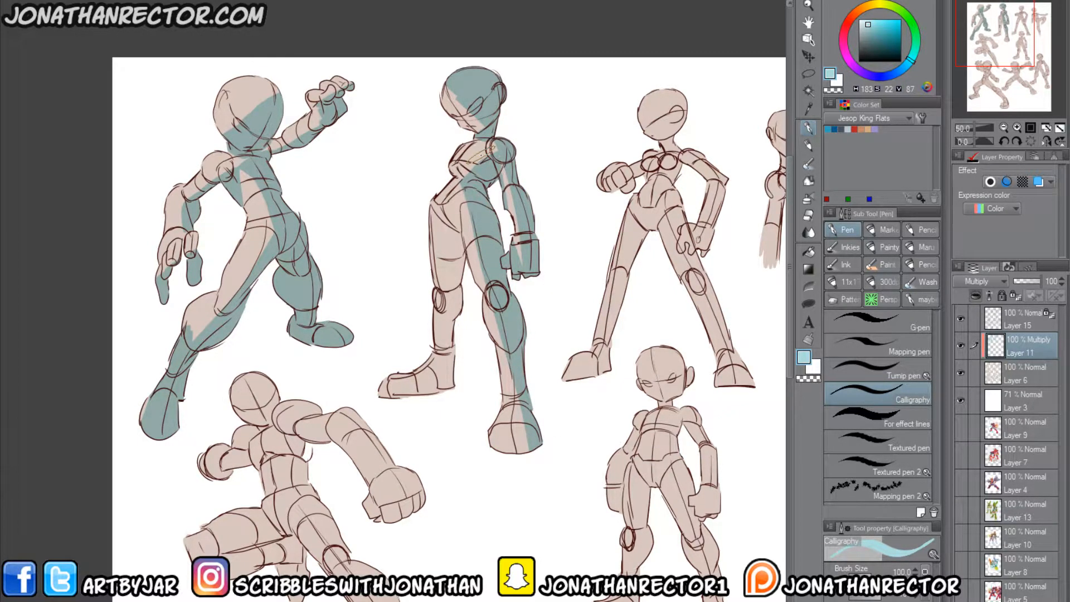
mouse_move(454, 240)
left_mouse_down()
mouse_move(411, 216)
mouse_move(452, 250)
mouse_move(461, 408)
mouse_move(446, 409)
mouse_move(387, 361)
mouse_move(352, 387)
left_mouse_up()
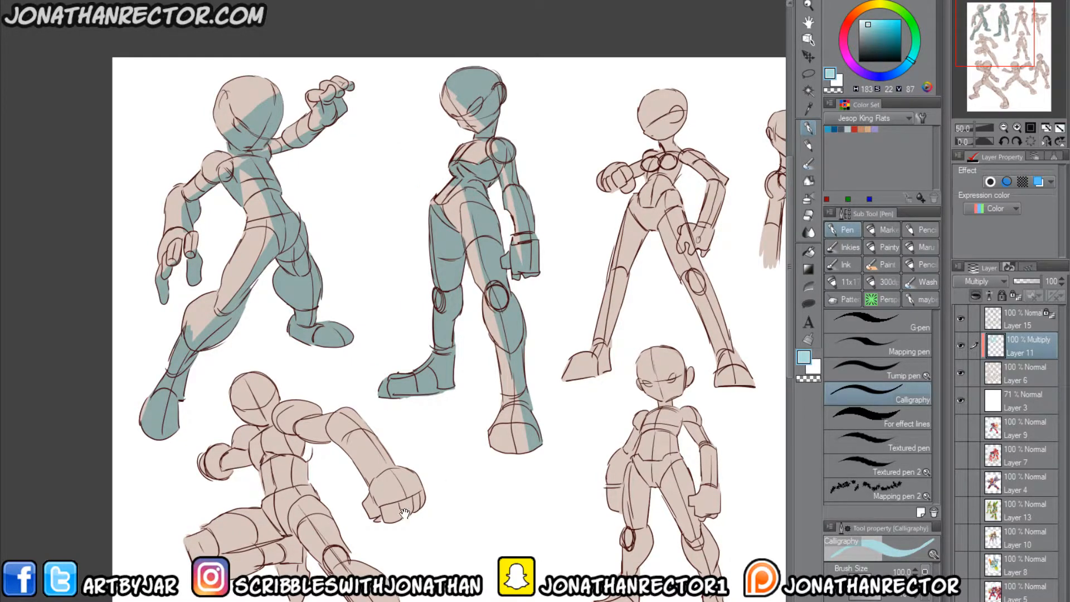
Step: Shade the hand-on-hip figure's face side, both arms, torso side, entire far leg, and the inner side of its other leg
left_click_drag(404, 513, 305, 521)
left_click_drag(451, 483, 403, 506)
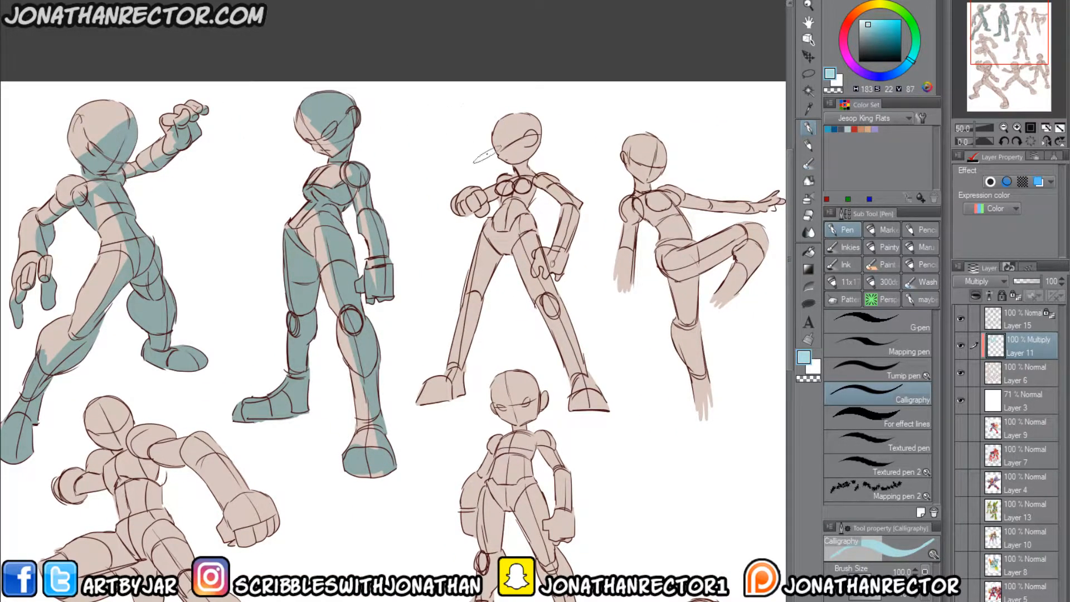
left_click_drag(504, 123, 498, 156)
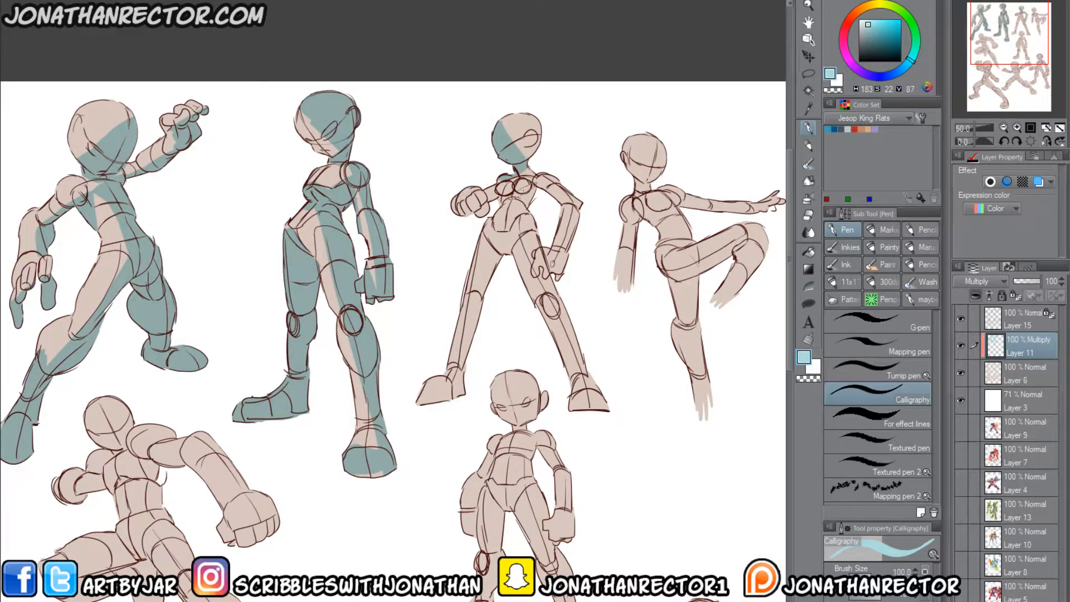
mouse_move(463, 192)
left_mouse_down()
mouse_move(476, 227)
mouse_move(501, 208)
mouse_move(472, 323)
mouse_move(438, 392)
left_mouse_up()
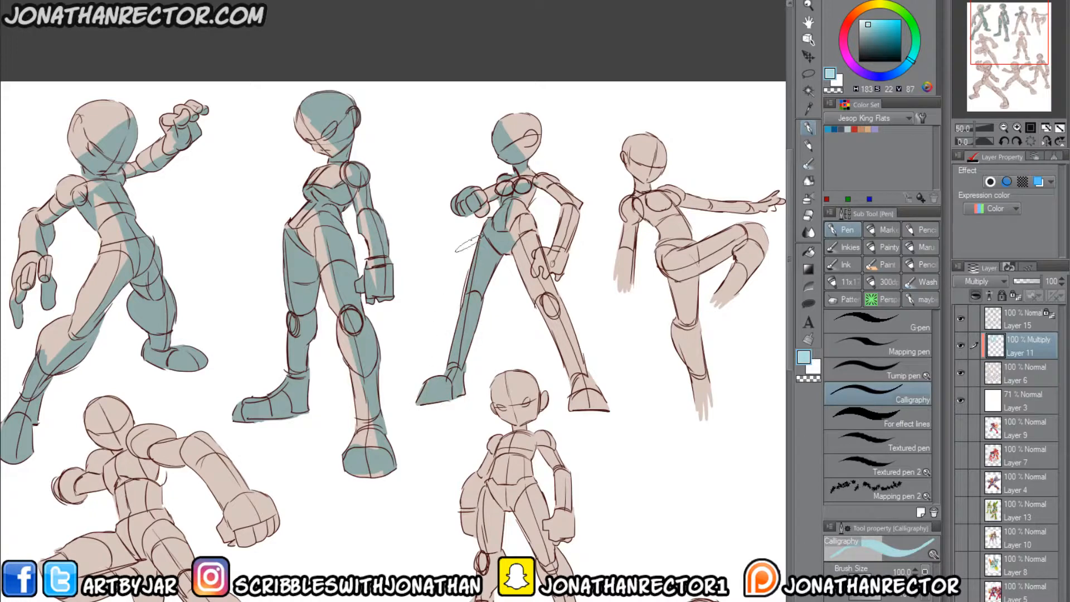
mouse_move(575, 207)
left_mouse_down()
mouse_move(559, 337)
mouse_move(584, 415)
mouse_move(426, 452)
left_mouse_up()
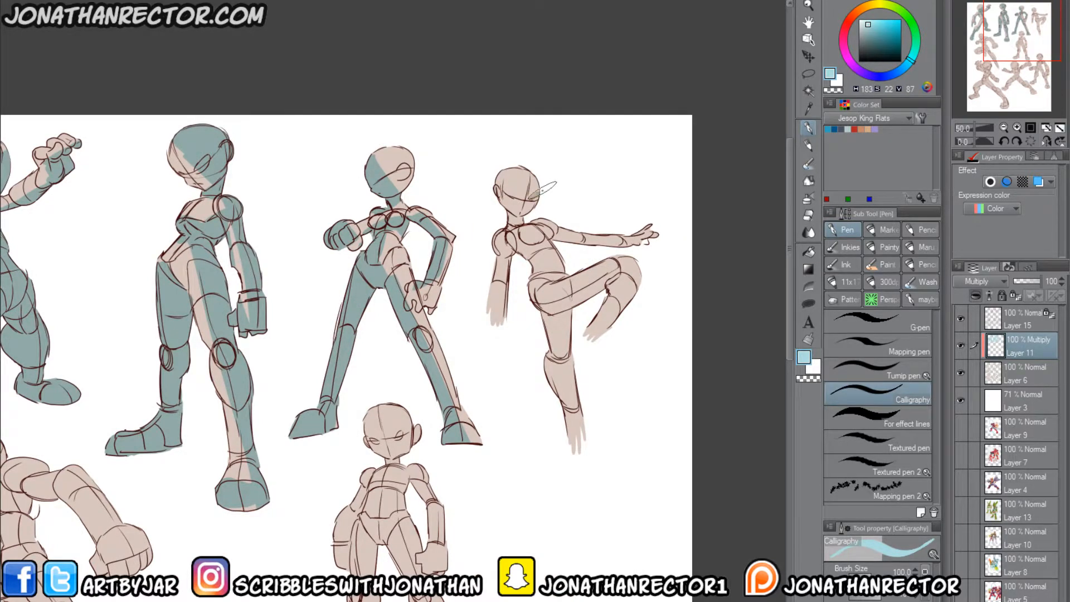
Step: Shade the kicking figure's upper head, both arms, chest, top of the raised leg, and the side of its supporting leg
left_click_drag(541, 190, 502, 181)
left_click_drag(545, 217, 611, 220)
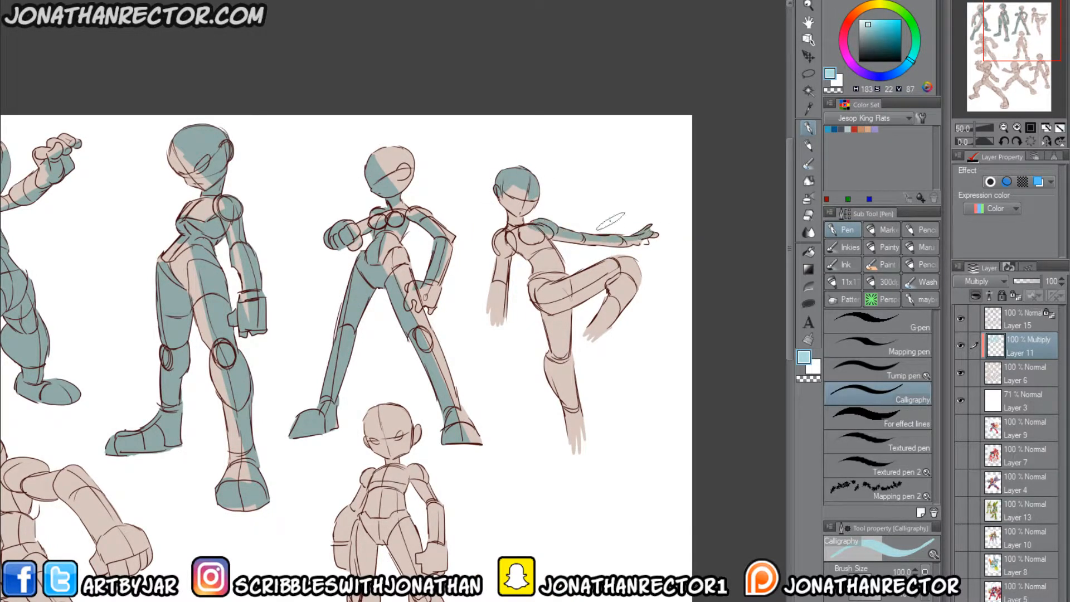
mouse_move(537, 288)
left_mouse_down()
mouse_move(636, 265)
mouse_move(539, 291)
mouse_move(634, 273)
mouse_move(633, 286)
left_mouse_up()
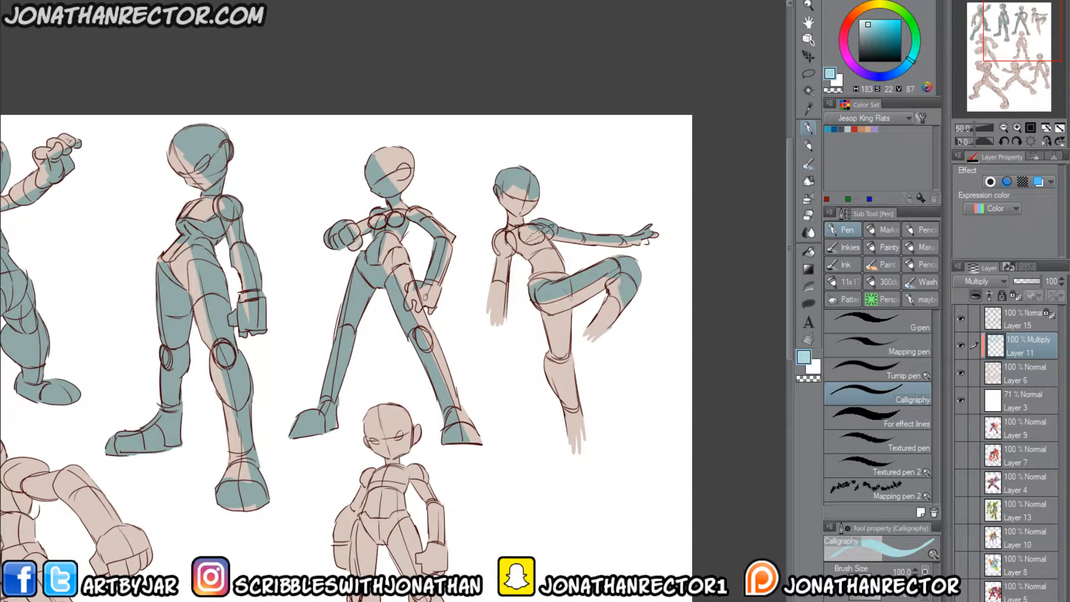
mouse_move(536, 233)
left_mouse_down()
mouse_move(504, 220)
mouse_move(492, 238)
mouse_move(495, 279)
mouse_move(528, 247)
mouse_move(535, 265)
left_mouse_up()
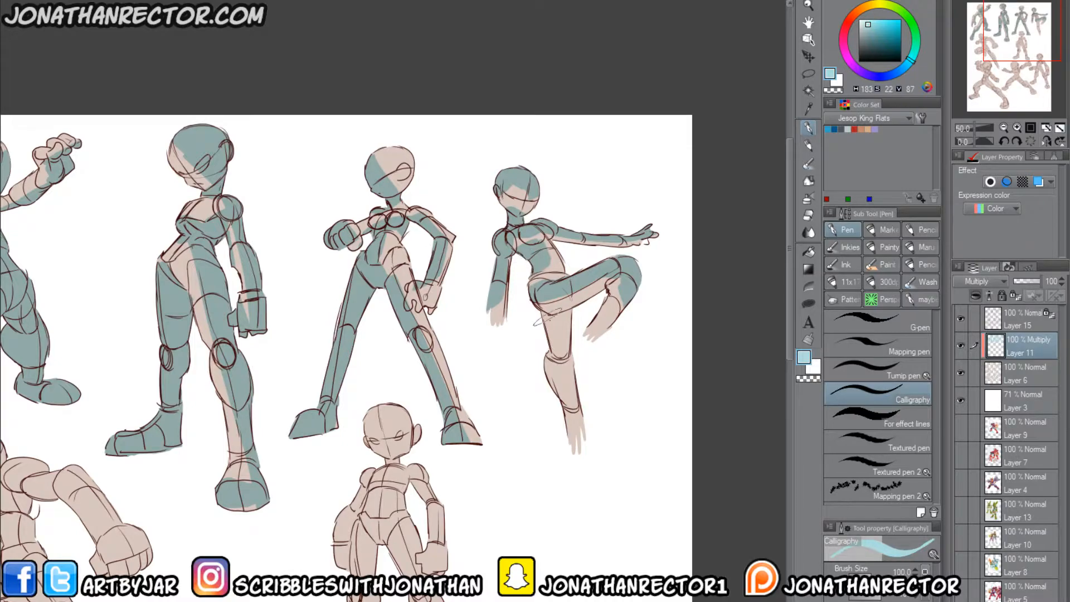
mouse_move(547, 319)
left_mouse_down()
mouse_move(560, 357)
mouse_move(550, 416)
left_mouse_up()
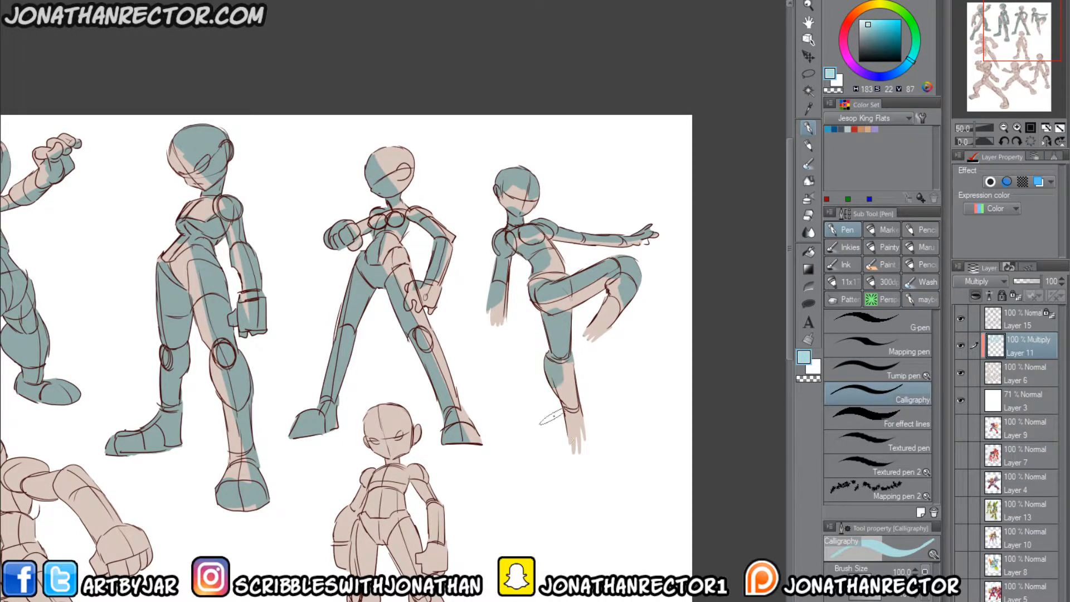
Step: Shade one side of the small big-eared figure's head, torso and legs, and cover both its arms with shadow
mouse_move(316, 464)
left_mouse_down()
mouse_move(329, 318)
mouse_move(364, 395)
mouse_move(329, 494)
mouse_move(324, 477)
left_mouse_up()
left_click_drag(443, 371, 437, 358)
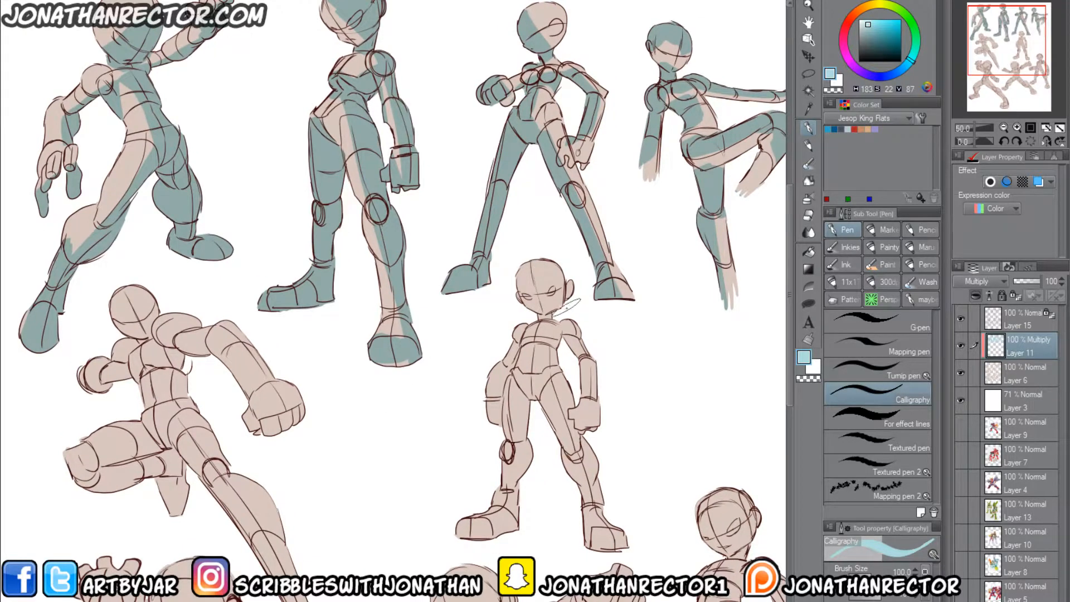
mouse_move(563, 301)
left_mouse_down()
mouse_move(548, 261)
mouse_move(528, 250)
mouse_move(552, 329)
mouse_move(568, 320)
mouse_move(590, 340)
mouse_move(596, 421)
left_mouse_up()
mouse_move(557, 335)
left_mouse_down()
mouse_move(549, 370)
mouse_move(573, 407)
mouse_move(616, 549)
left_mouse_up()
left_click_drag(521, 397, 513, 532)
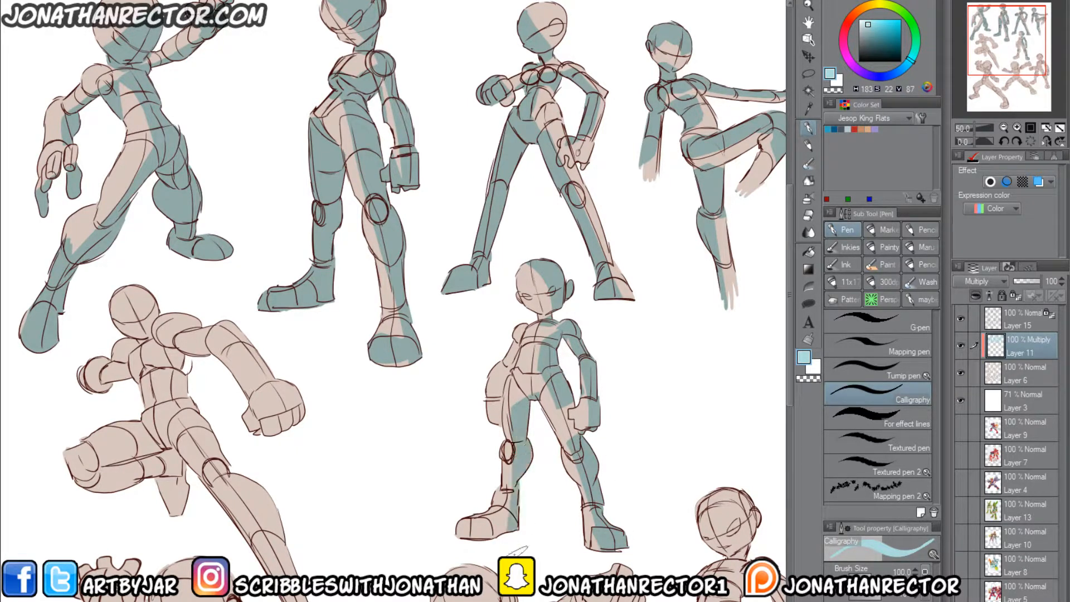
mouse_move(501, 430)
left_mouse_down()
mouse_move(491, 403)
mouse_move(515, 323)
left_mouse_up()
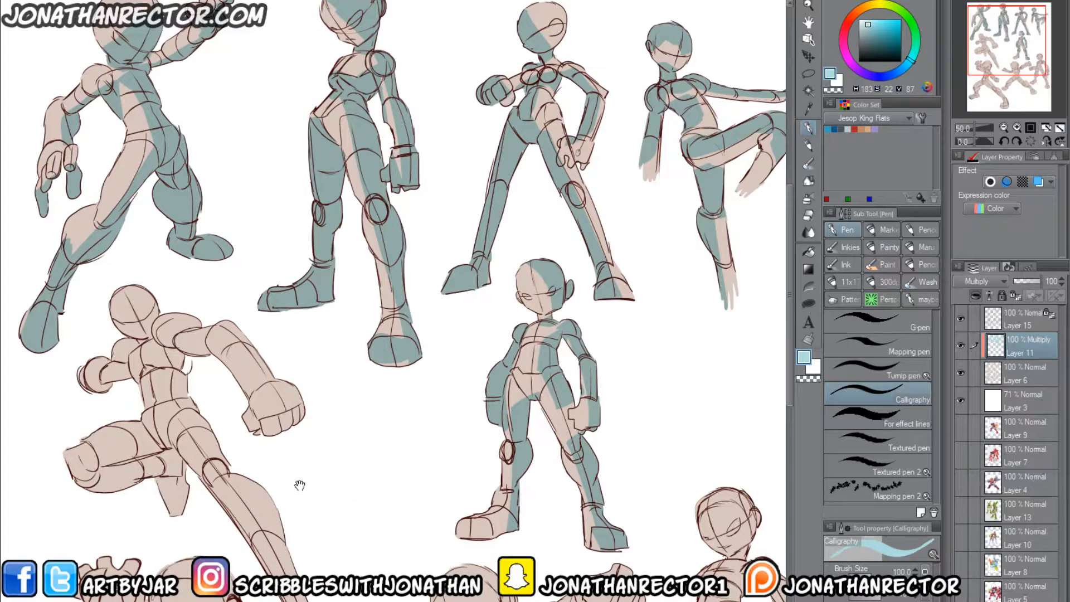
Step: Shade the leaping figure's head, shoulders, both arms and torso edge, plus the tops of its bent and extended legs
left_click_drag(272, 505, 317, 452)
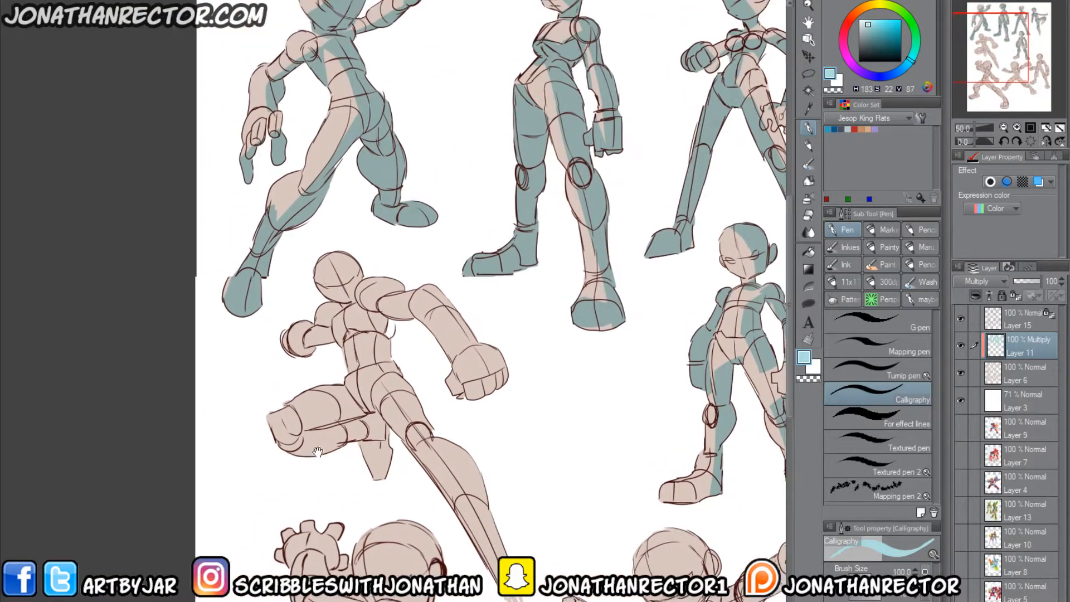
mouse_move(360, 267)
left_mouse_down()
mouse_move(351, 259)
mouse_move(318, 284)
mouse_move(341, 309)
left_mouse_up()
mouse_move(405, 288)
left_mouse_down()
mouse_move(362, 289)
mouse_move(415, 297)
mouse_move(468, 343)
left_mouse_up()
mouse_move(316, 310)
left_mouse_down()
mouse_move(284, 348)
mouse_move(354, 312)
mouse_move(337, 369)
left_mouse_up()
left_click_drag(243, 360, 303, 309)
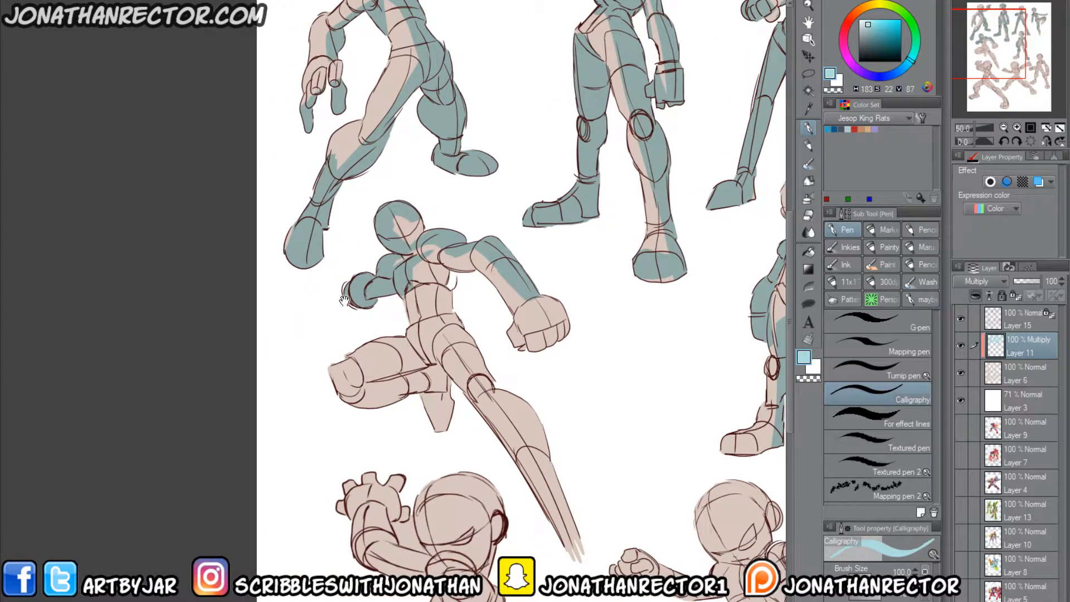
mouse_move(419, 290)
left_mouse_down()
mouse_move(396, 341)
mouse_move(356, 351)
mouse_move(327, 385)
mouse_move(362, 351)
left_mouse_up()
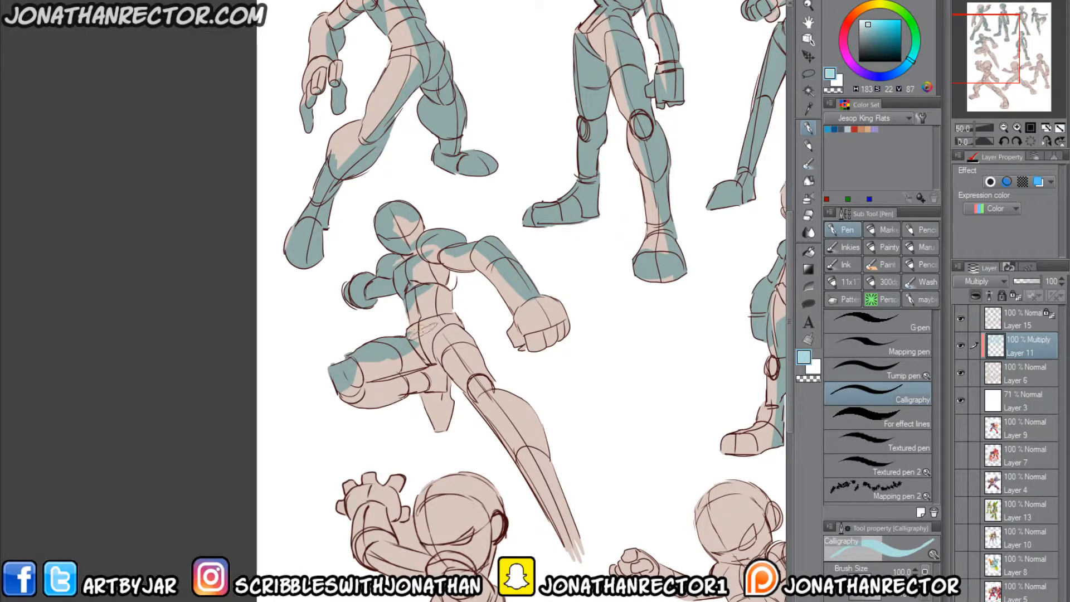
mouse_move(429, 334)
left_mouse_down()
mouse_move(537, 490)
mouse_move(426, 352)
mouse_move(437, 380)
mouse_move(411, 362)
left_mouse_up()
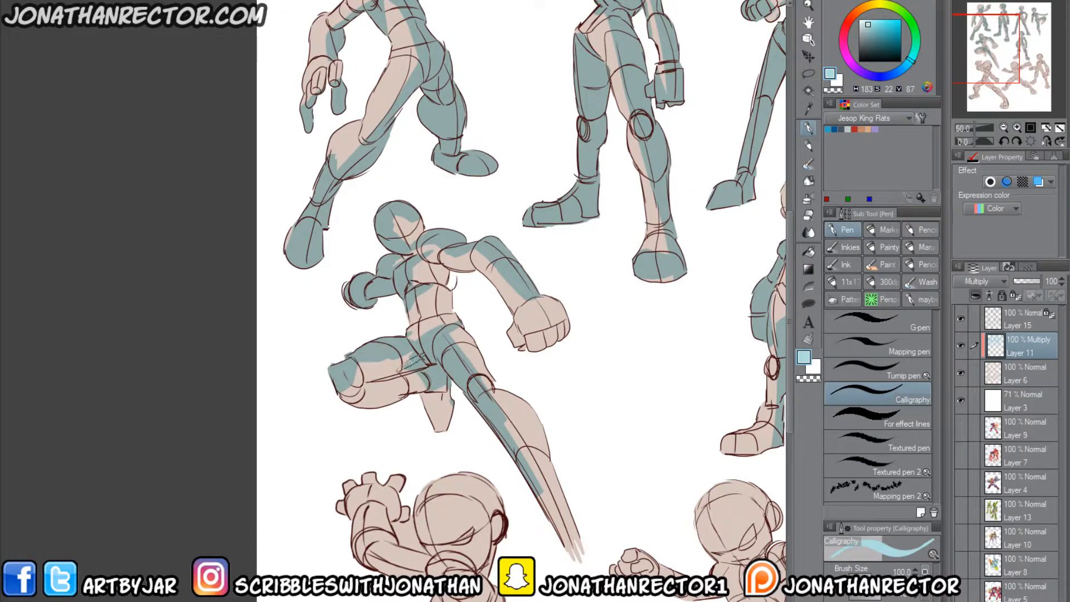
Step: Clear the beige in the gap between the lunging figure's raised hand and head on Layer 6, using Lasso fill with transparent colour
left_click_drag(402, 502, 176, 464)
left_click_drag(308, 540, 421, 363)
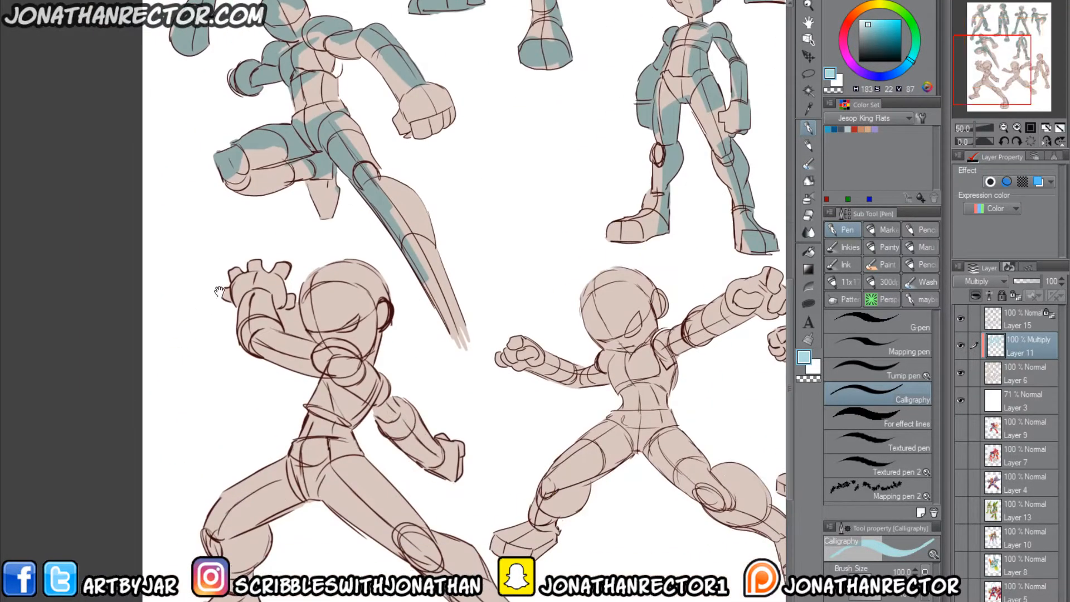
left_click(1015, 377)
key("u")
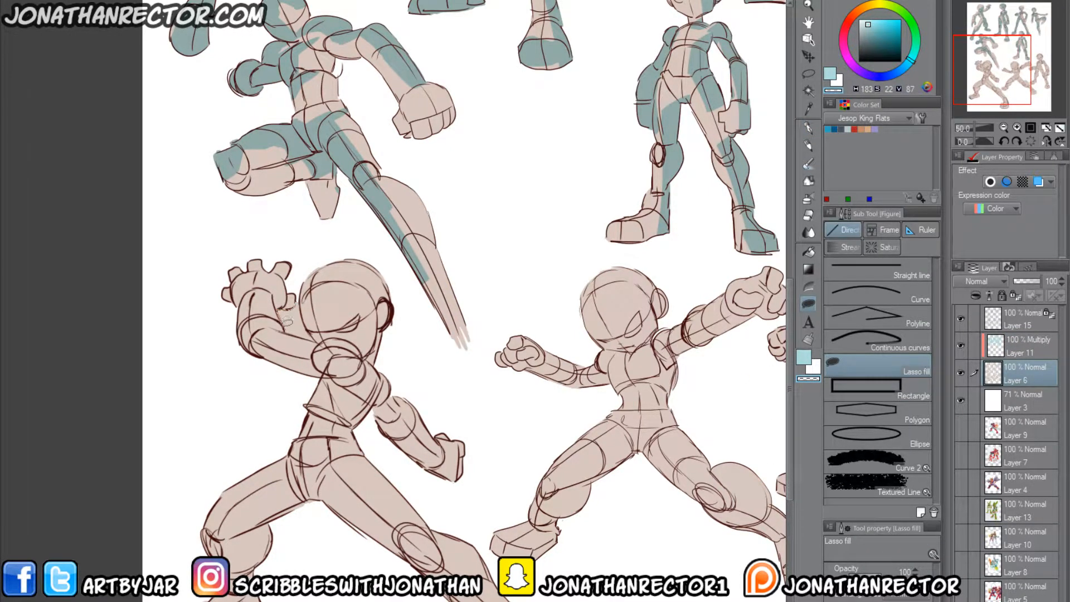
left_click_drag(309, 324, 300, 286)
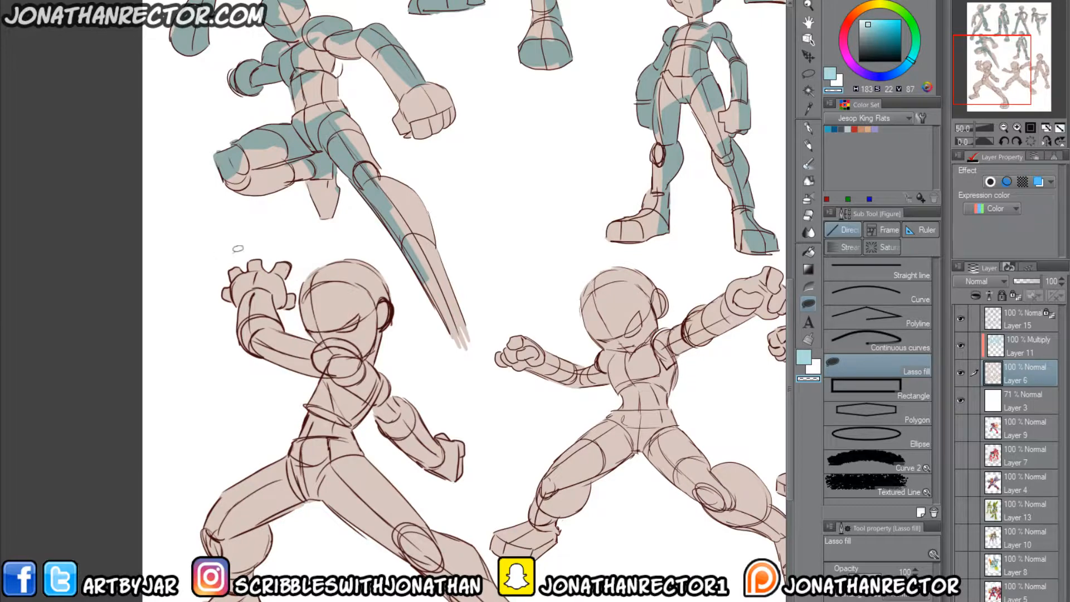
Step: Shade the lunging figure's face, raised hand and forearm, and near shoulder on Layer 11 with the Calligraphy pen
left_click(1006, 347)
left_click_drag(354, 445, 405, 444)
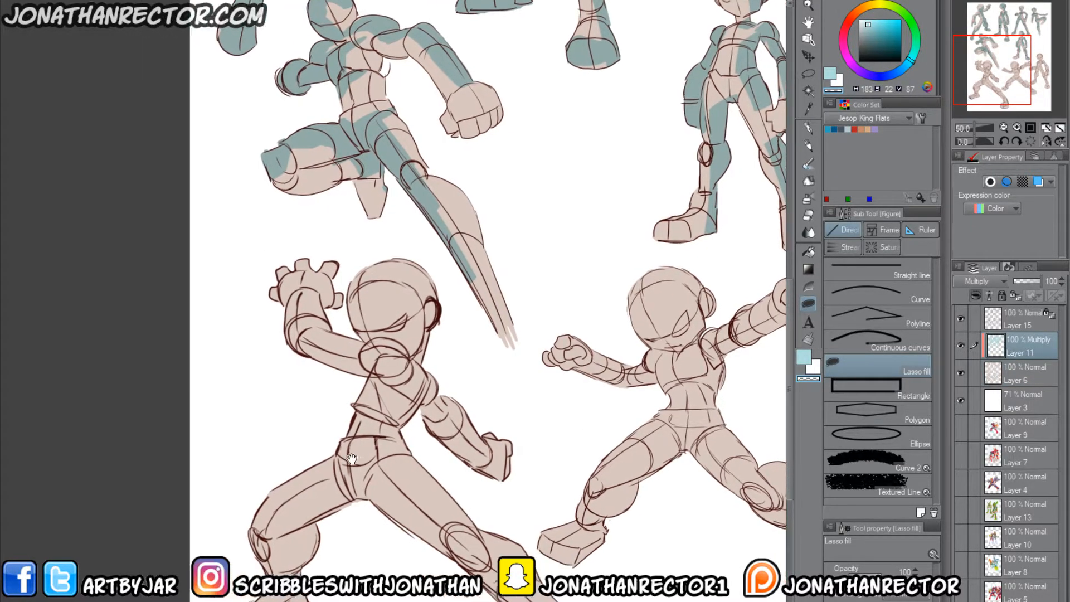
key("p")
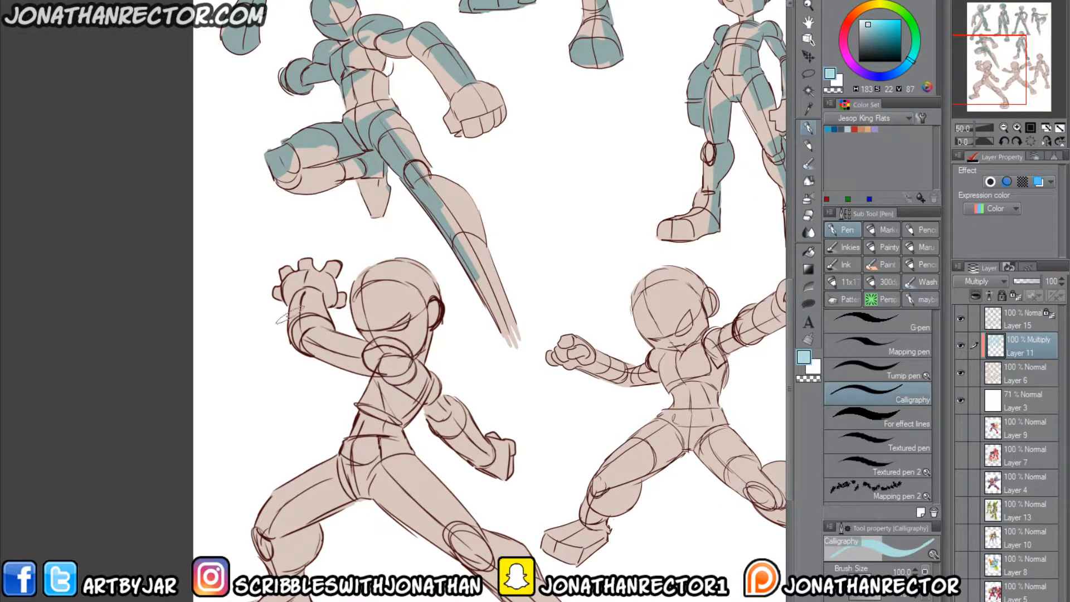
left_click_drag(274, 303, 269, 259)
mouse_move(408, 305)
left_mouse_down()
mouse_move(415, 271)
mouse_move(384, 265)
mouse_move(370, 279)
mouse_move(360, 245)
left_mouse_up()
left_click_drag(380, 284, 357, 290)
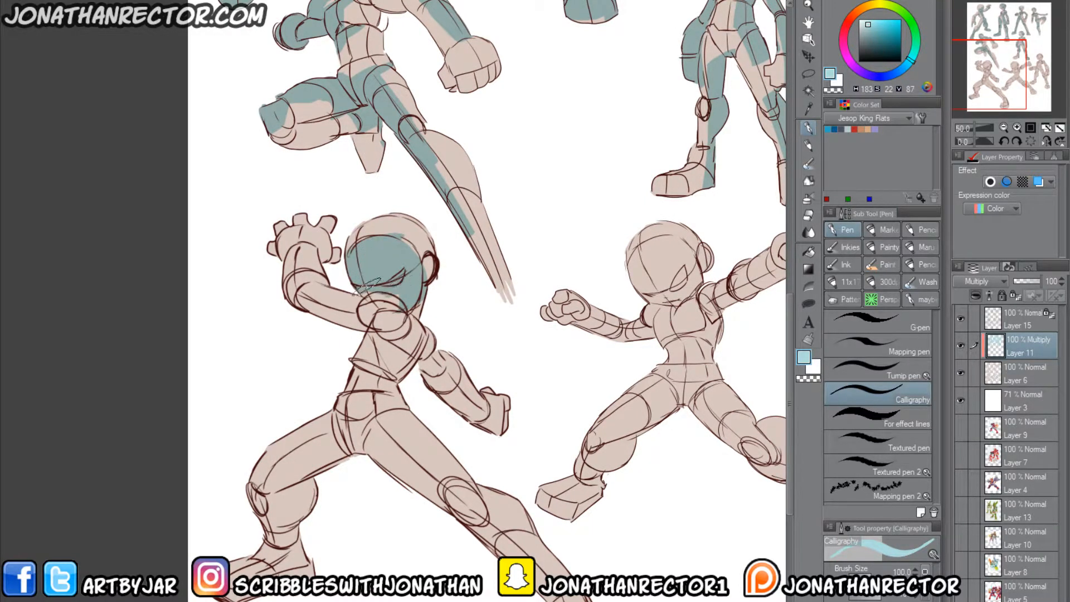
mouse_move(290, 223)
left_mouse_down()
mouse_move(284, 246)
mouse_move(301, 223)
mouse_move(276, 266)
mouse_move(292, 291)
mouse_move(414, 322)
left_mouse_up()
left_click_drag(279, 368, 314, 317)
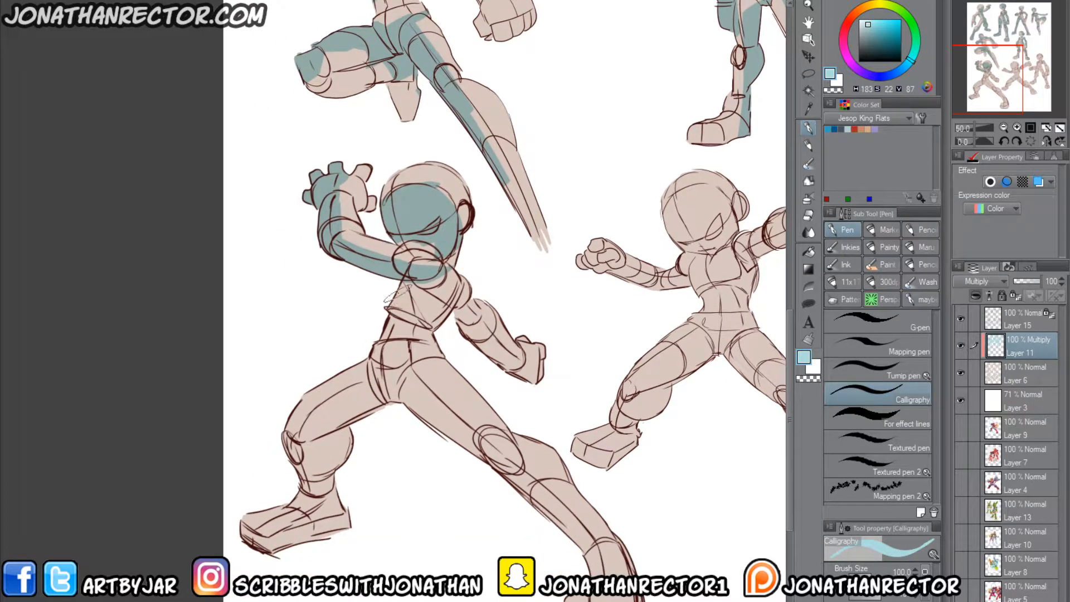
Step: Shade the undersides of the lunging figure's bent and extended legs down to both feet on Layer 11
mouse_move(378, 371)
left_mouse_down()
mouse_move(393, 400)
mouse_move(348, 385)
mouse_move(367, 409)
mouse_move(351, 437)
mouse_move(305, 448)
mouse_move(343, 466)
mouse_move(301, 530)
mouse_move(284, 433)
left_mouse_up()
left_click_drag(353, 412, 291, 441)
mouse_move(401, 425)
left_mouse_down()
mouse_move(362, 380)
mouse_move(551, 532)
left_mouse_up()
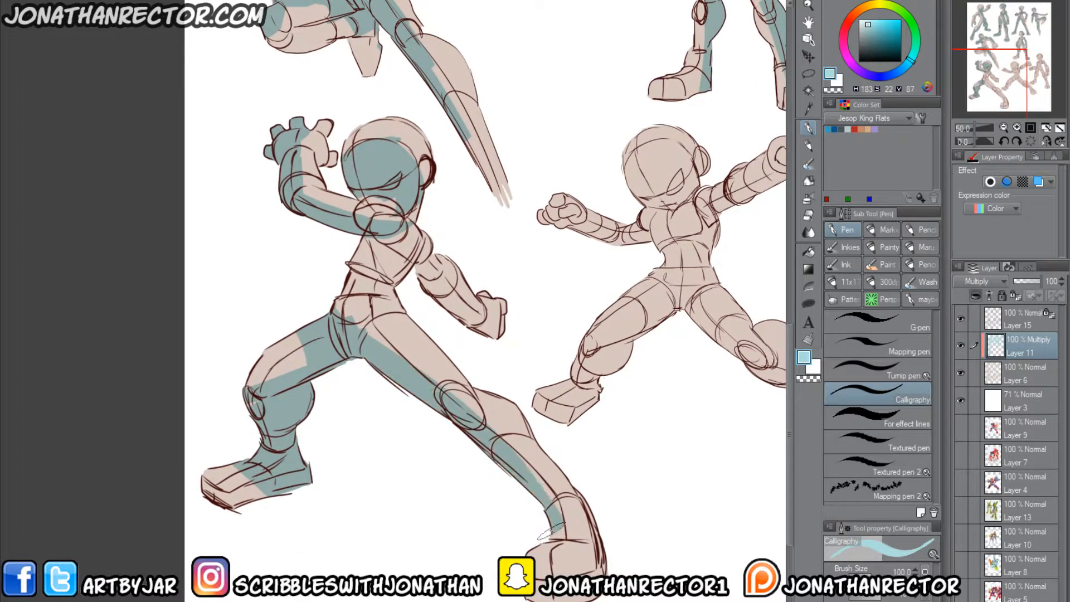
mouse_move(373, 361)
left_mouse_down()
mouse_move(549, 502)
mouse_move(554, 544)
mouse_move(540, 592)
left_mouse_up()
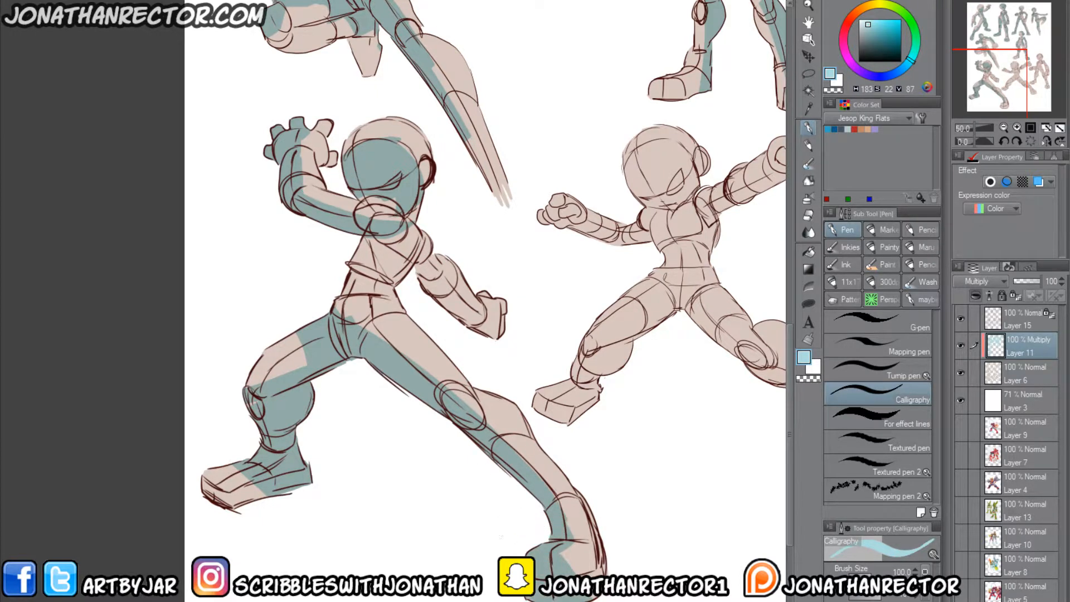
left_click_drag(602, 574, 585, 546)
Step: Shade one side of the lunging figure's torso and hips, plus the underside of its lowered arm and fist
left_click_drag(367, 381, 361, 430)
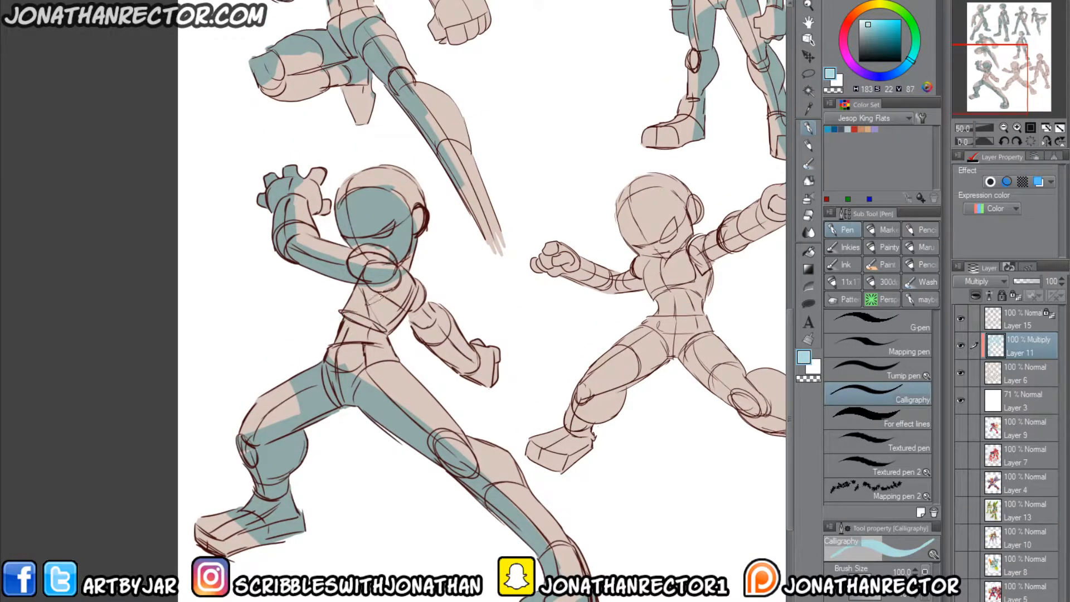
mouse_move(372, 286)
left_mouse_down()
mouse_move(360, 312)
mouse_move(359, 289)
mouse_move(337, 372)
mouse_move(370, 341)
left_mouse_up()
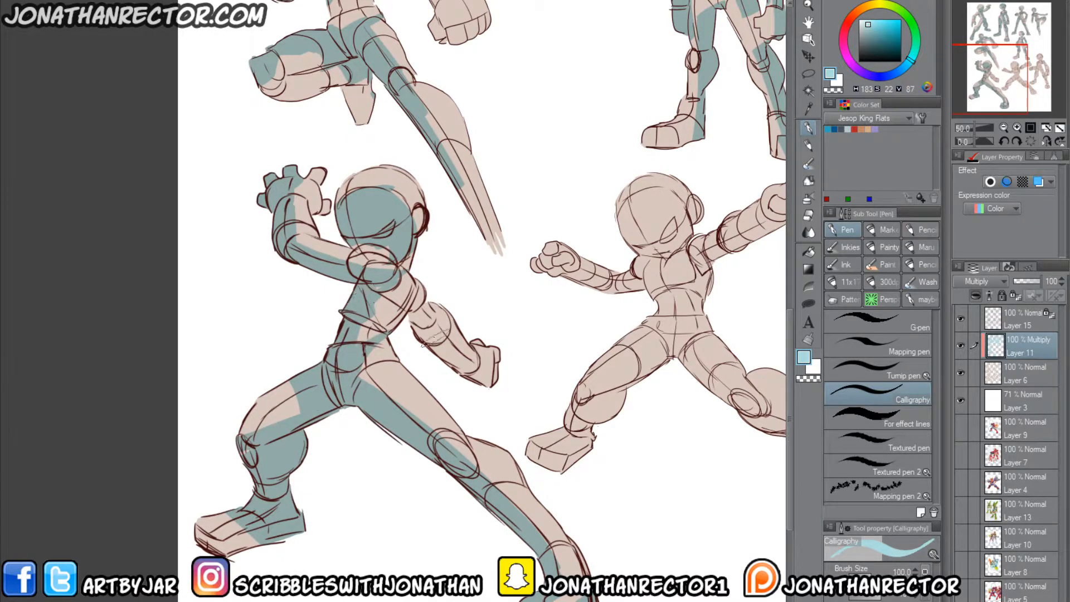
mouse_move(417, 307)
left_mouse_down()
mouse_move(482, 381)
mouse_move(476, 370)
left_mouse_up()
Step: Shade the wide-stanced punching figure's lower face, undersides of both arms, torso, and both legs down to the feet
left_click_drag(558, 409, 374, 482)
left_click_drag(343, 338, 328, 321)
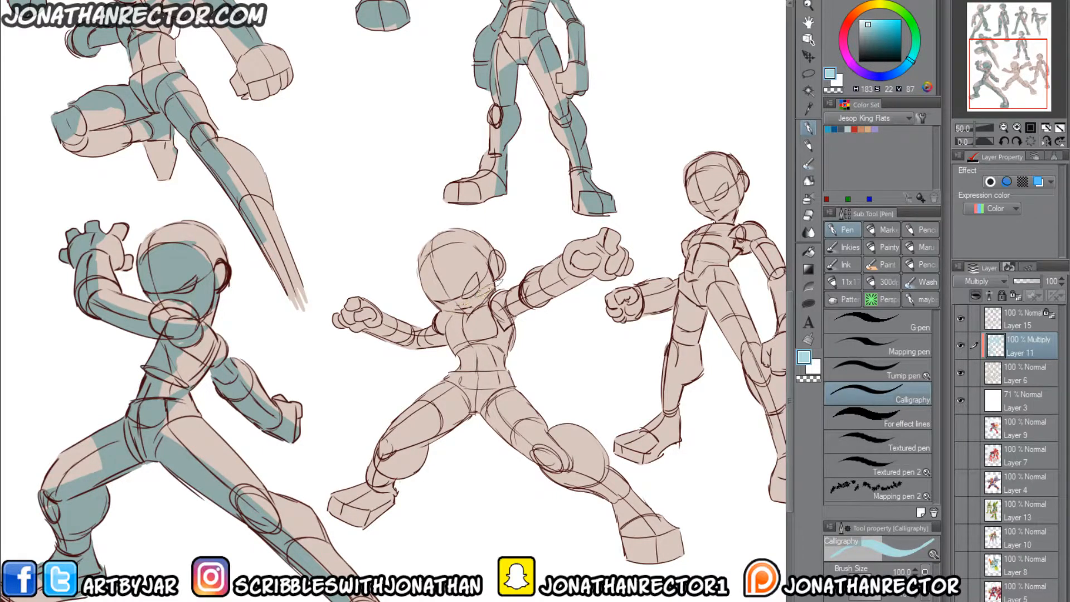
left_click_drag(485, 287, 427, 301)
mouse_move(574, 260)
left_mouse_down()
mouse_move(624, 268)
mouse_move(563, 274)
mouse_move(520, 312)
mouse_move(566, 282)
mouse_move(460, 344)
mouse_move(430, 345)
left_mouse_up()
mouse_move(340, 317)
left_mouse_down()
mouse_move(453, 357)
mouse_move(444, 374)
mouse_move(432, 356)
mouse_move(512, 362)
left_mouse_up()
mouse_move(512, 362)
left_mouse_down()
mouse_move(445, 359)
mouse_move(511, 372)
left_mouse_up()
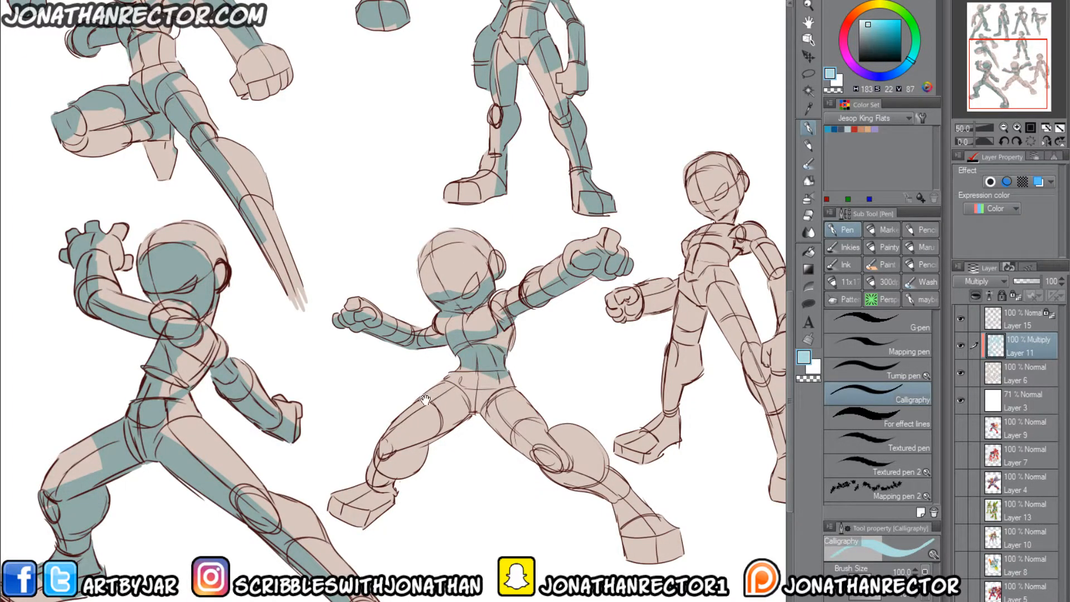
mouse_move(458, 401)
left_mouse_down()
mouse_move(421, 371)
mouse_move(447, 375)
mouse_move(538, 449)
mouse_move(551, 424)
mouse_move(613, 526)
left_mouse_up()
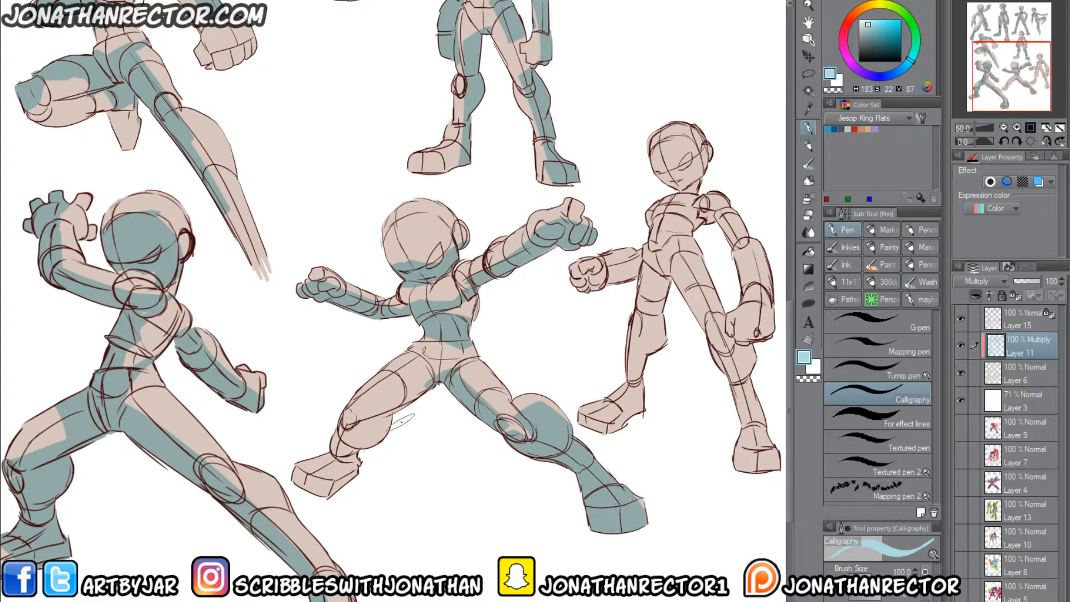
mouse_move(429, 398)
left_mouse_down()
mouse_move(337, 426)
mouse_move(404, 420)
mouse_move(368, 457)
mouse_move(292, 453)
mouse_move(370, 458)
left_mouse_up()
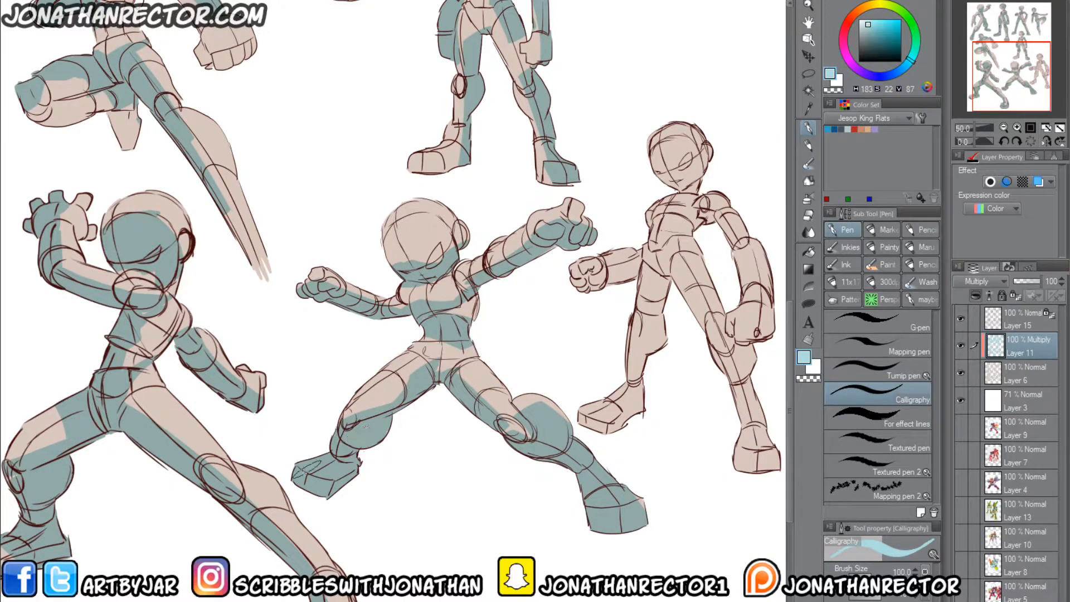
Step: Shade the last standing figure's head, torso side, near arm and both legs, and cover its far forearm and fist with shadow
left_click_drag(487, 433, 402, 545)
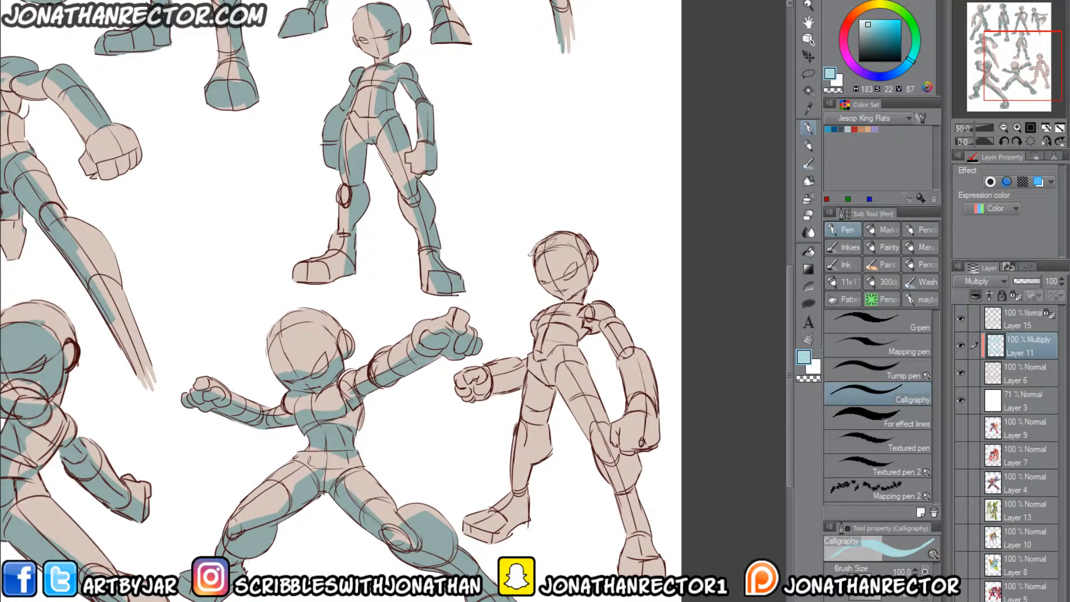
mouse_move(578, 230)
left_mouse_down()
mouse_move(556, 224)
mouse_move(594, 295)
mouse_move(623, 312)
mouse_move(649, 463)
left_mouse_up()
mouse_move(580, 325)
left_mouse_down()
mouse_move(552, 351)
mouse_move(613, 438)
mouse_move(652, 557)
mouse_move(646, 574)
left_mouse_up()
left_click_drag(549, 384, 535, 510)
left_click_drag(538, 446, 515, 530)
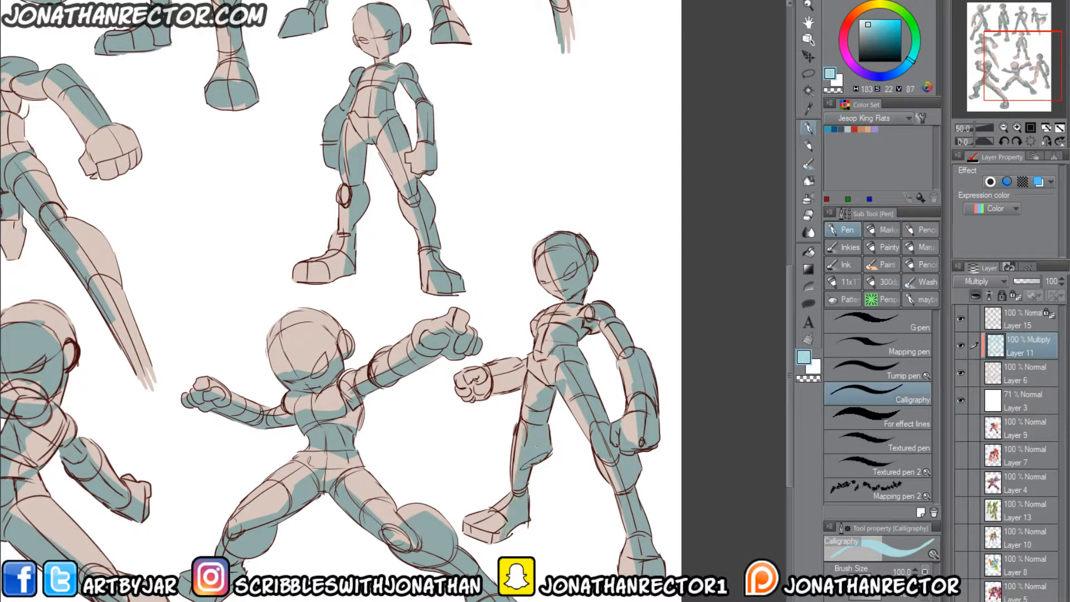
left_click_drag(535, 390, 552, 409)
mouse_move(529, 351)
left_mouse_down()
mouse_move(504, 390)
mouse_move(487, 391)
left_mouse_up()
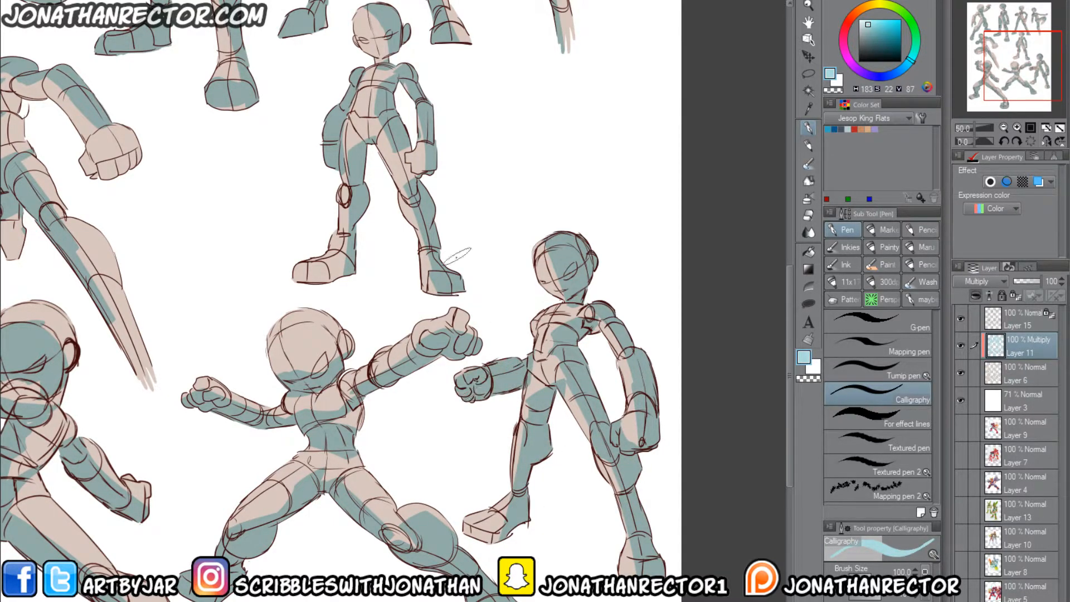
Step: Recolour all the figure shading on Layer 11 to pink
left_click_drag(280, 490, 397, 465)
scroll(415, 508, "down", 1)
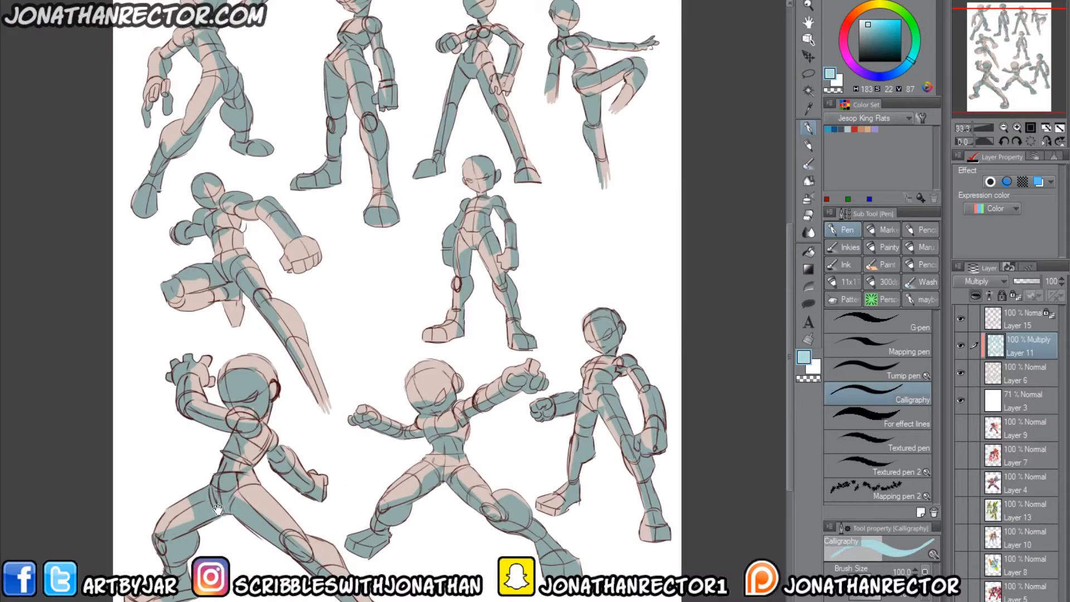
left_click_drag(415, 508, 280, 466)
key("ctrl+s")
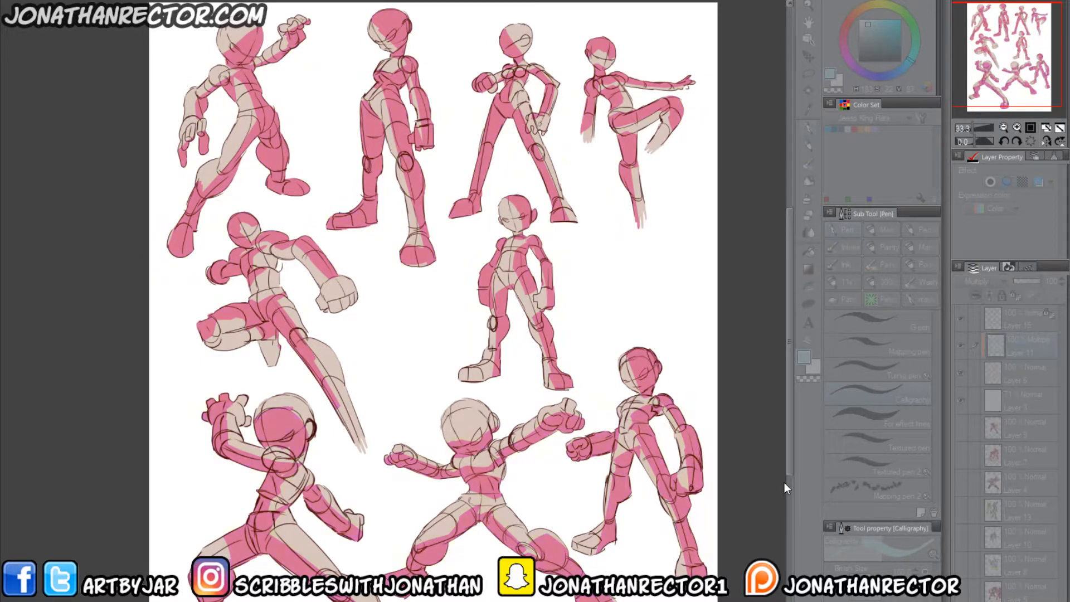
key("Return")
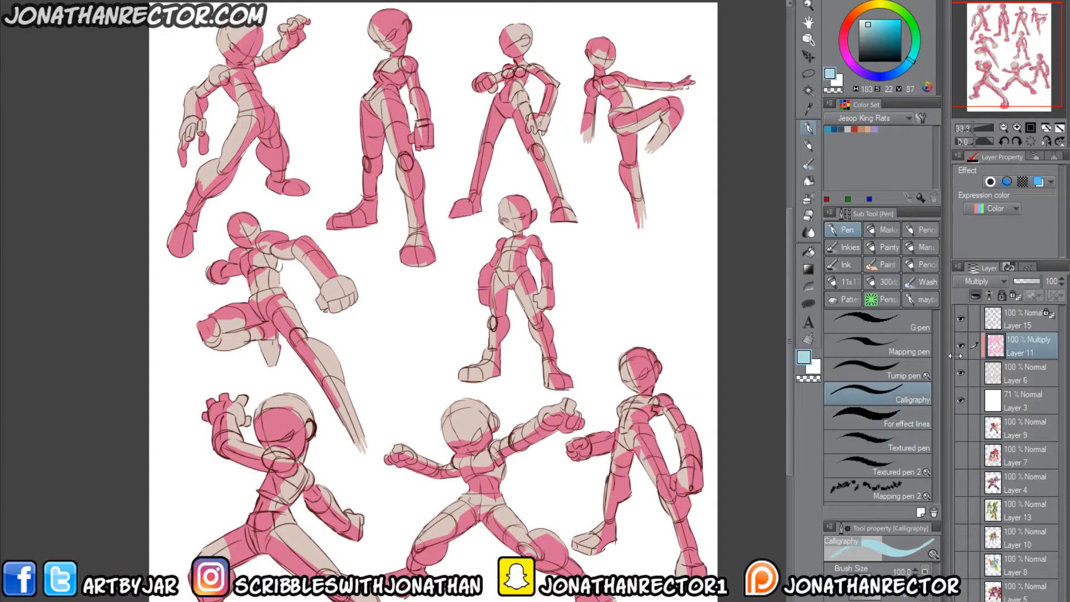
Step: Lower the opacity of the Multiply shading layer, Layer 11, to 60%
left_click(1031, 281)
mouse_move(242, 483)
left_mouse_down()
mouse_move(232, 413)
mouse_move(246, 483)
left_mouse_up()
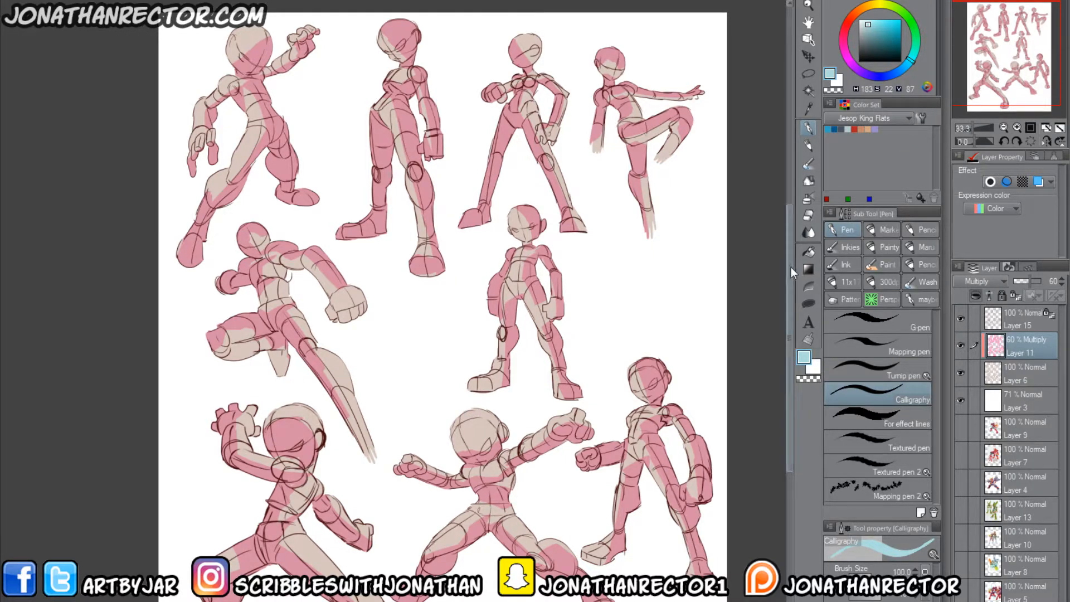
left_click_drag(791, 267, 791, 280)
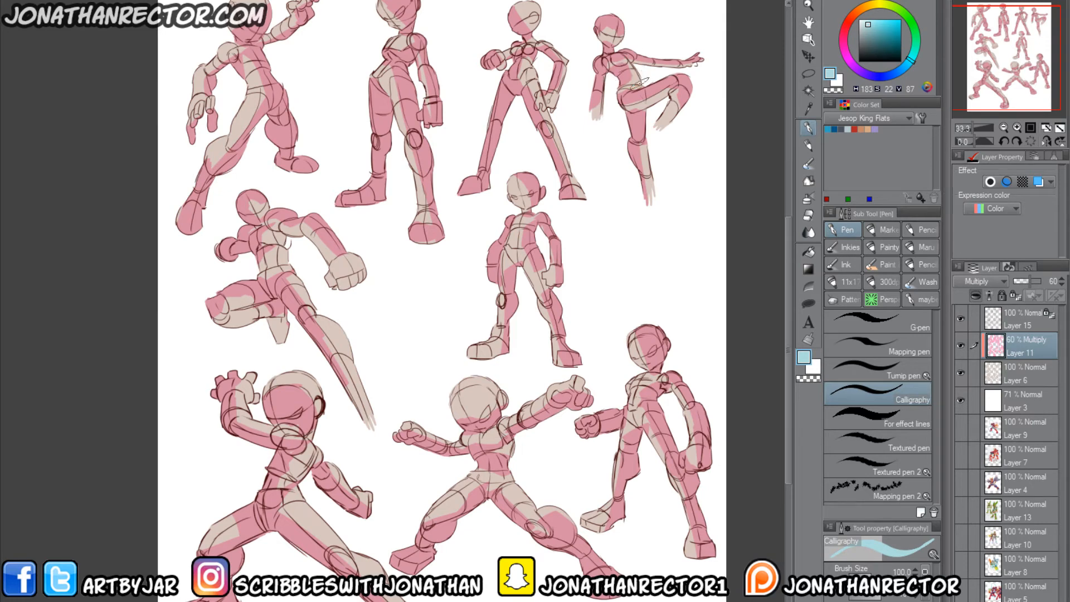
left_click_drag(624, 48, 616, 53)
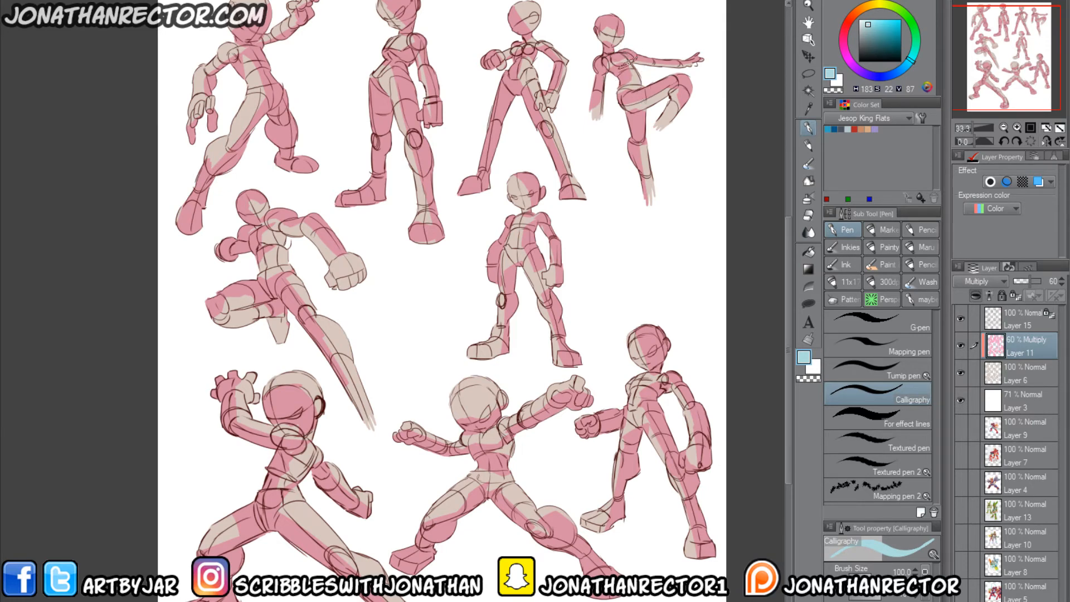